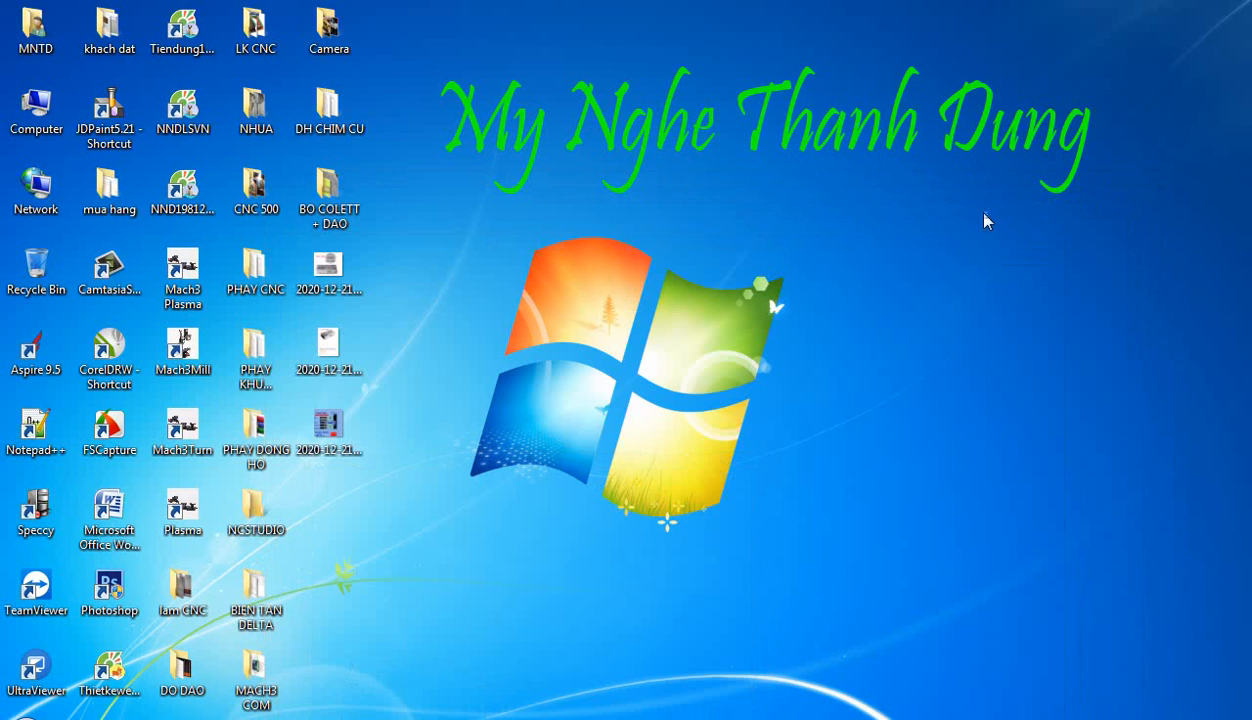
Step: Show the HOA VAN GOC VUONG folder with extra large thumbnails and view the 2020-08-28_203017 image enlarged
{"action": "left_click", "coordinate": [333, 715]}
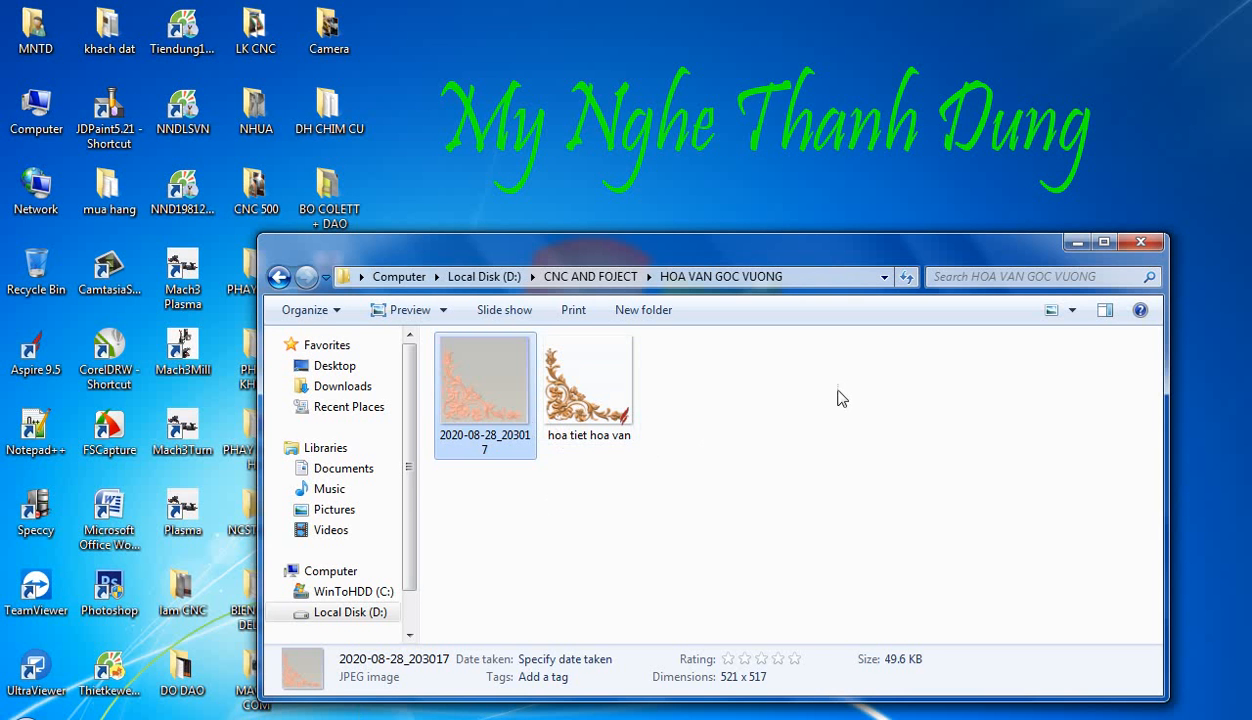
{"action": "left_click", "coordinate": [1070, 313]}
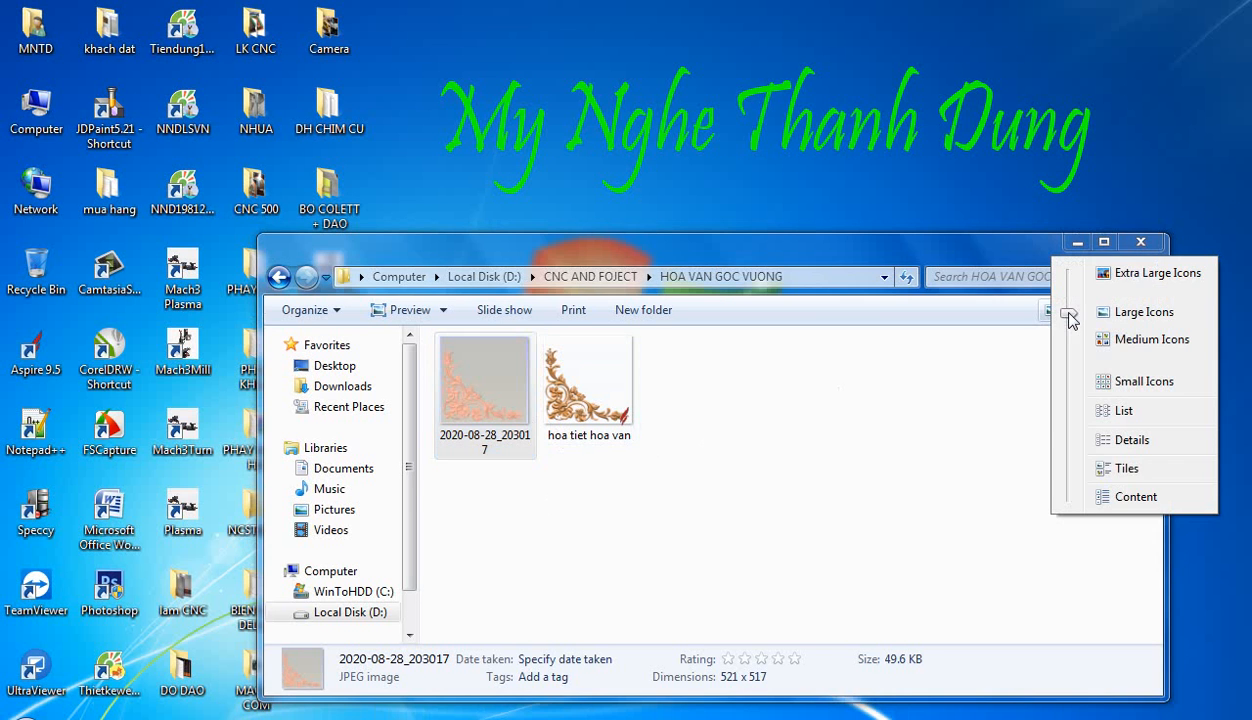
{"action": "left_click", "coordinate": [1100, 272]}
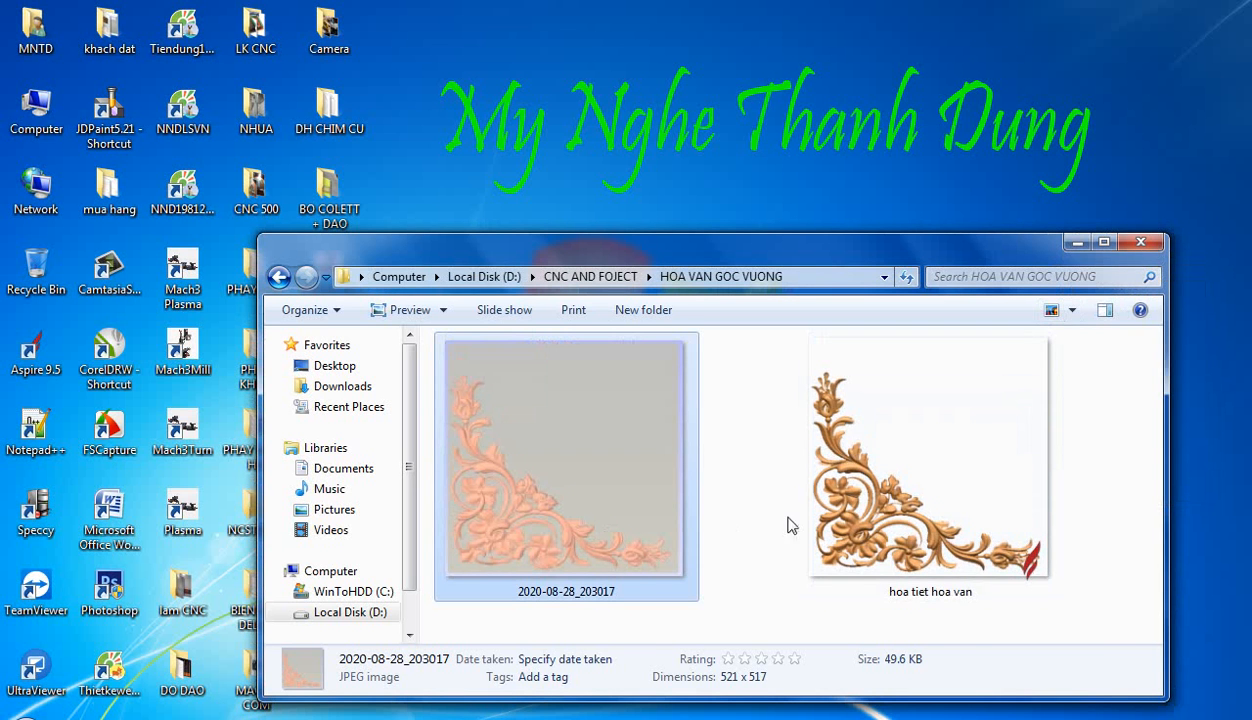
{"action": "left_click", "coordinate": [830, 503]}
{"action": "left_click", "coordinate": [603, 541]}
{"action": "double_click", "coordinate": [603, 541]}
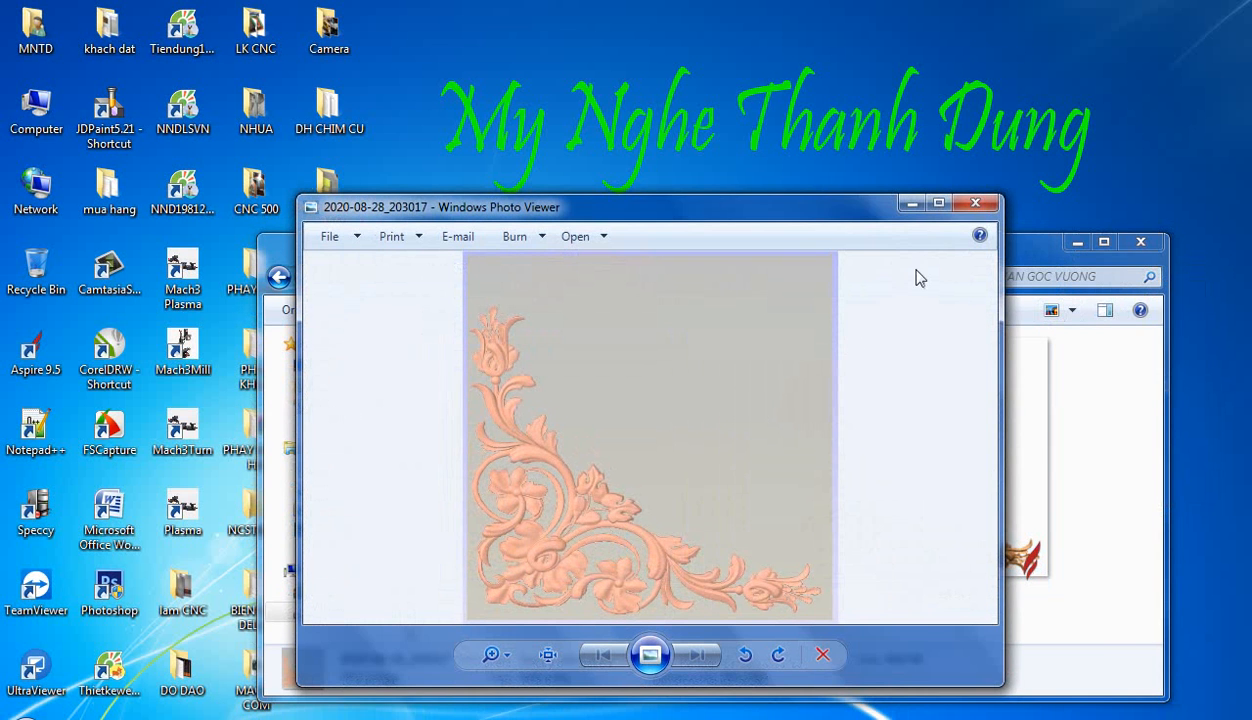
{"action": "left_click", "coordinate": [938, 204]}
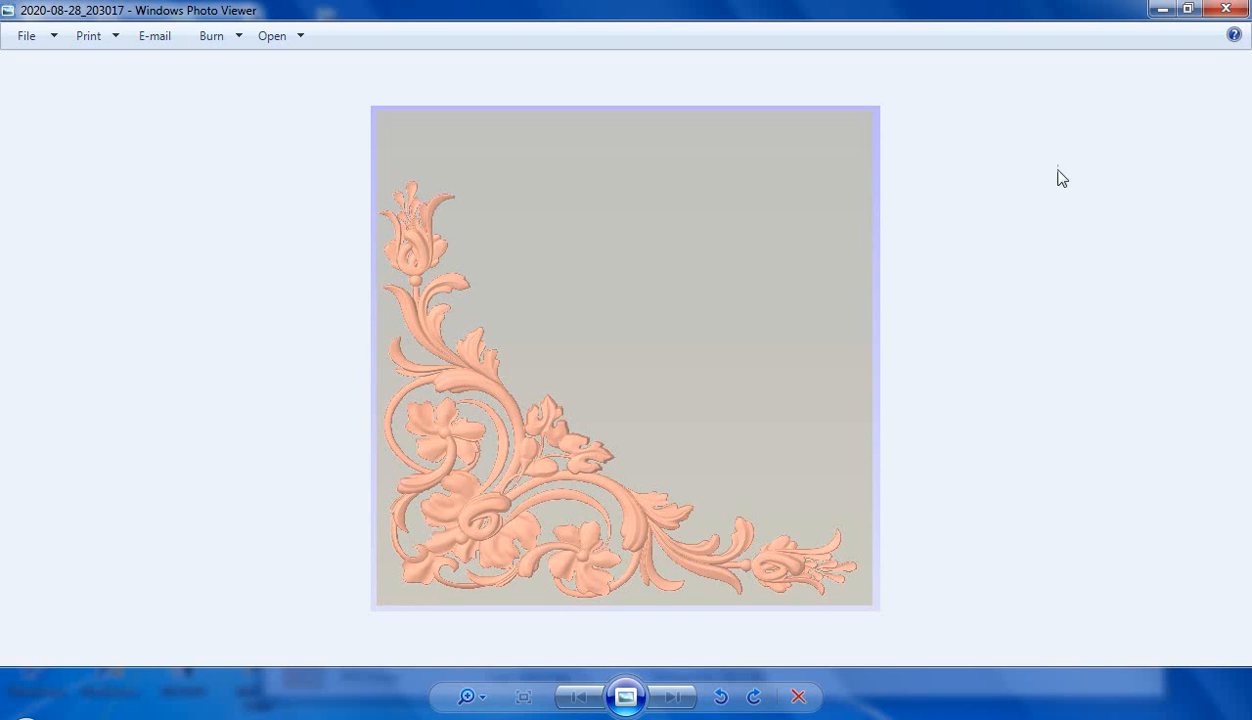
{"action": "left_click", "coordinate": [1224, 9]}
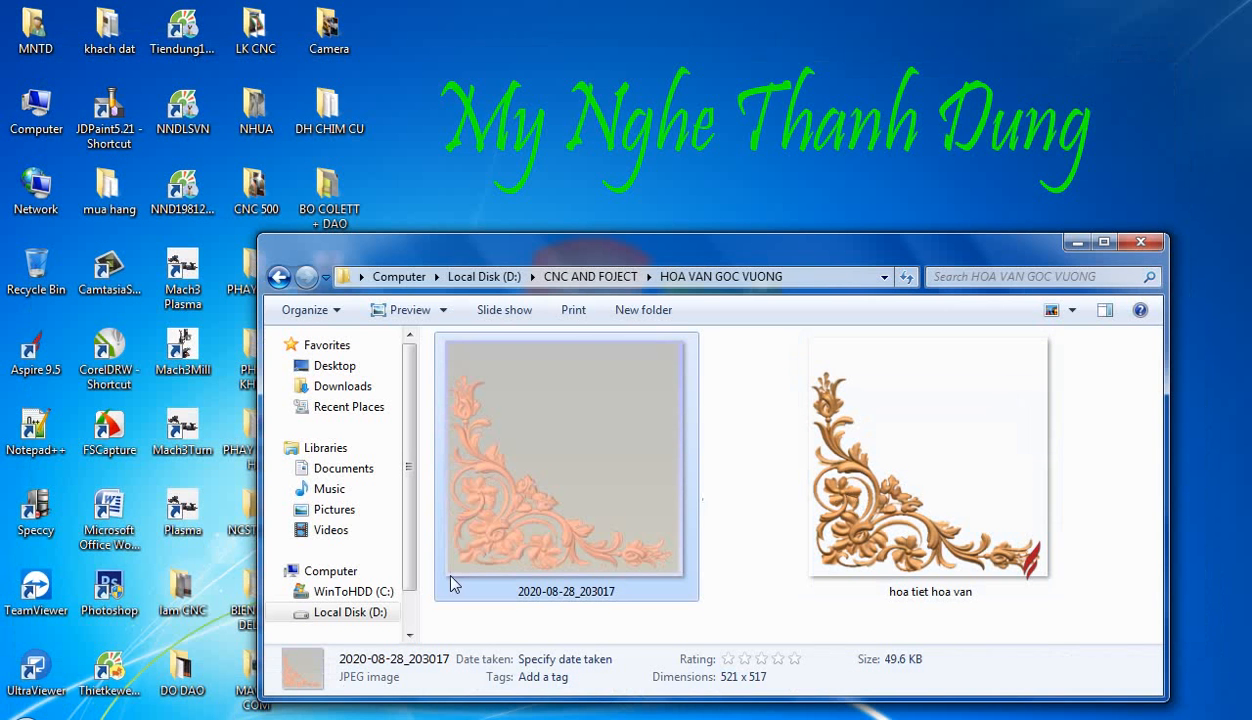
Step: Switch to Aspire with the hoa tiet hoa van design and check the job size and thickness in Job Setup
{"action": "left_click", "coordinate": [360, 719]}
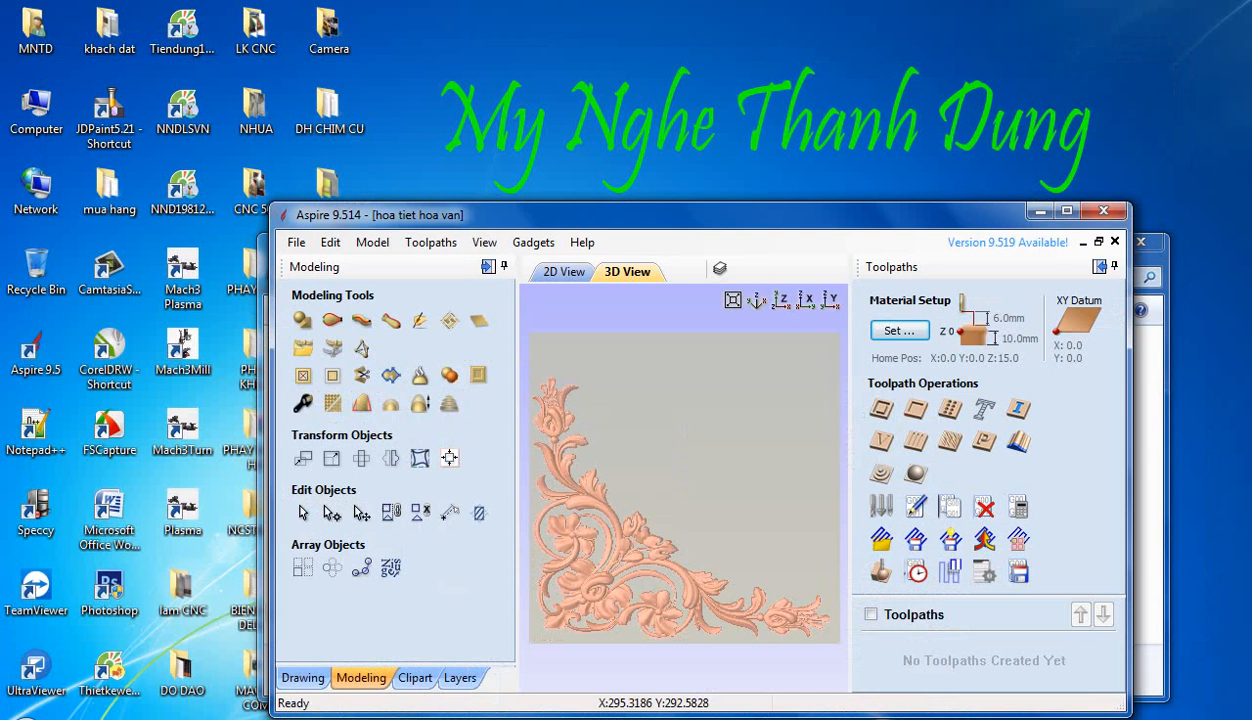
{"action": "left_click", "coordinate": [1066, 211]}
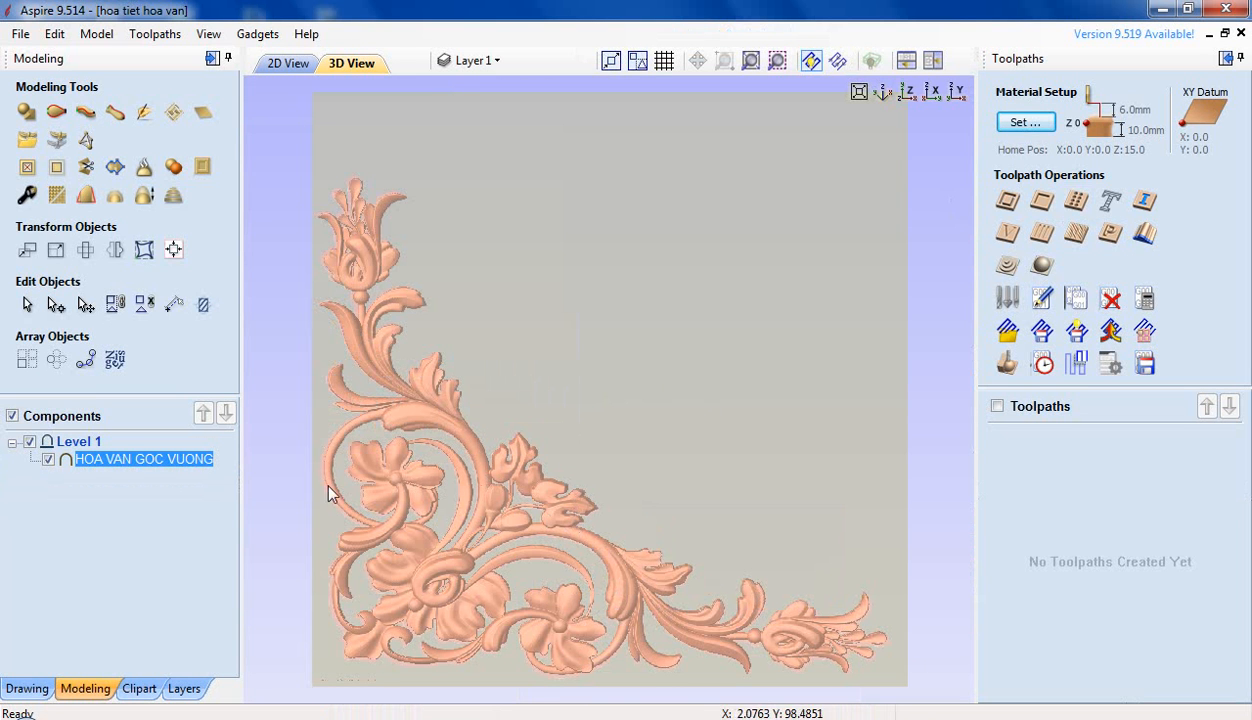
{"action": "left_click", "coordinate": [40, 690]}
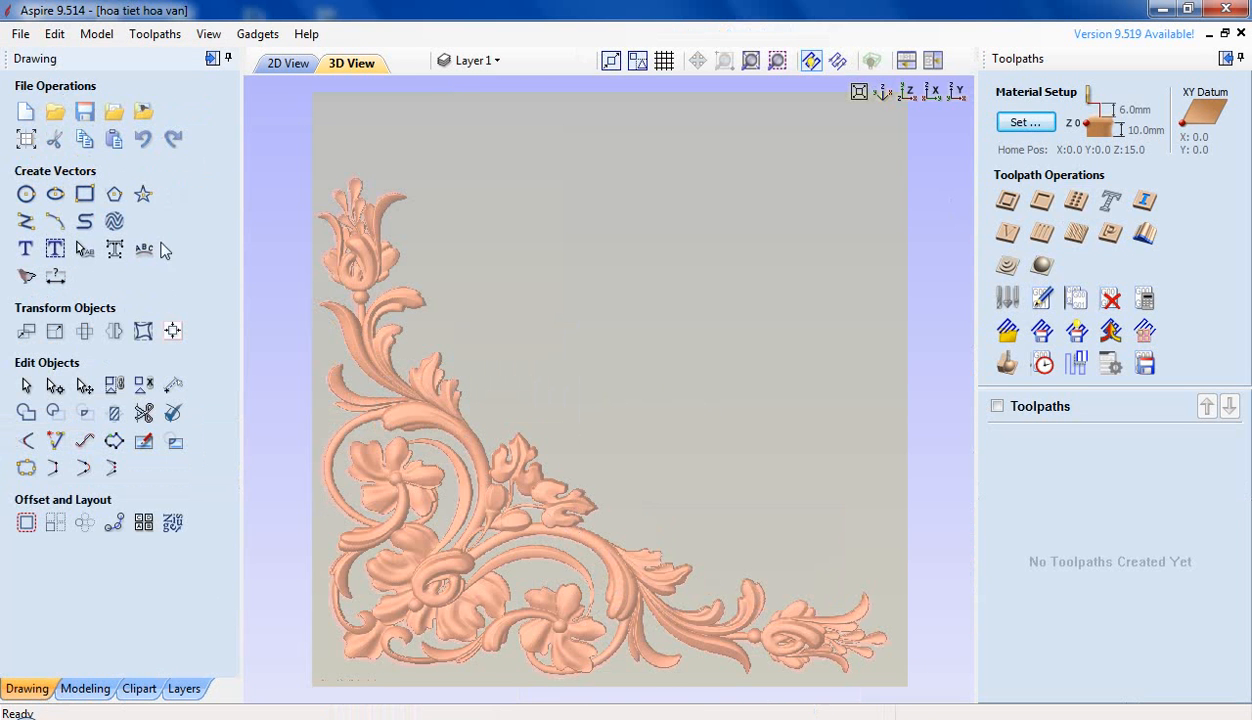
{"action": "left_click", "coordinate": [26, 138]}
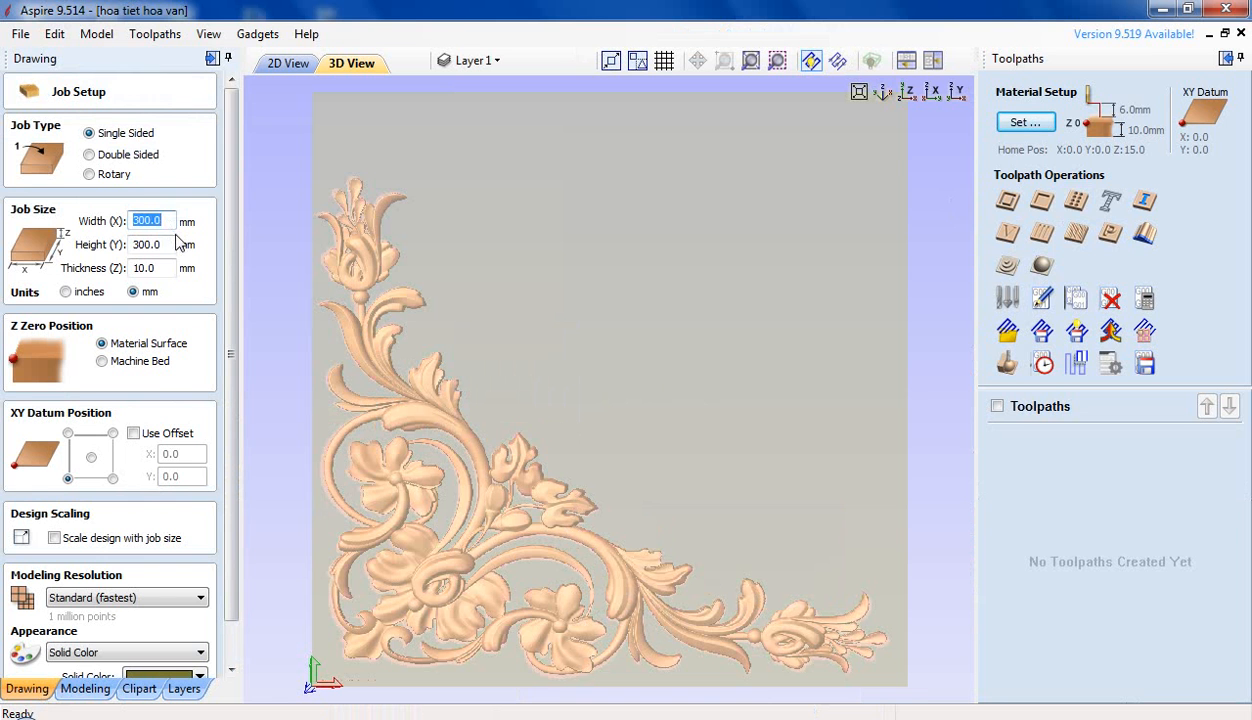
{"action": "left_click", "coordinate": [171, 250]}
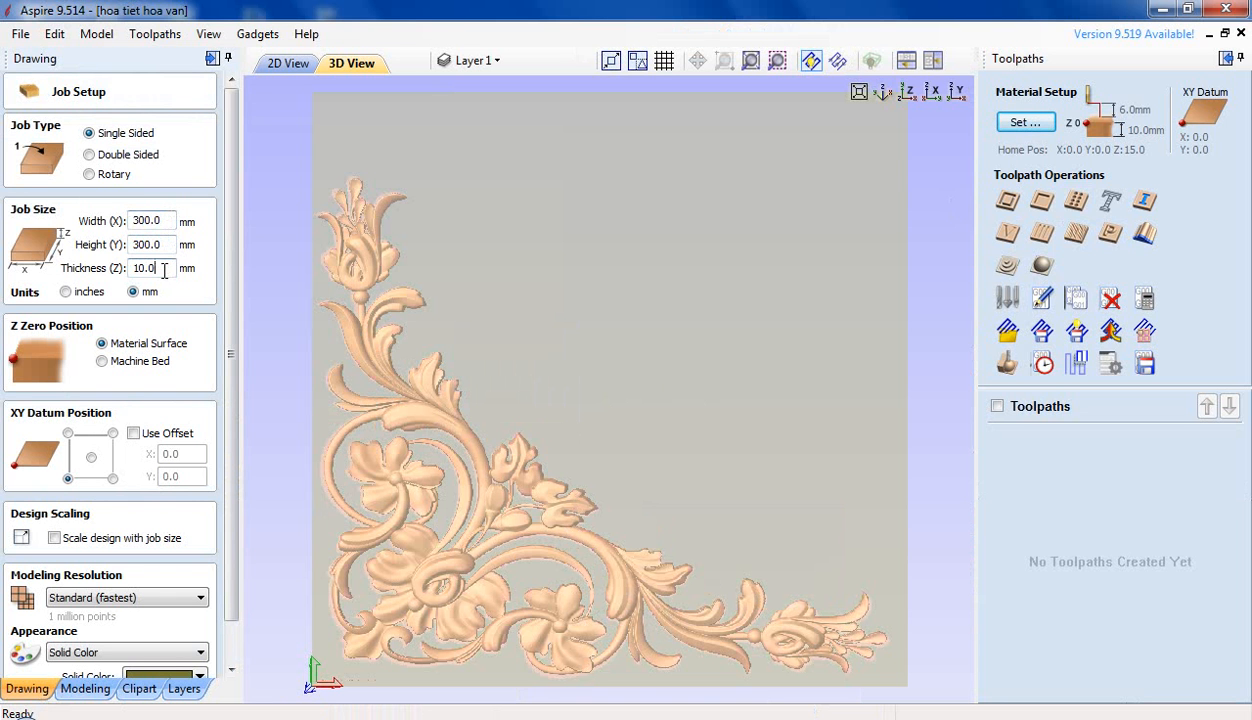
{"action": "left_click_drag", "start_coordinate": [164, 270], "coordinate": [118, 277]}
{"action": "scroll", "coordinate": [233, 597], "scroll_direction": "down", "scroll_amount": 2}
{"action": "left_click", "coordinate": [38, 665]}
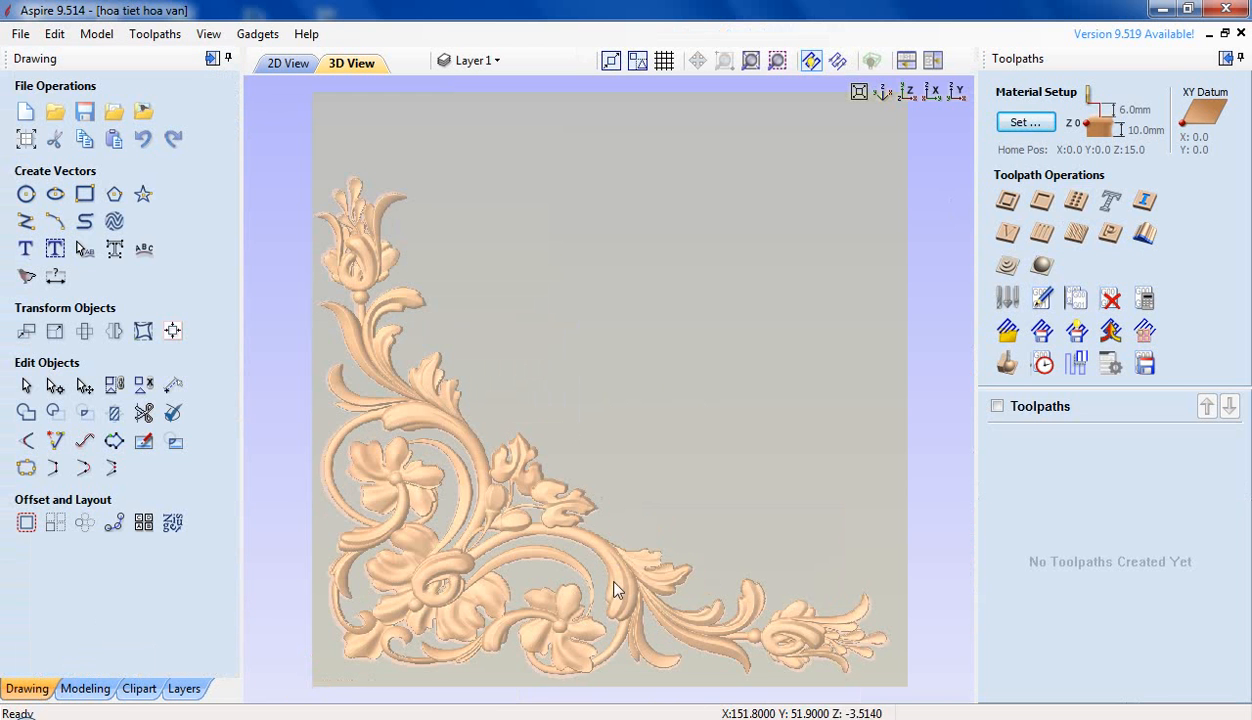
Step: Set the shape height of the HOA VAN GOC VUONG component to 10 mm in its properties
{"action": "left_click", "coordinate": [100, 688]}
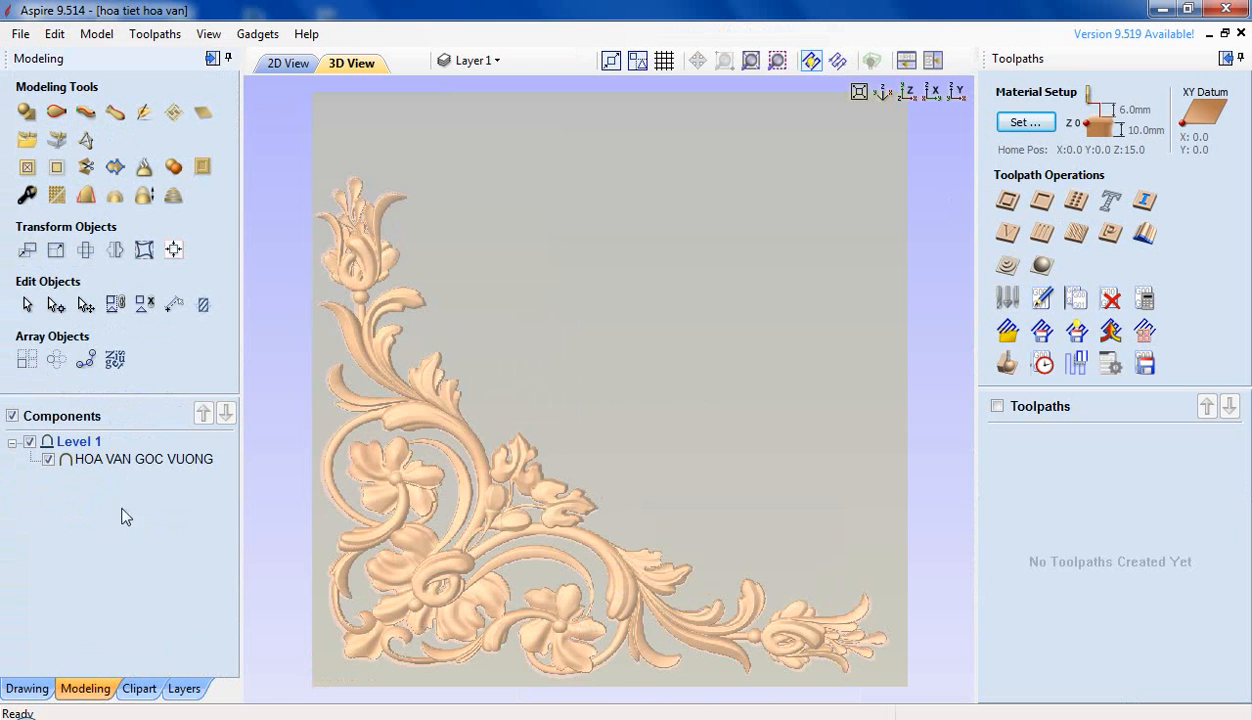
{"action": "left_click", "coordinate": [129, 460]}
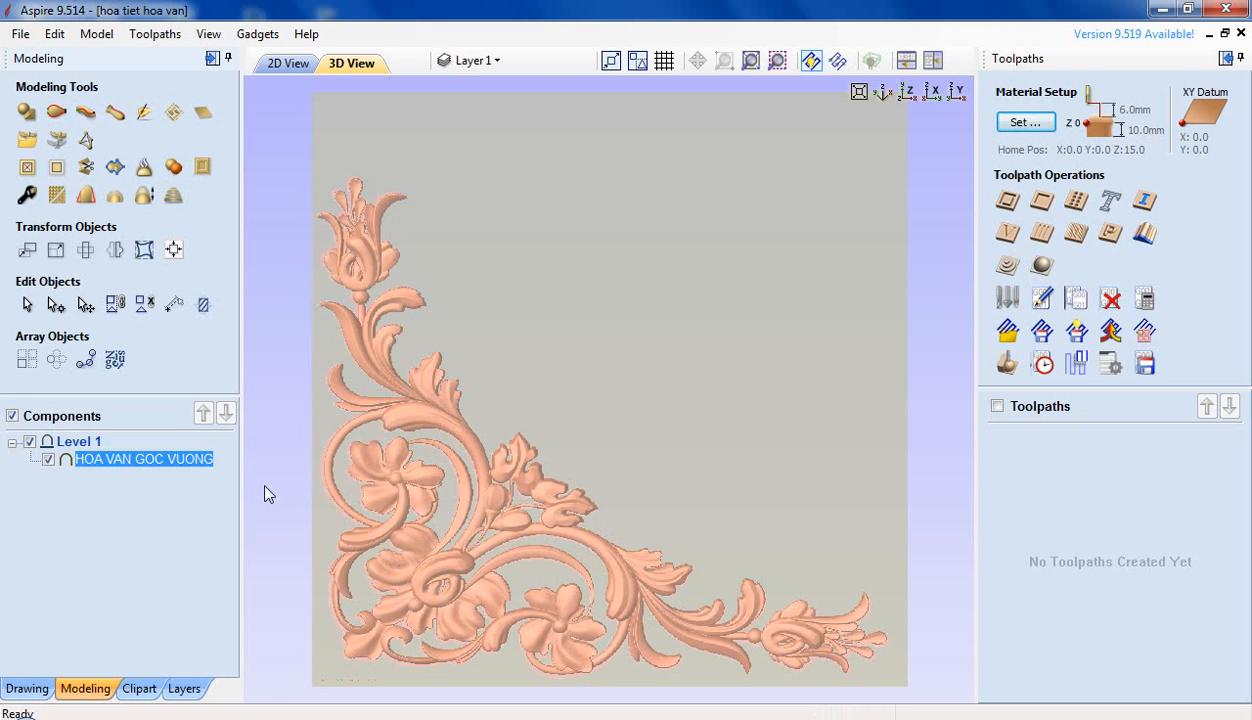
{"action": "double_click", "coordinate": [134, 462]}
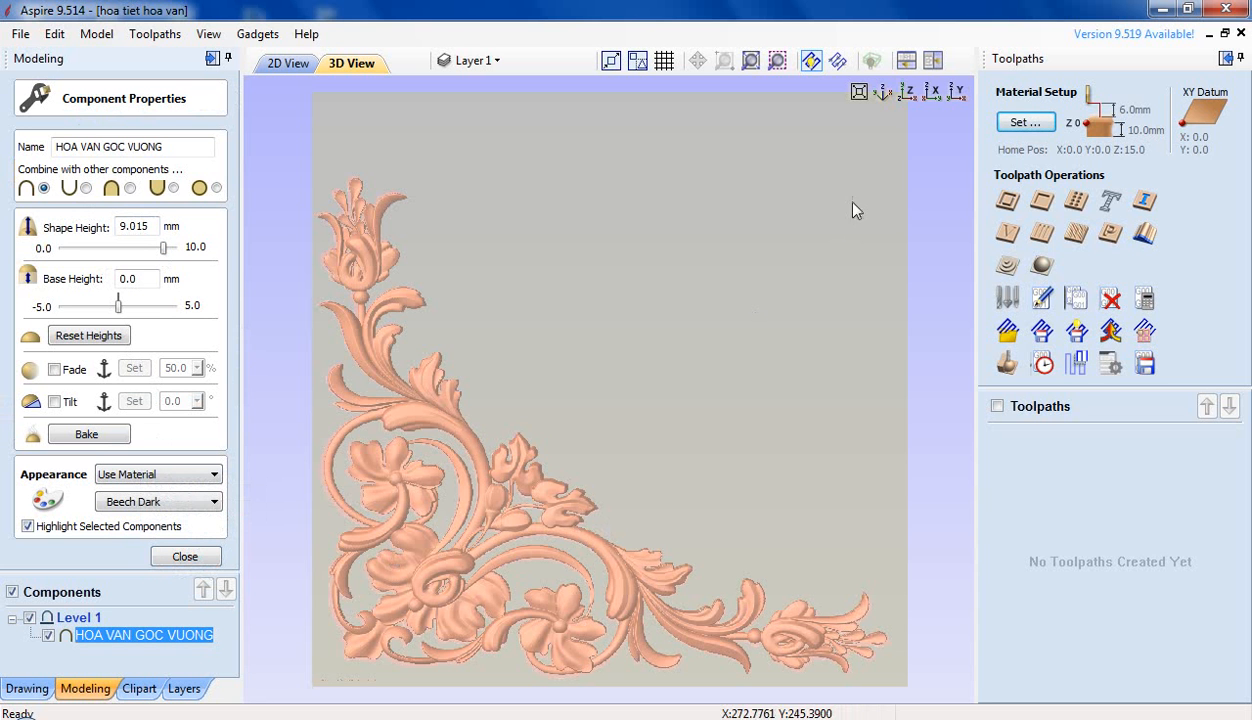
{"action": "left_click", "coordinate": [883, 92]}
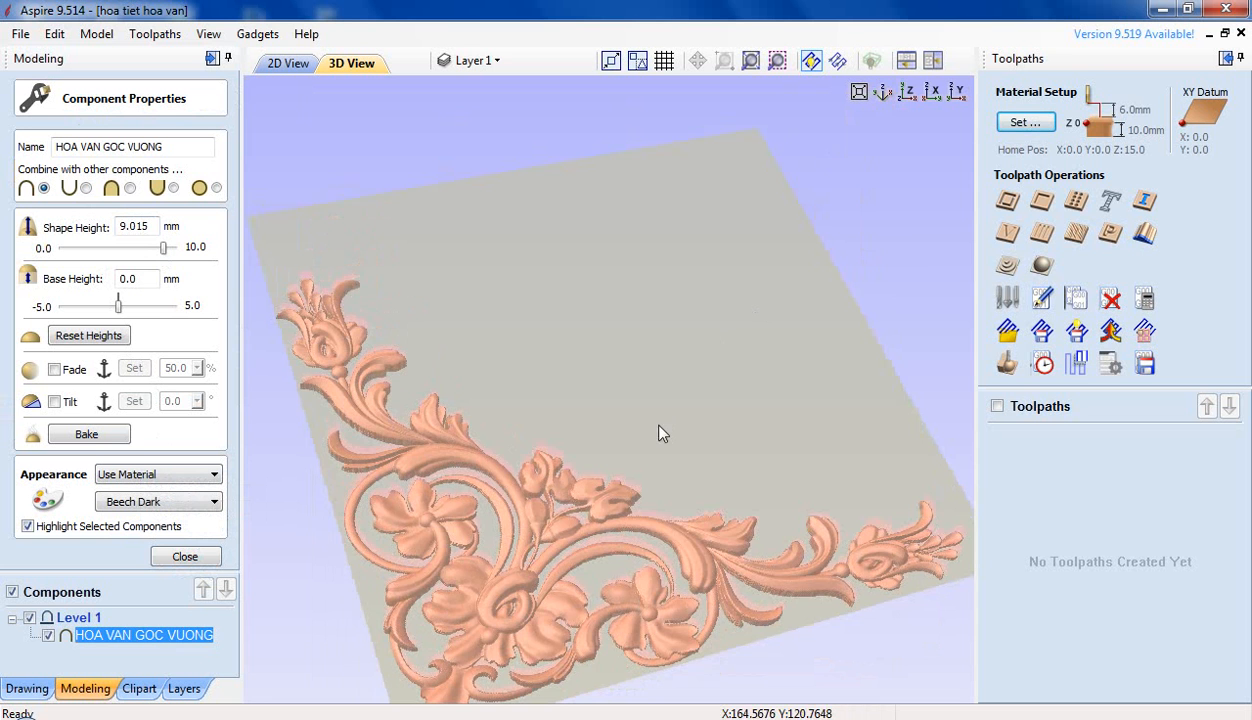
{"action": "scroll", "coordinate": [660, 433], "scroll_direction": "down", "scroll_amount": 3}
{"action": "left_click_drag", "start_coordinate": [605, 516], "coordinate": [505, 470]}
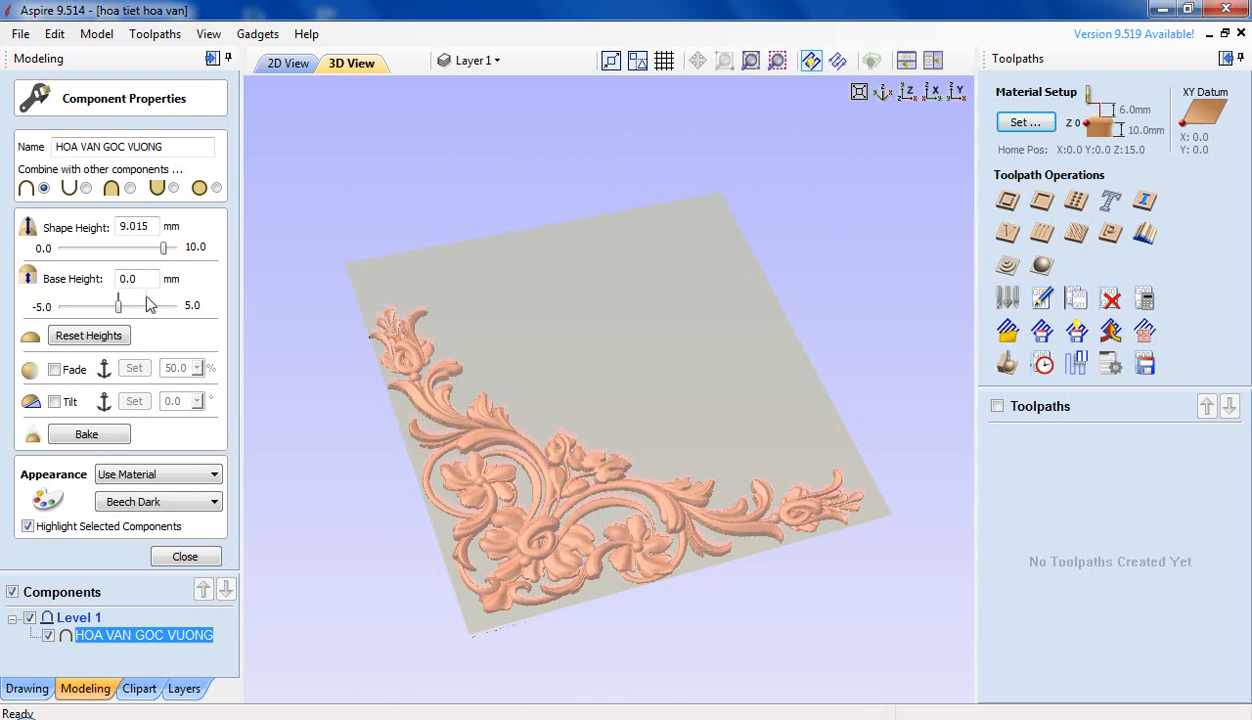
{"action": "left_click_drag", "start_coordinate": [163, 247], "coordinate": [198, 260]}
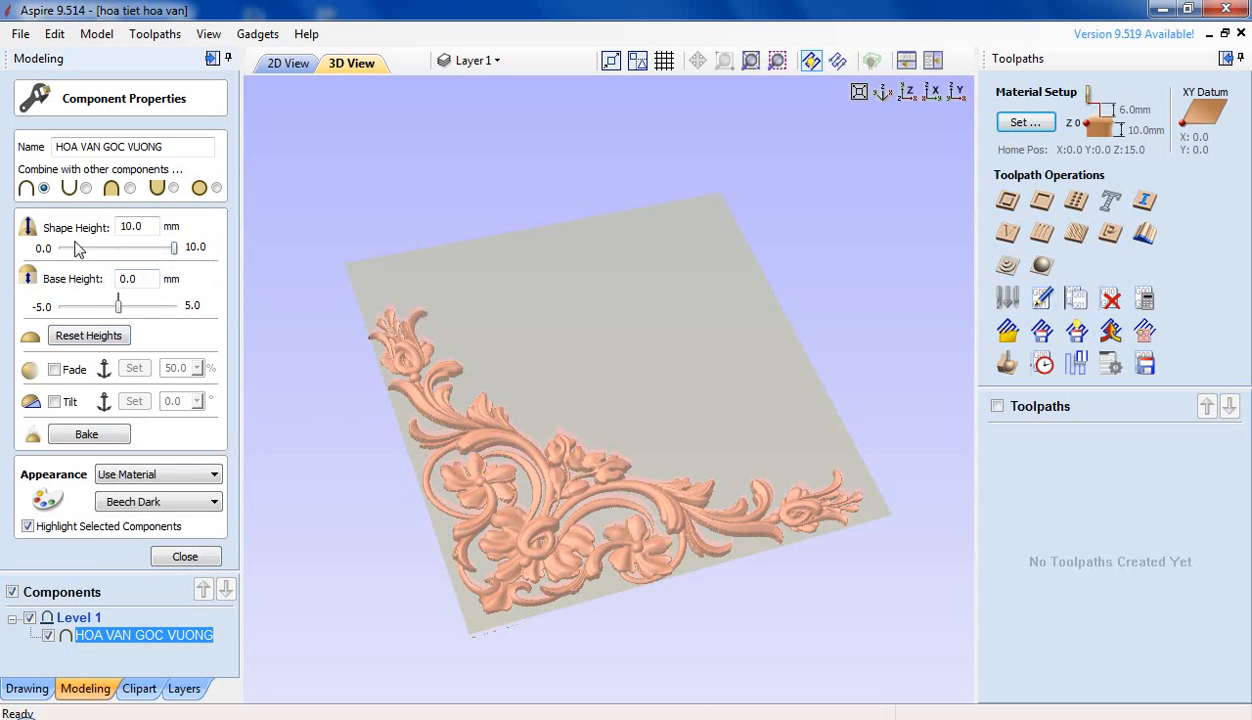
{"action": "left_click", "coordinate": [172, 555]}
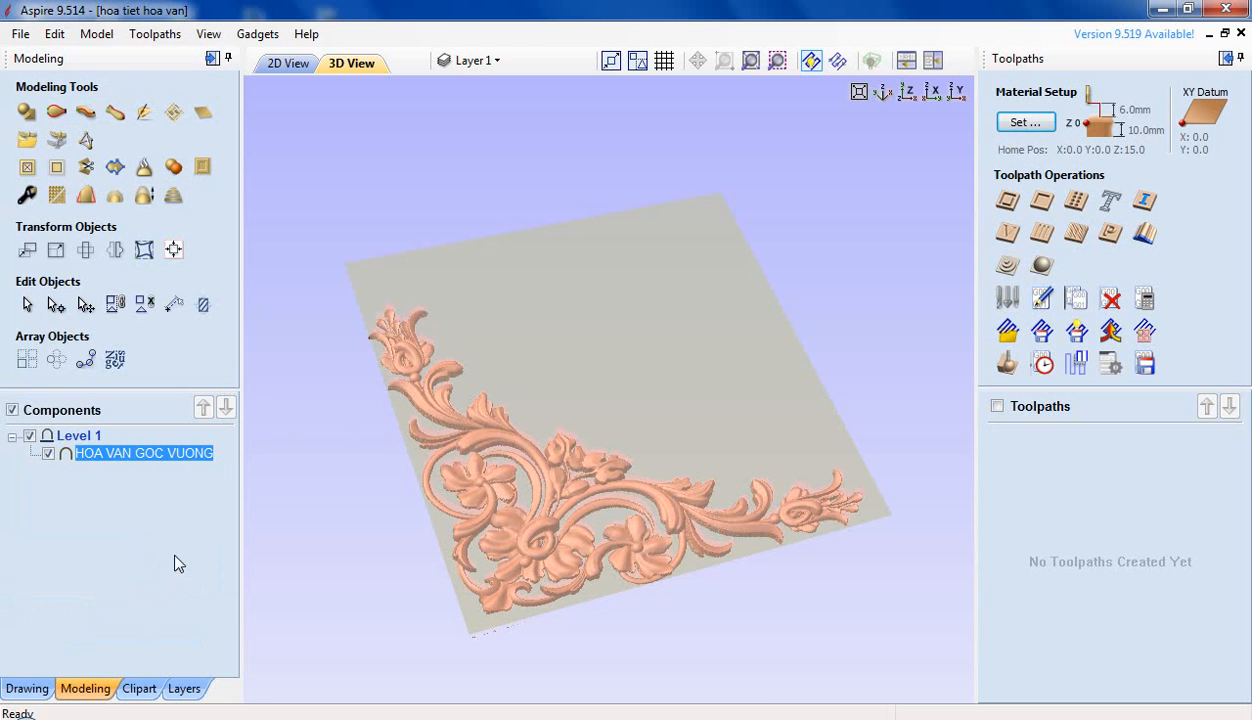
Step: Scale the whole model to an exact height of 8 mm and apply the change
{"action": "left_click", "coordinate": [144, 196]}
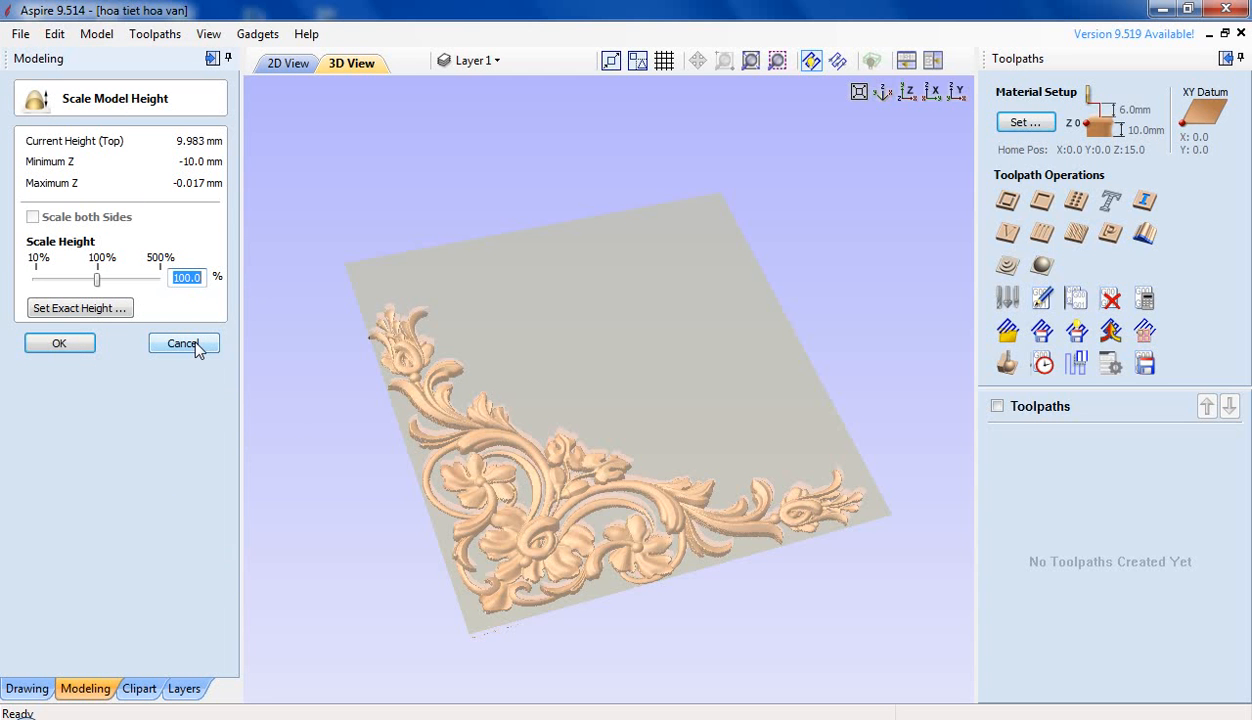
{"action": "left_click", "coordinate": [106, 312]}
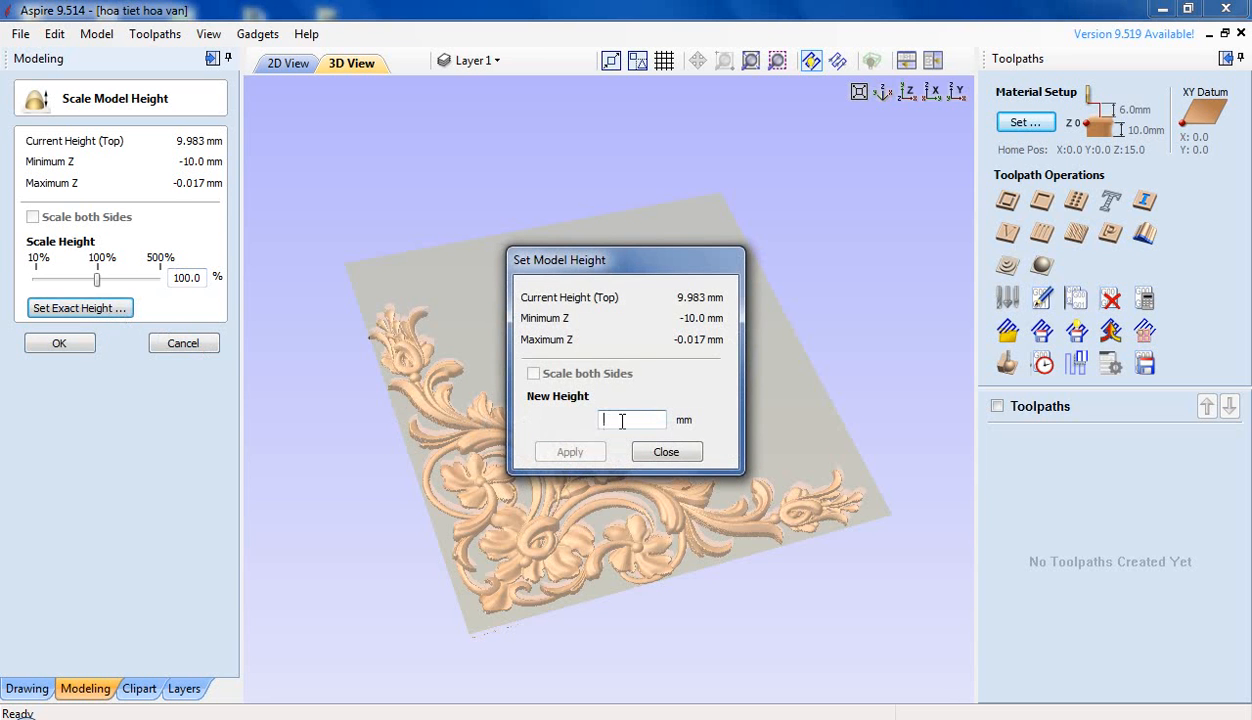
{"action": "type", "text": "8"}
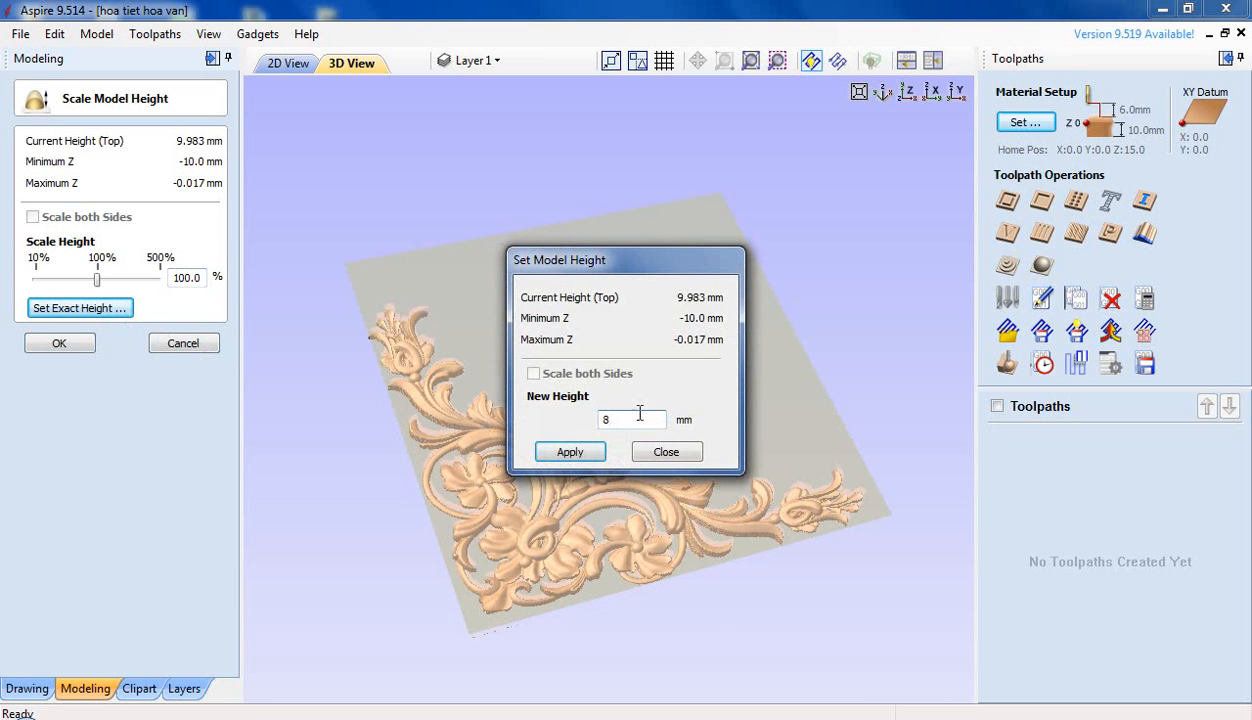
{"action": "left_click", "coordinate": [570, 452]}
{"action": "left_click", "coordinate": [666, 452]}
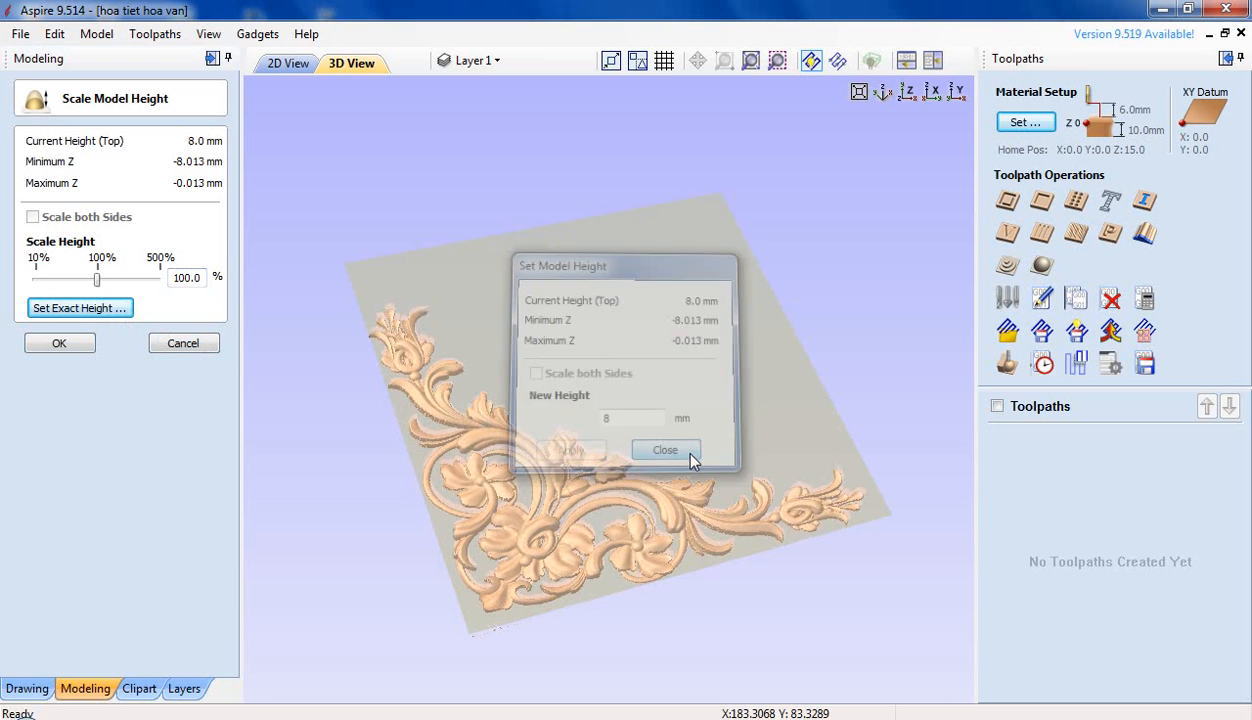
{"action": "left_click", "coordinate": [72, 344]}
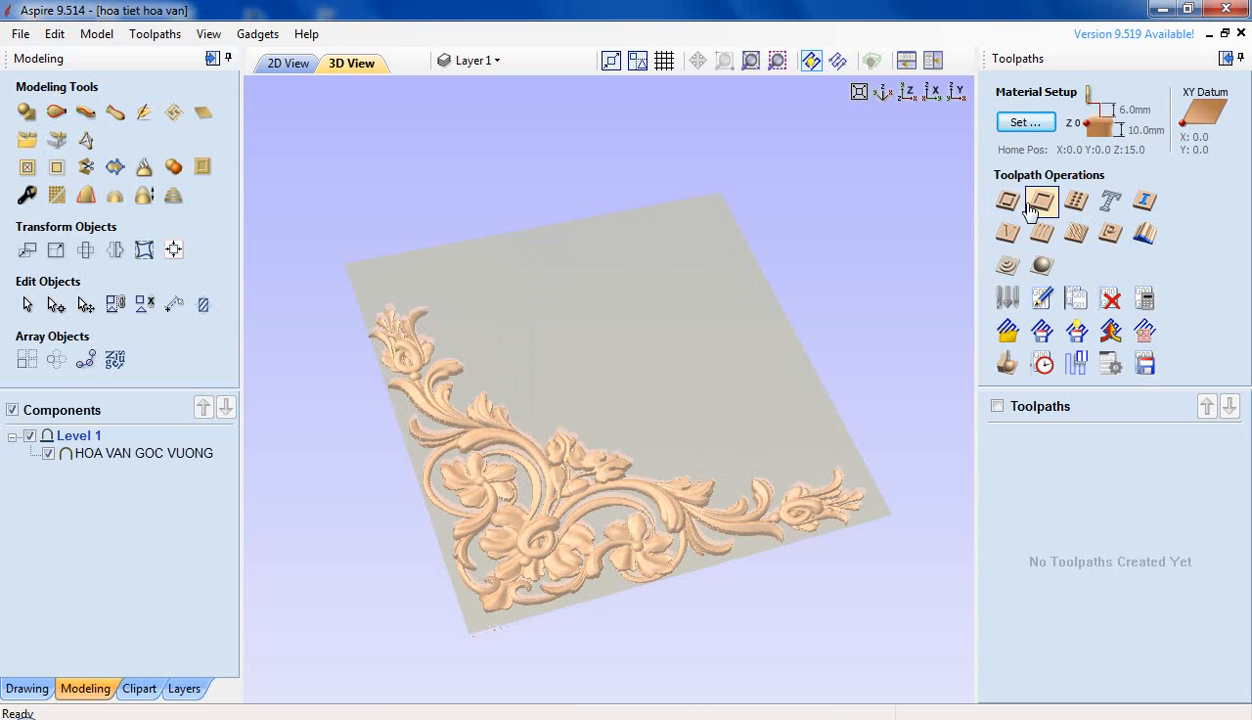
Step: Open Material Setup and inspect from the side how the model sits inside the material block
{"action": "left_click", "coordinate": [1030, 122]}
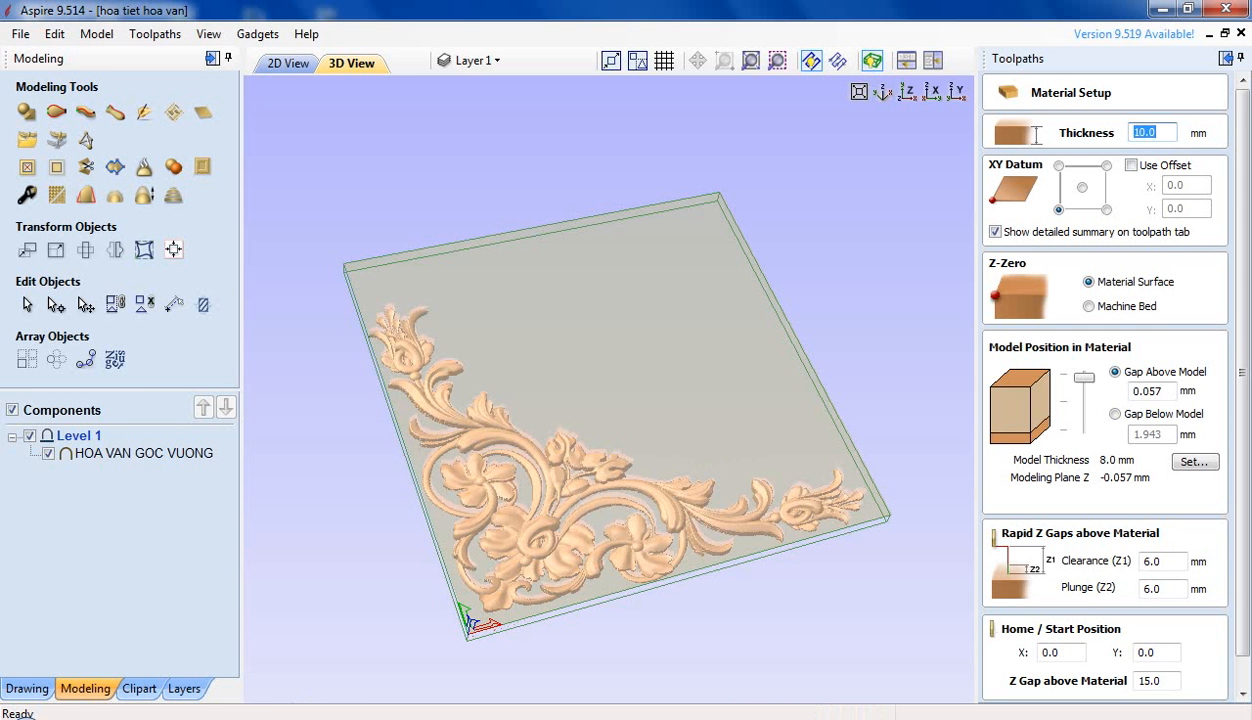
{"action": "mouse_move", "coordinate": [214, 712]}
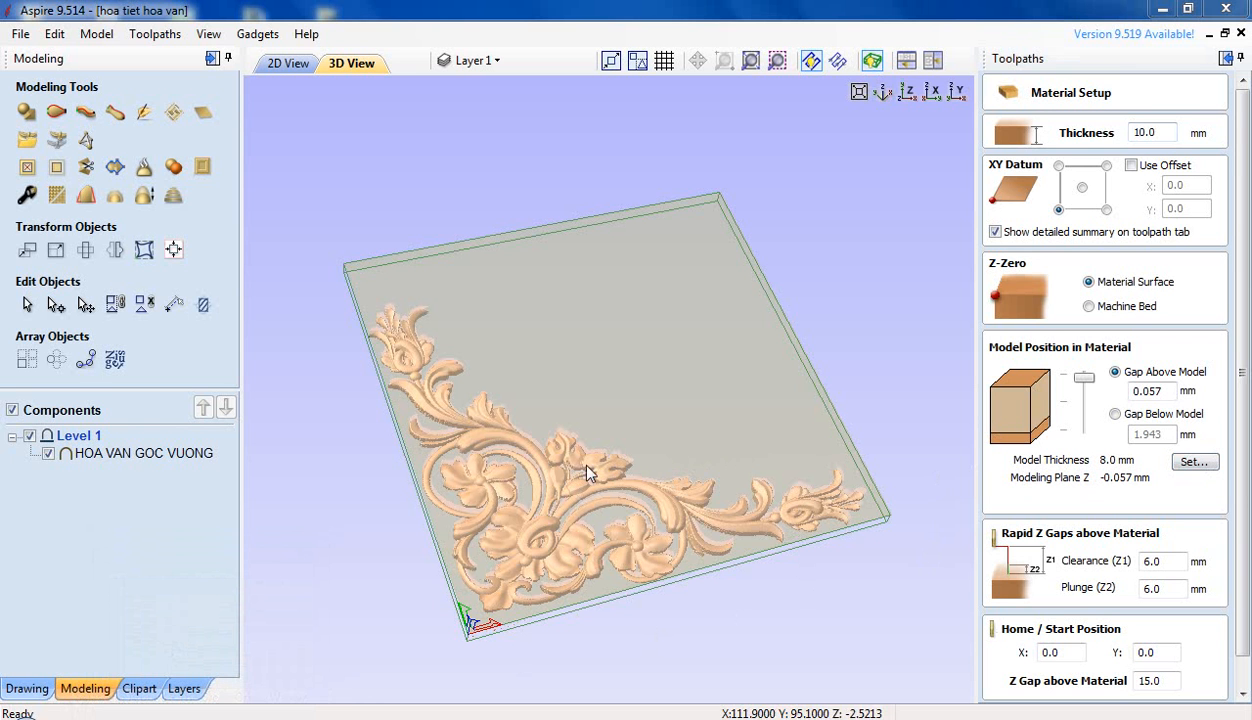
{"action": "left_click_drag", "start_coordinate": [500, 468], "coordinate": [724, 324]}
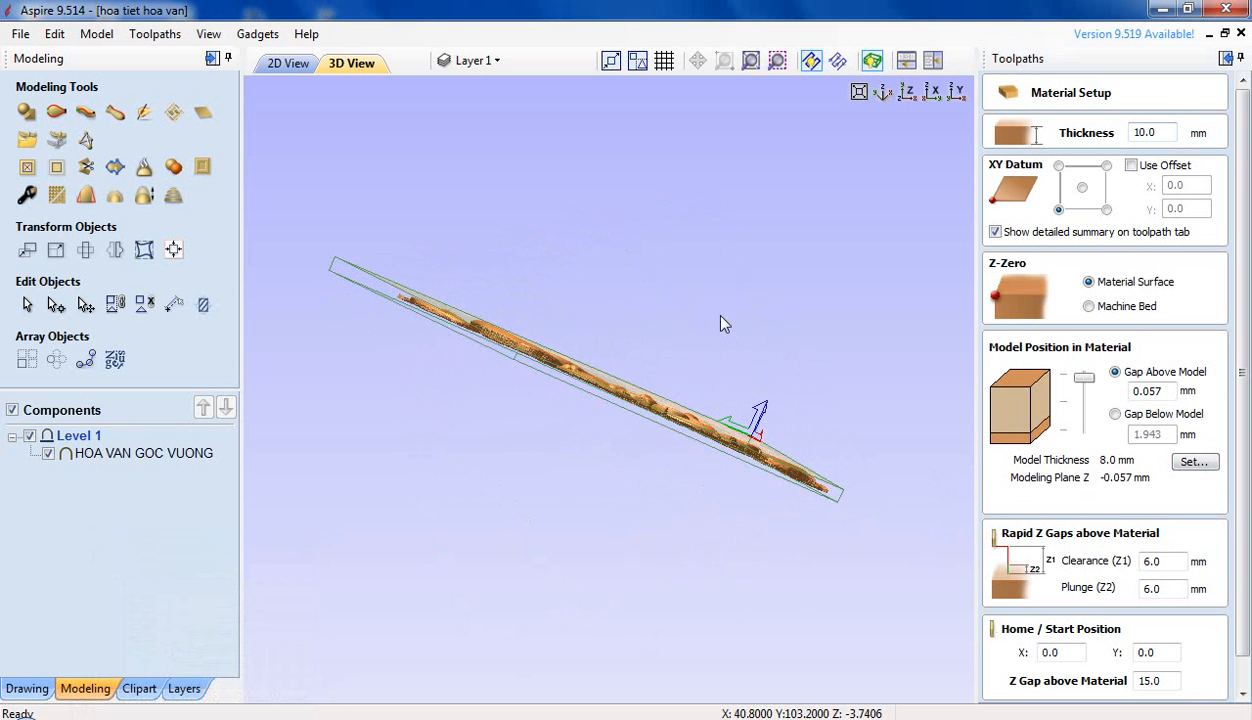
{"action": "left_click_drag", "start_coordinate": [510, 343], "coordinate": [631, 383]}
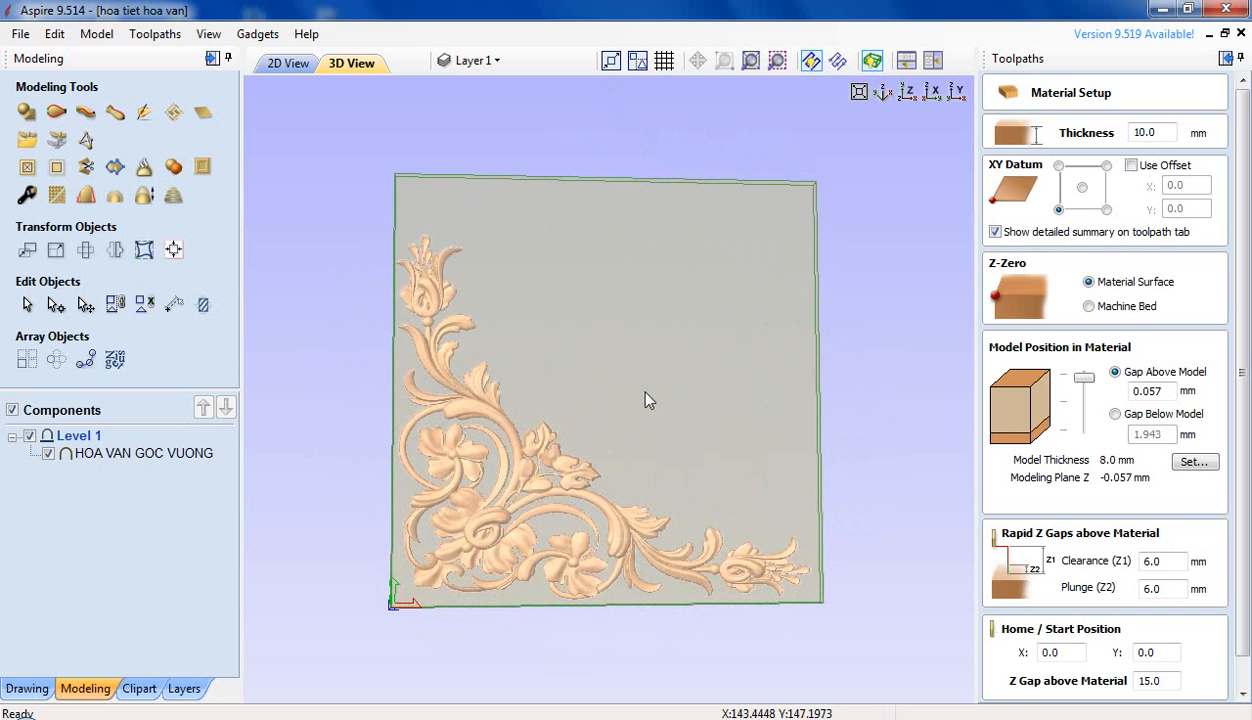
Step: Delete the existing vector outlines around the corner ornament in the 2D view
{"action": "left_click", "coordinate": [288, 64]}
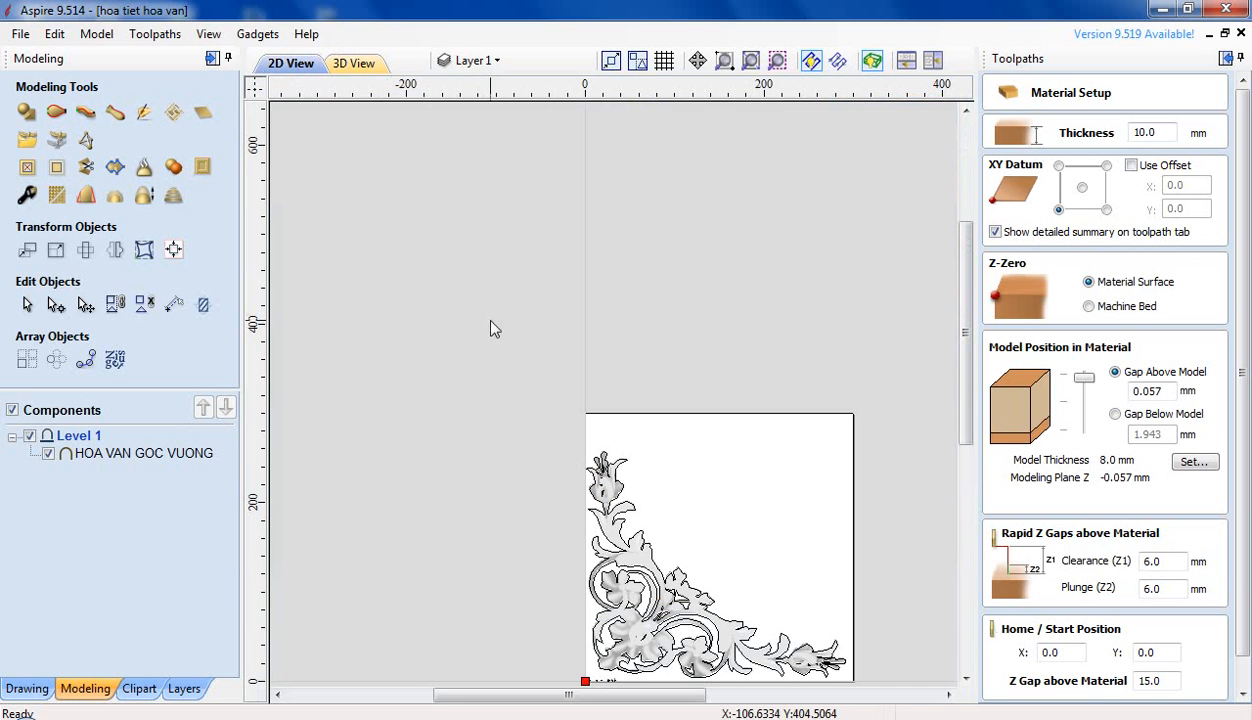
{"action": "left_click", "coordinate": [962, 678]}
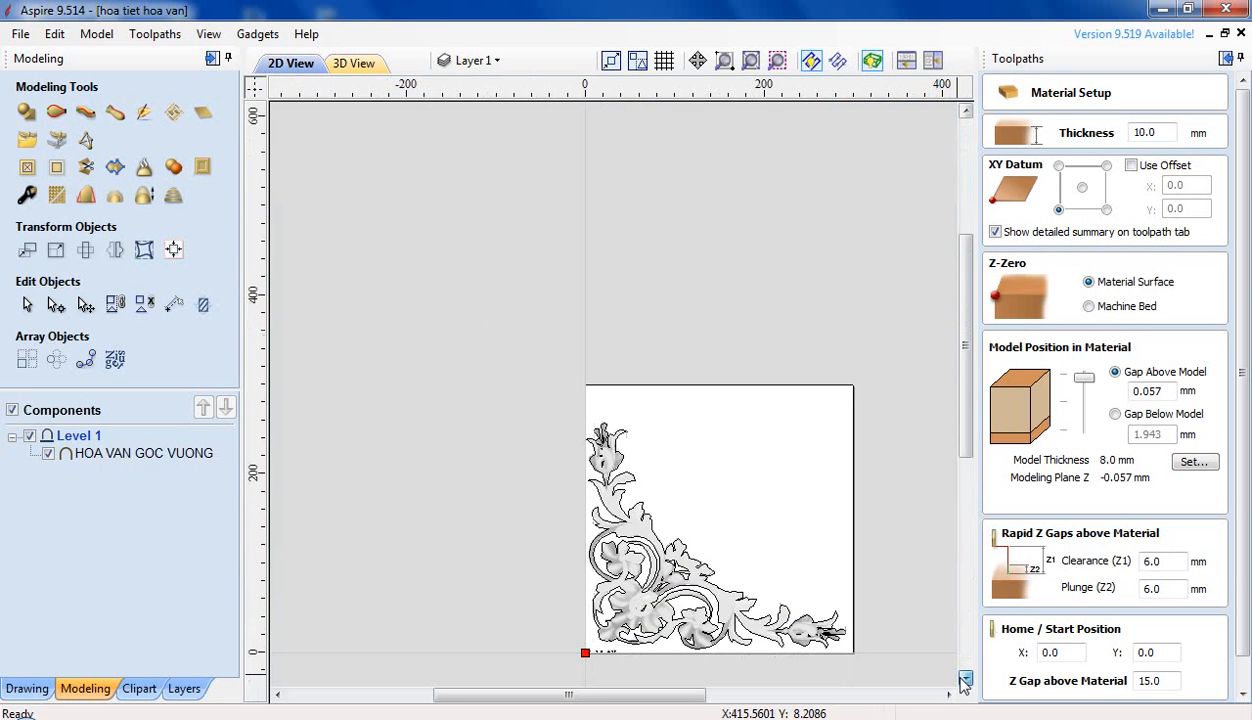
{"action": "left_click", "coordinate": [962, 678]}
{"action": "left_click", "coordinate": [962, 678]}
{"action": "left_click", "coordinate": [962, 678]}
{"action": "left_click", "coordinate": [962, 678]}
{"action": "scroll", "coordinate": [814, 534], "scroll_direction": "up", "scroll_amount": 2}
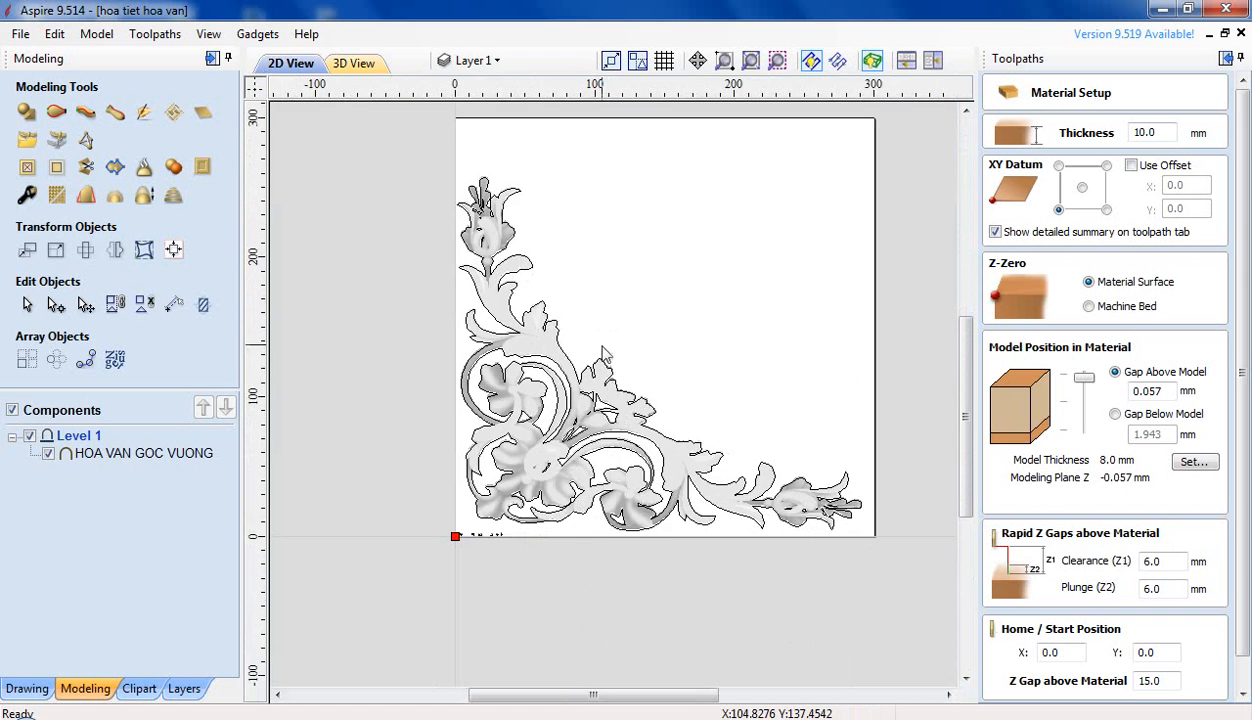
{"action": "scroll", "coordinate": [645, 344], "scroll_direction": "up", "scroll_amount": 1}
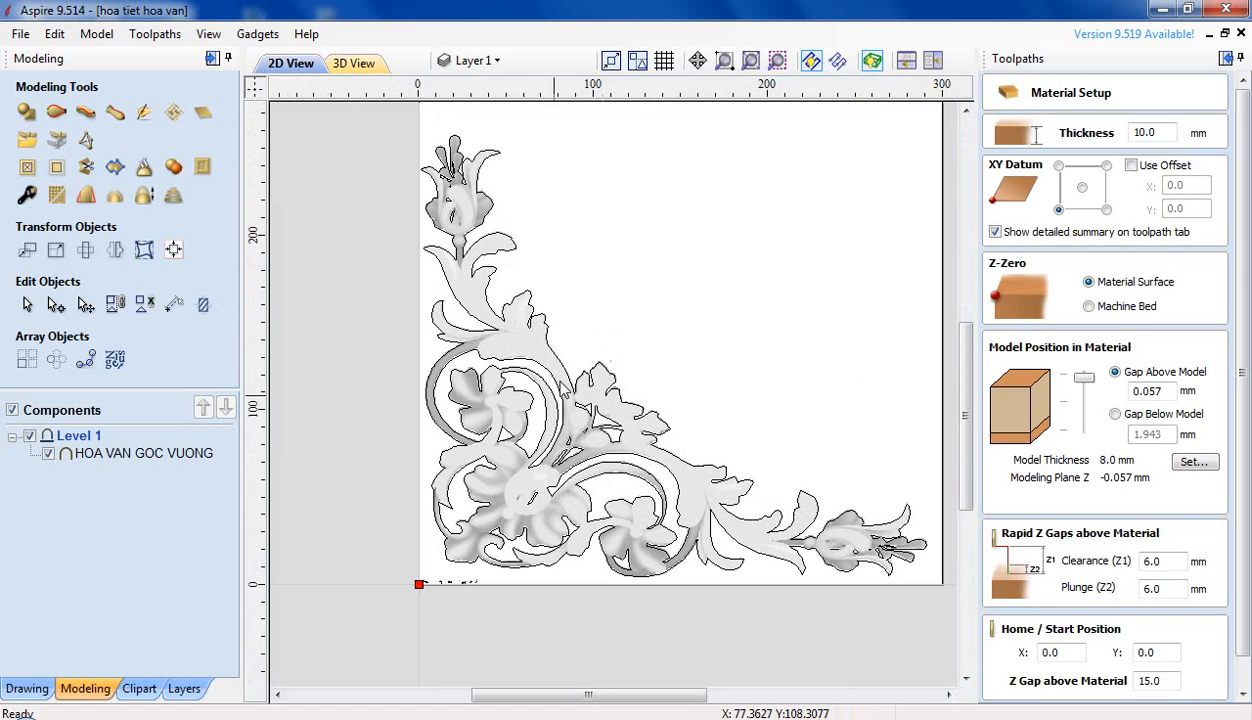
{"action": "left_click", "coordinate": [491, 540]}
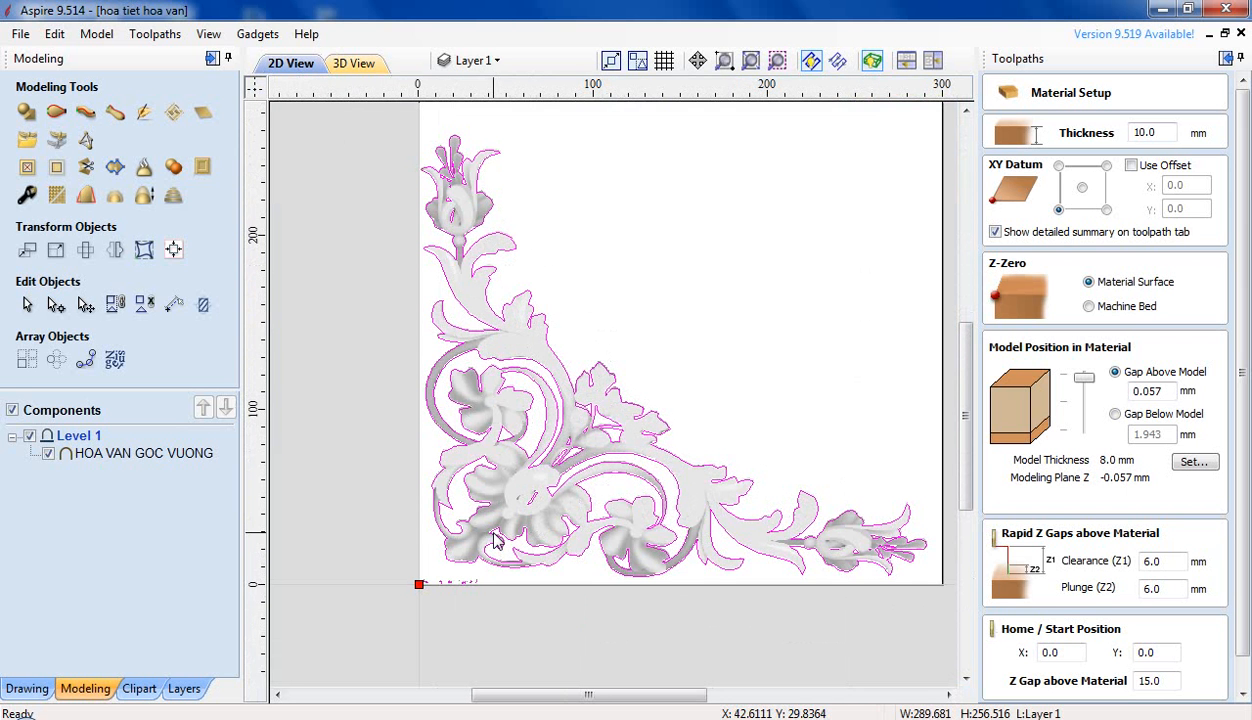
{"action": "left_click", "coordinate": [585, 613]}
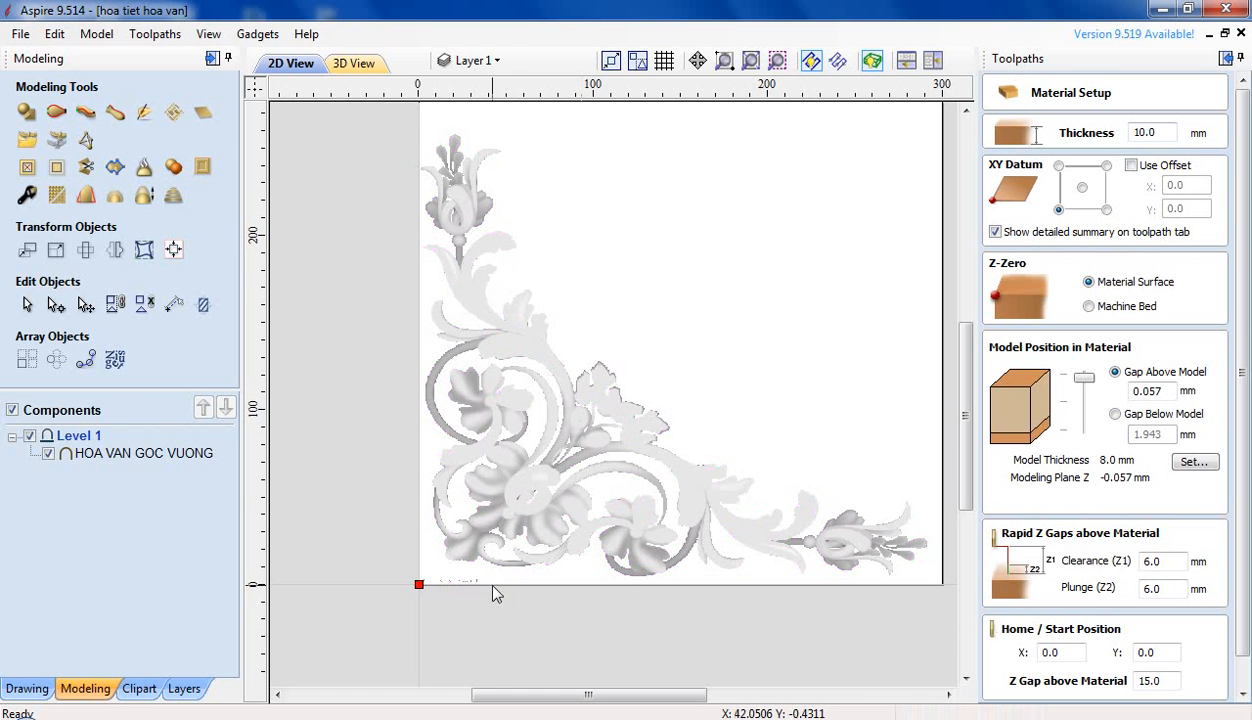
Step: Trace the corner ornament as a black/white bitmap with threshold 0.99, grouping the vectors, and apply the traced outlines
{"action": "left_click", "coordinate": [27, 688]}
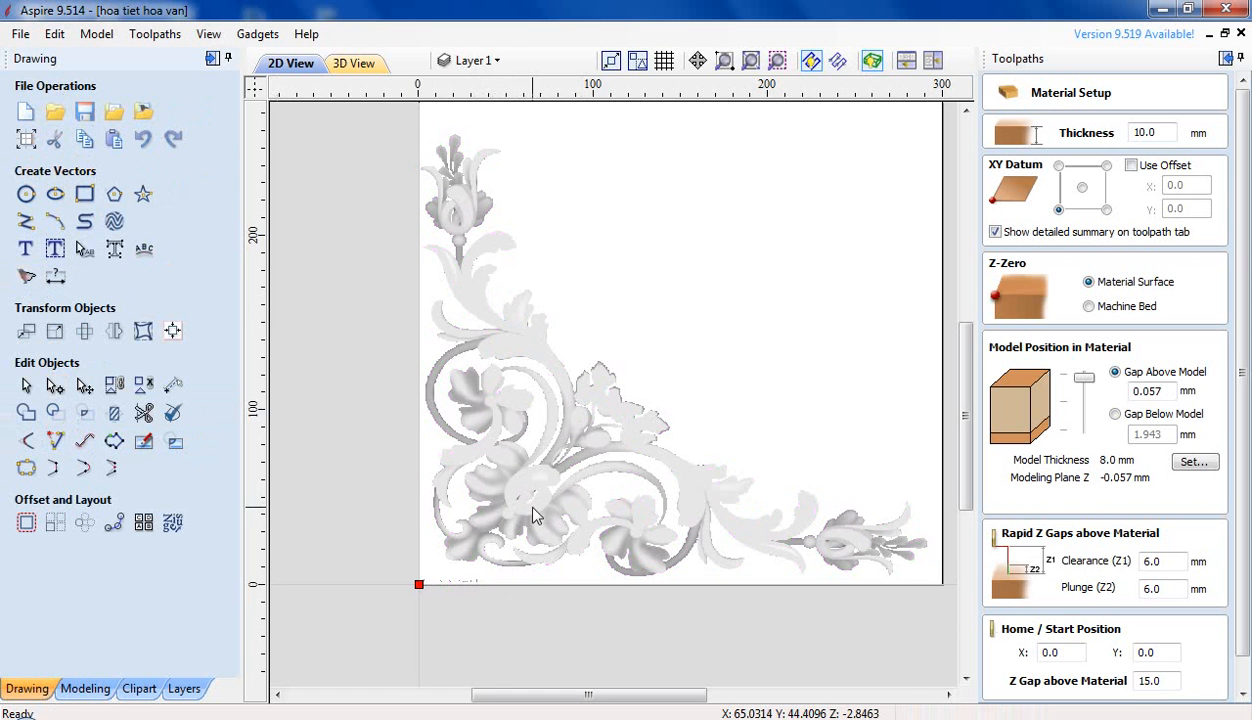
{"action": "left_click", "coordinate": [532, 506]}
{"action": "left_click", "coordinate": [26, 277]}
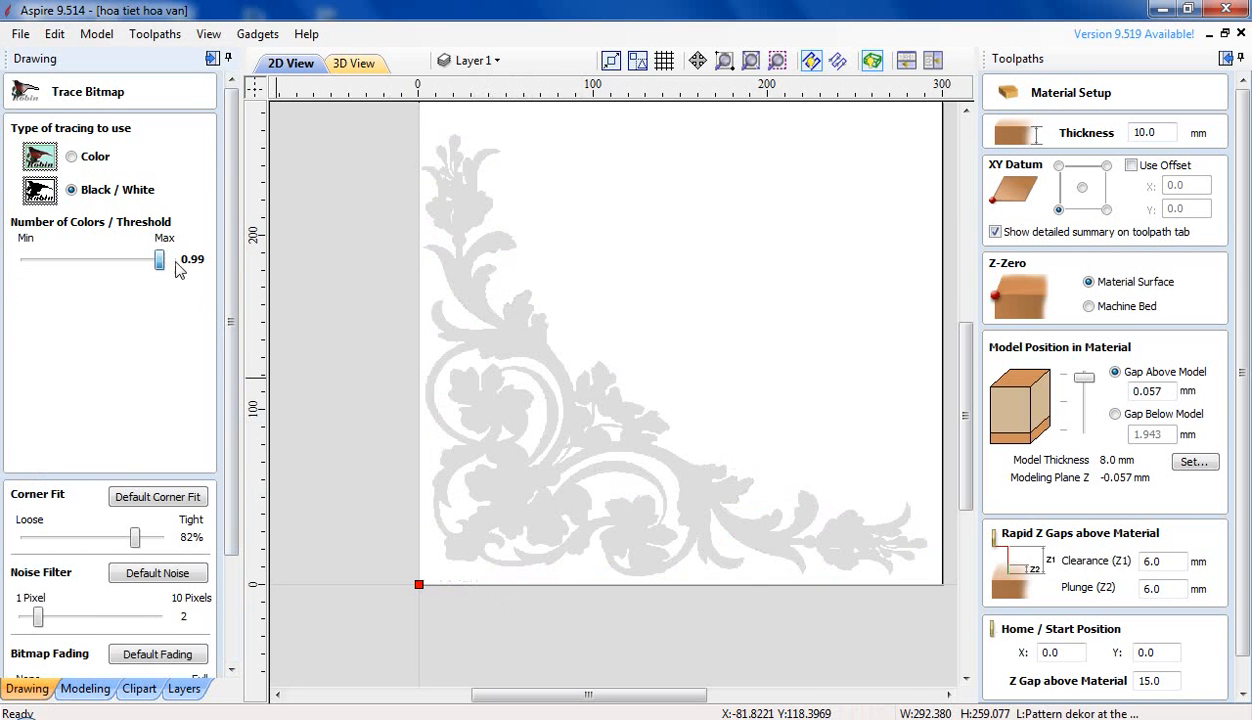
{"action": "scroll", "coordinate": [237, 515], "scroll_direction": "down", "scroll_amount": 3}
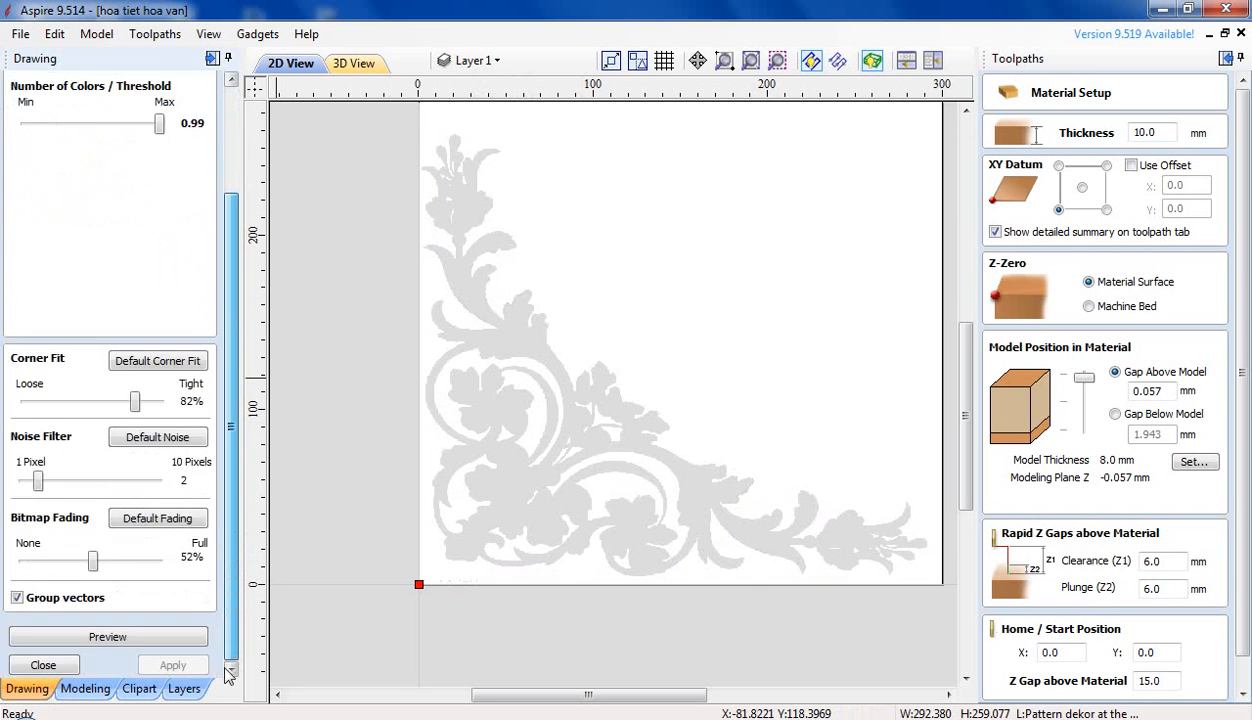
{"action": "left_click", "coordinate": [140, 638]}
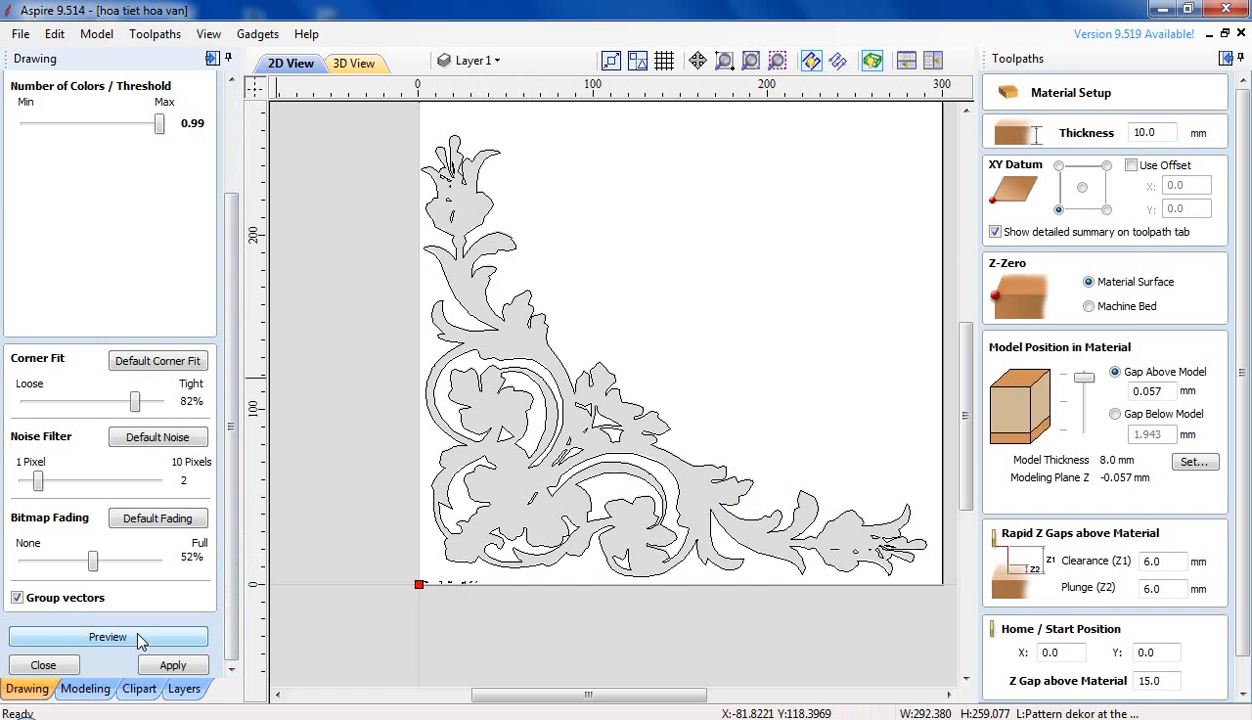
{"action": "left_click", "coordinate": [169, 667]}
{"action": "left_click", "coordinate": [50, 660]}
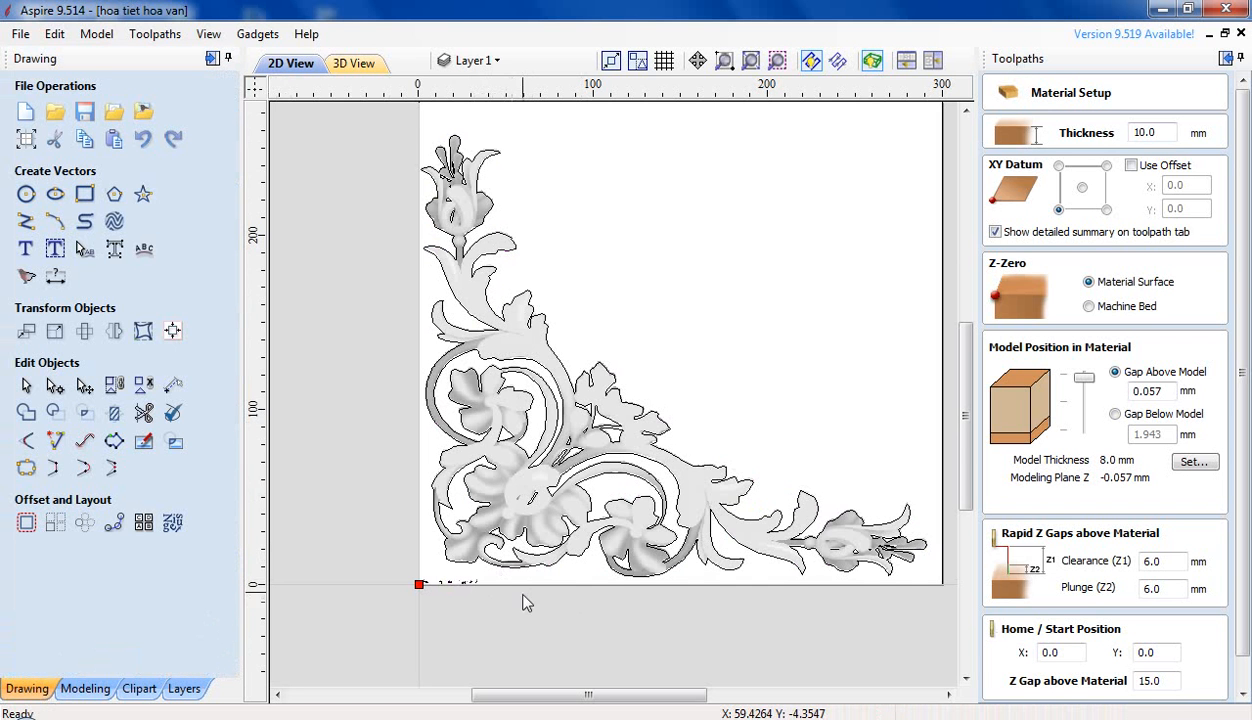
Step: Ungroup the traced vectors and delete the small hole outlines inside the ornament's central flower
{"action": "left_click", "coordinate": [548, 557]}
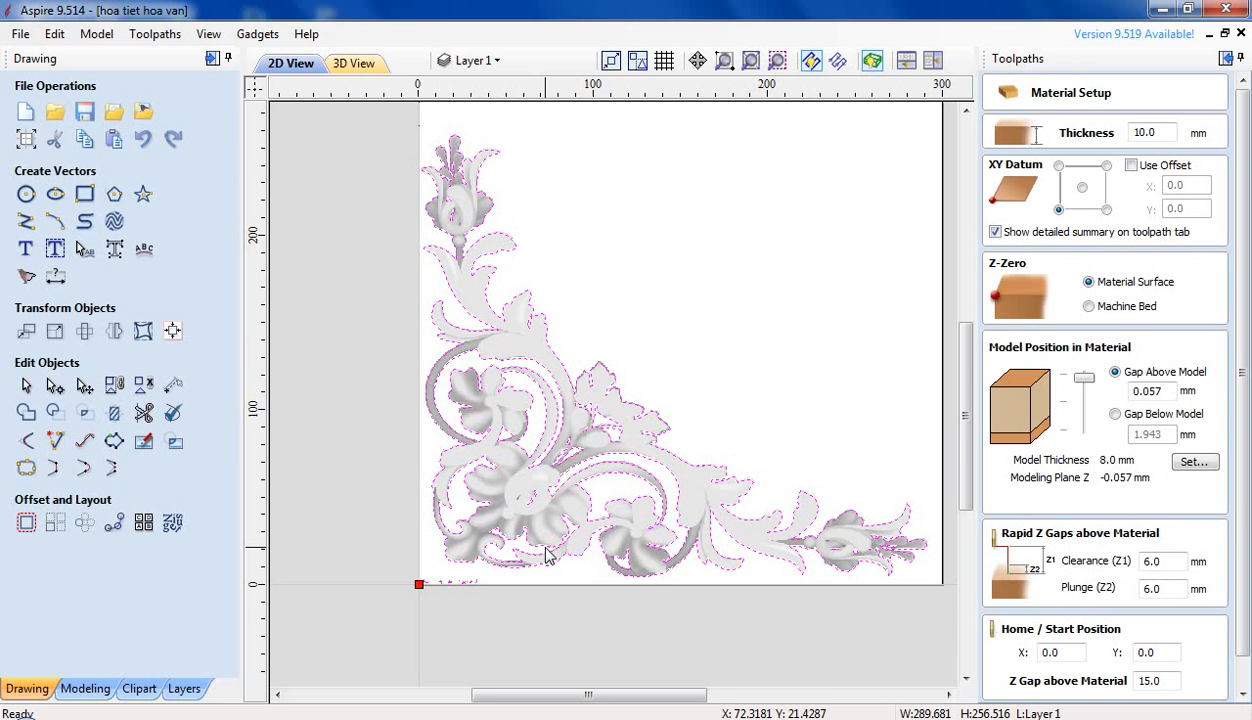
{"action": "scroll", "coordinate": [548, 557], "scroll_direction": "up", "scroll_amount": 5}
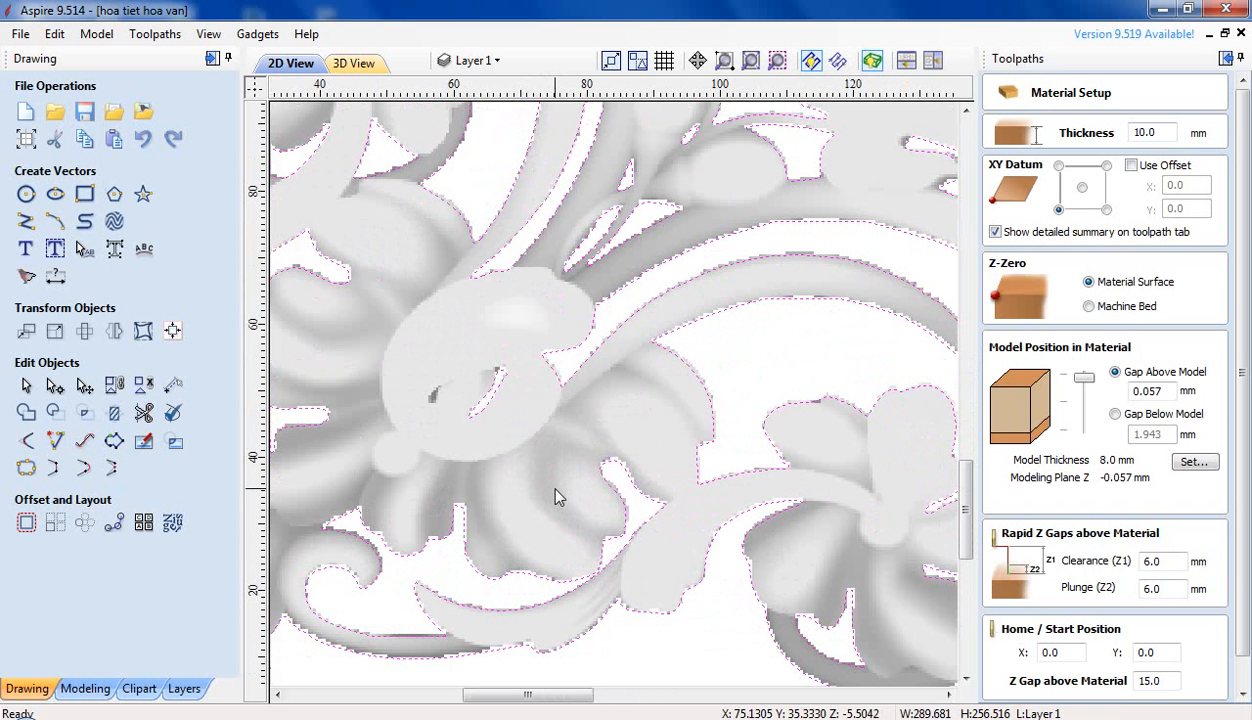
{"action": "left_click", "coordinate": [490, 403]}
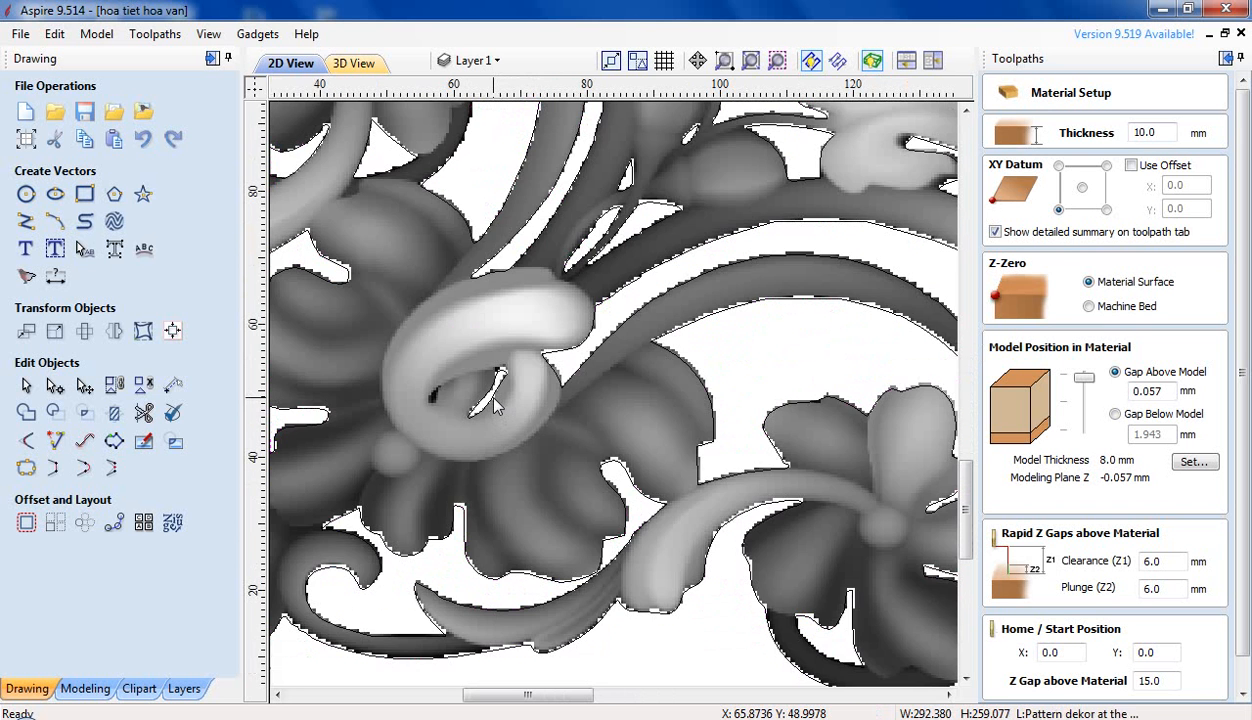
{"action": "key", "text": "Escape"}
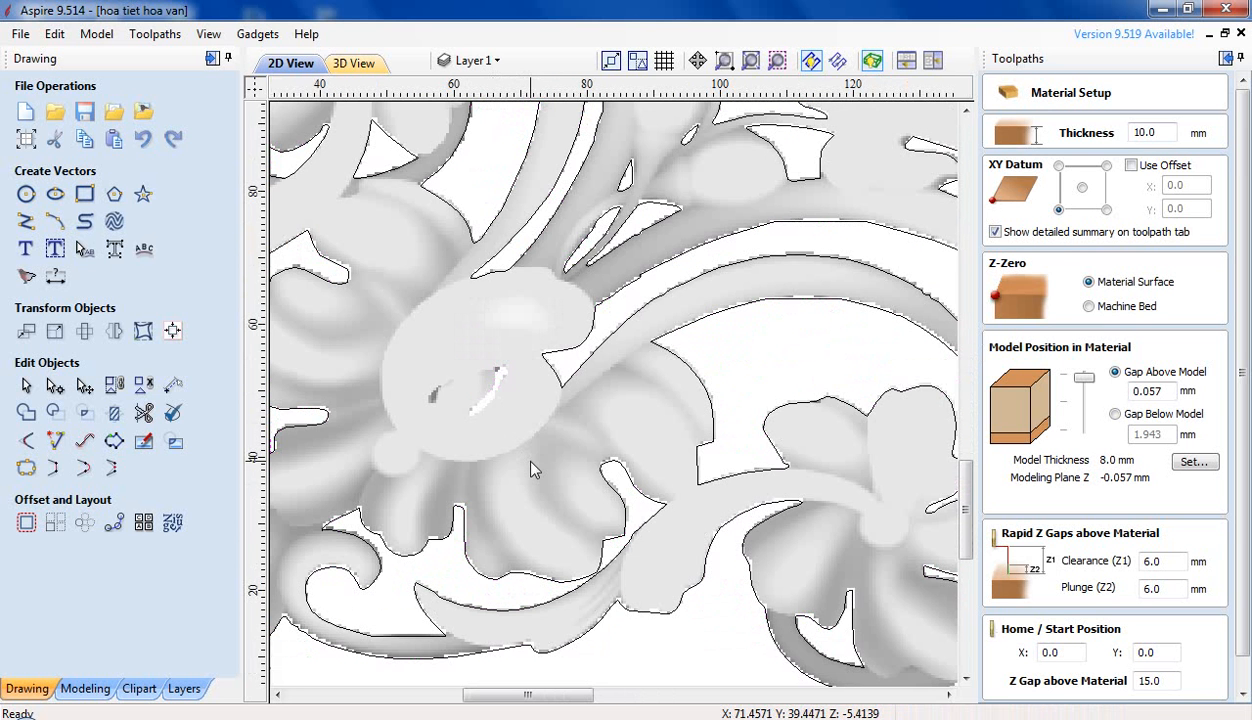
Step: Delete the narrow gap outlines between the stems just above the central flower
{"action": "scroll", "coordinate": [533, 470], "scroll_direction": "down", "scroll_amount": 5}
{"action": "scroll", "coordinate": [578, 421], "scroll_direction": "up", "scroll_amount": 4}
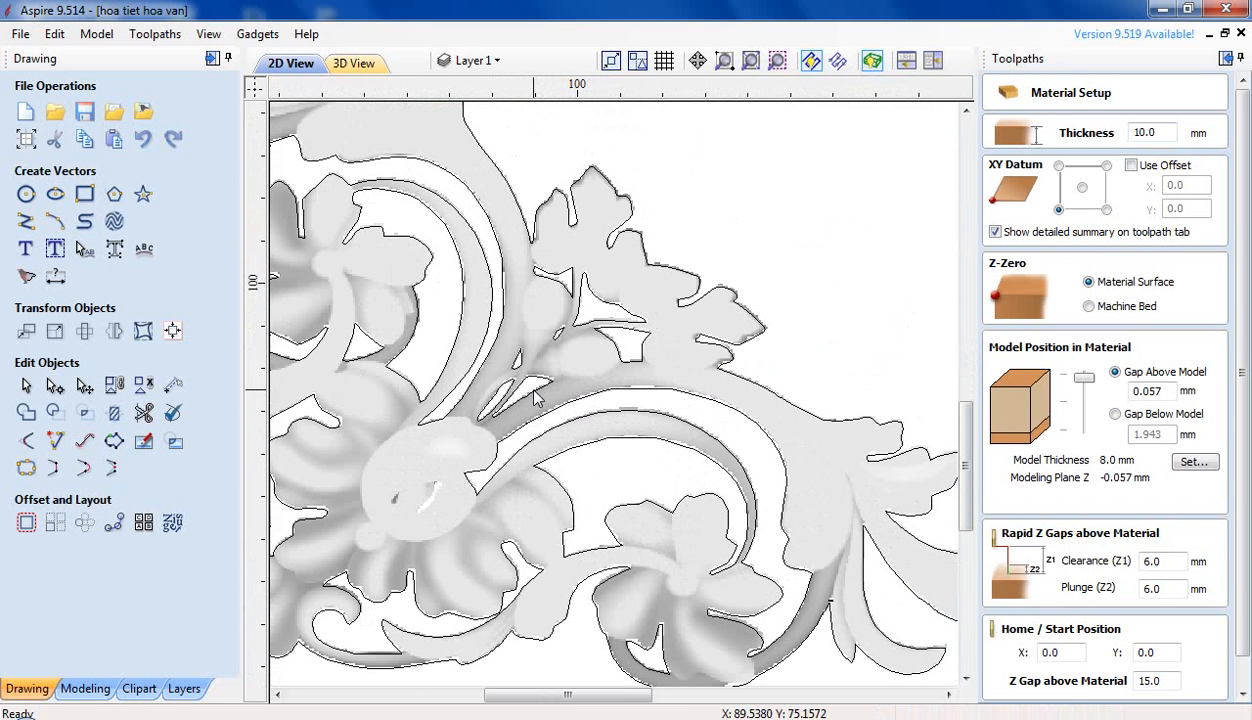
{"action": "left_click", "coordinate": [535, 398]}
{"action": "key", "text": "Escape"}
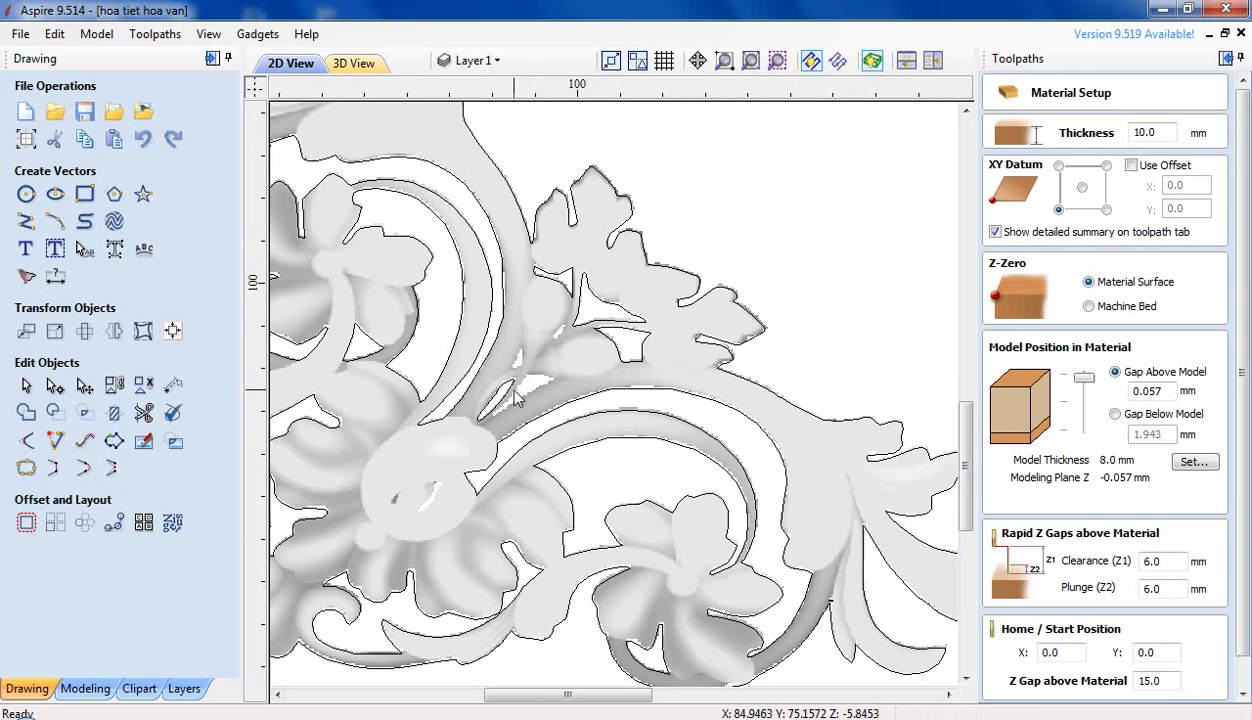
{"action": "scroll", "coordinate": [600, 430], "scroll_direction": "down", "scroll_amount": 2}
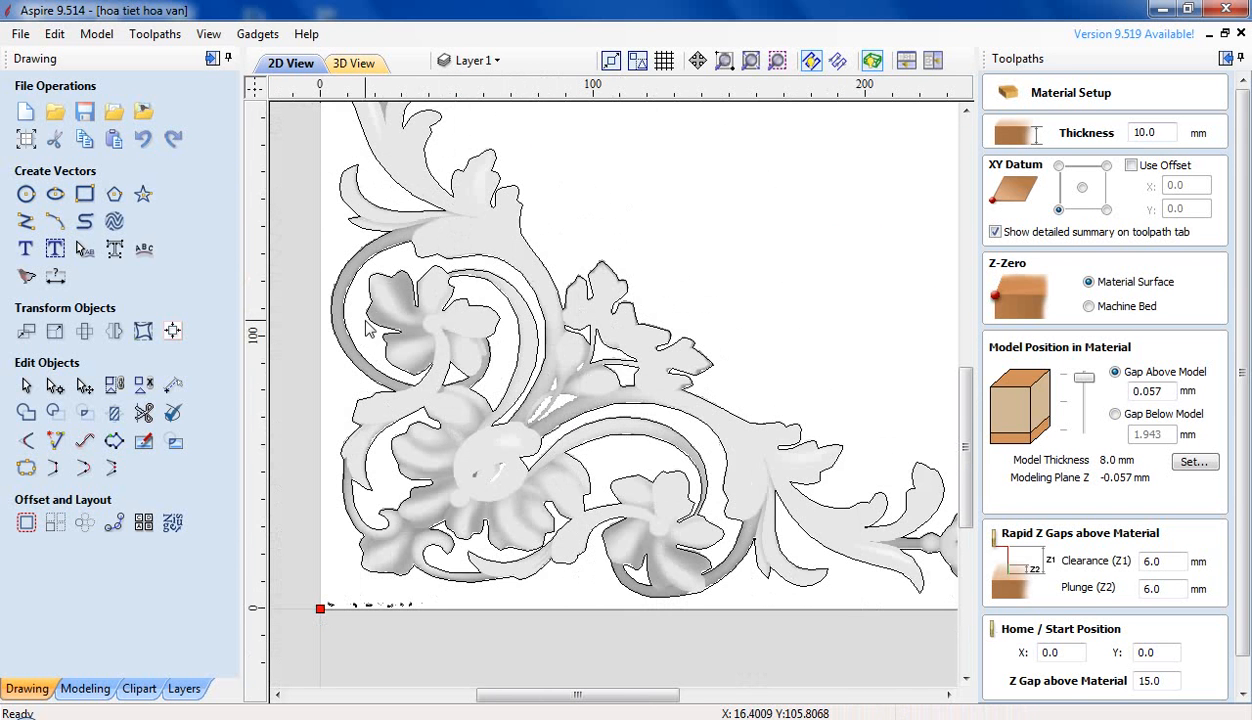
{"action": "scroll", "coordinate": [545, 440], "scroll_direction": "down", "scroll_amount": 1}
Step: Delete the small inner outlines inside the flower bud at the ornament's right end
{"action": "scroll", "coordinate": [875, 515], "scroll_direction": "up", "scroll_amount": 5}
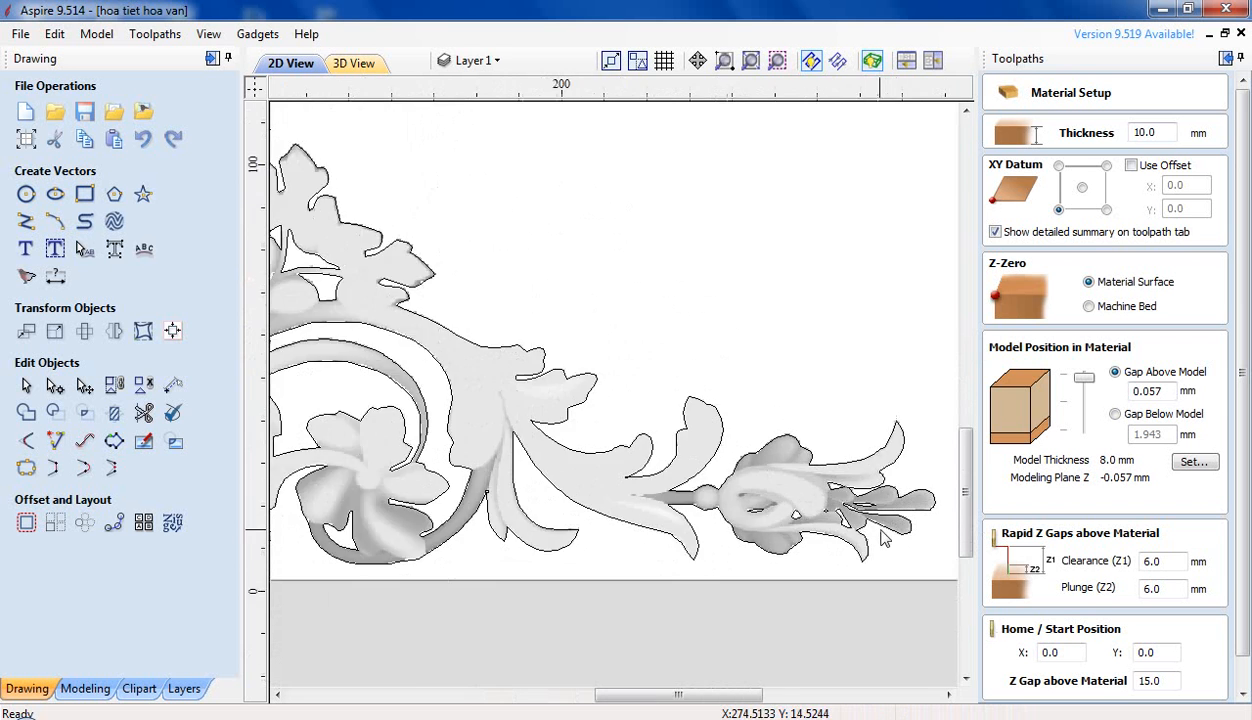
{"action": "left_click", "coordinate": [752, 488]}
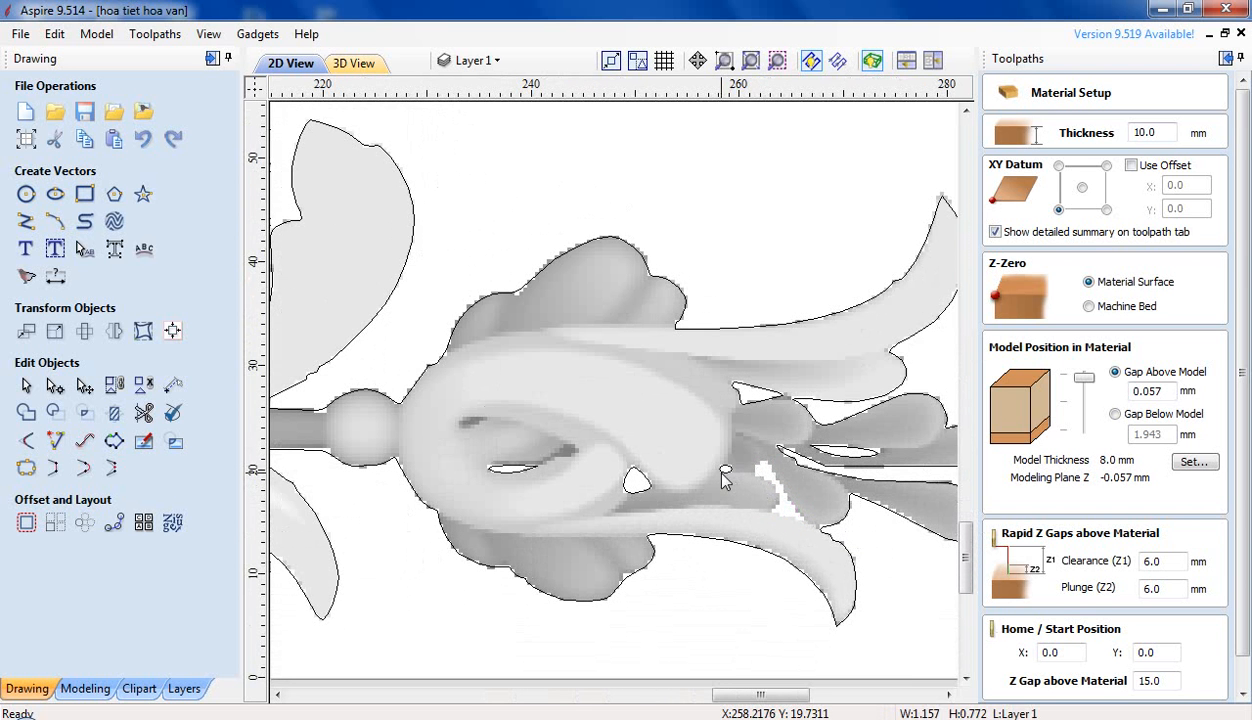
{"action": "left_click", "coordinate": [639, 485]}
{"action": "left_click", "coordinate": [753, 420]}
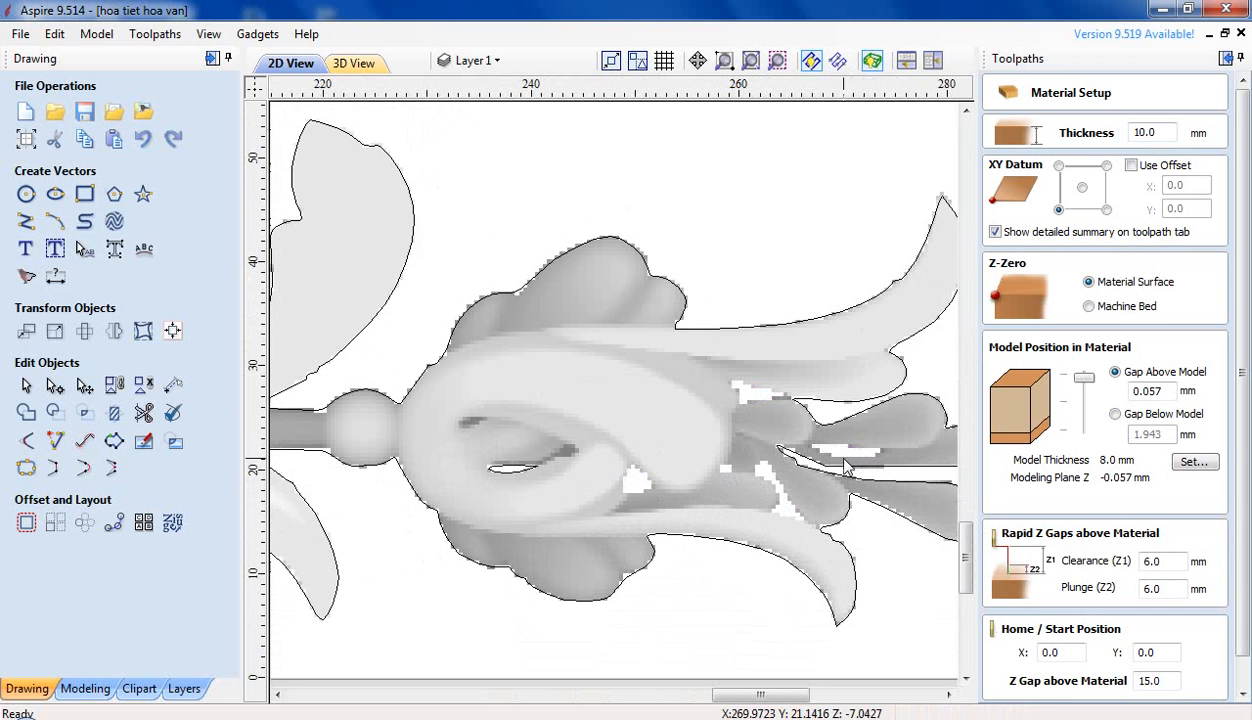
{"action": "scroll", "coordinate": [586, 518], "scroll_direction": "down", "scroll_amount": 3}
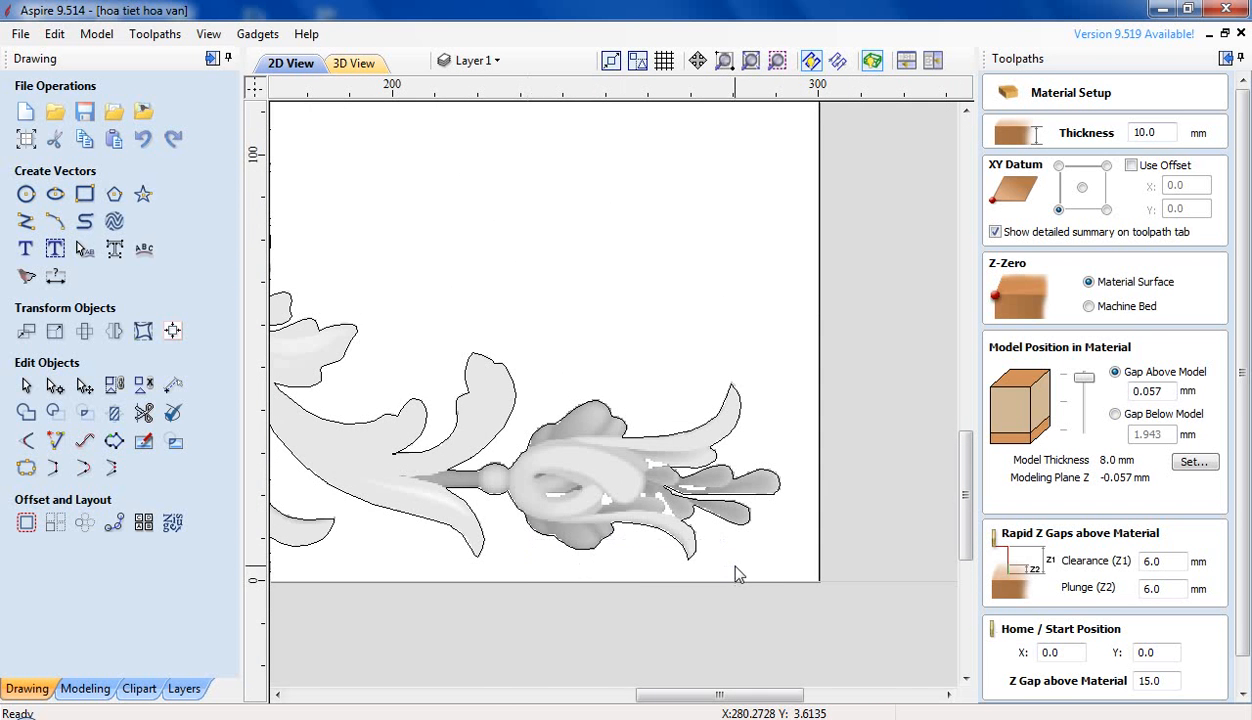
Step: Delete the enclosed gap outlines in the leaf cluster at the ornament's middle and beside the flower in the upper scroll
{"action": "left_click_drag", "start_coordinate": [650, 696], "coordinate": [467, 707]}
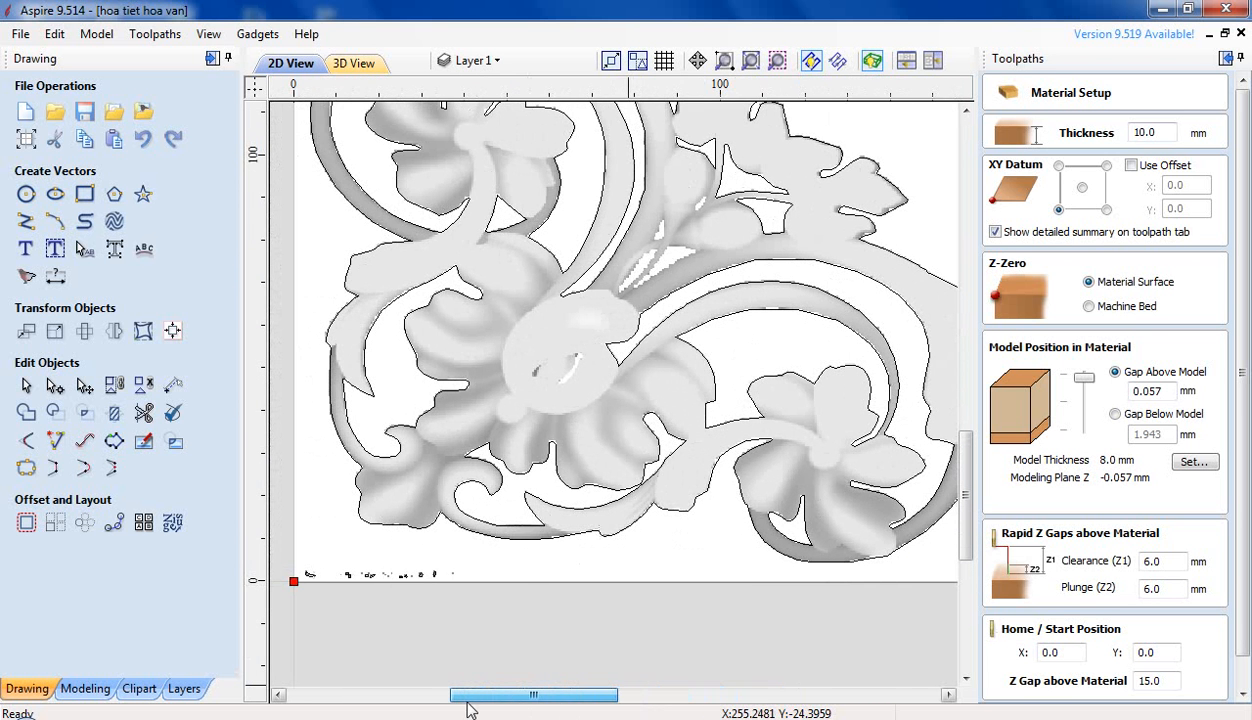
{"action": "scroll", "coordinate": [757, 210], "scroll_direction": "down", "scroll_amount": 2}
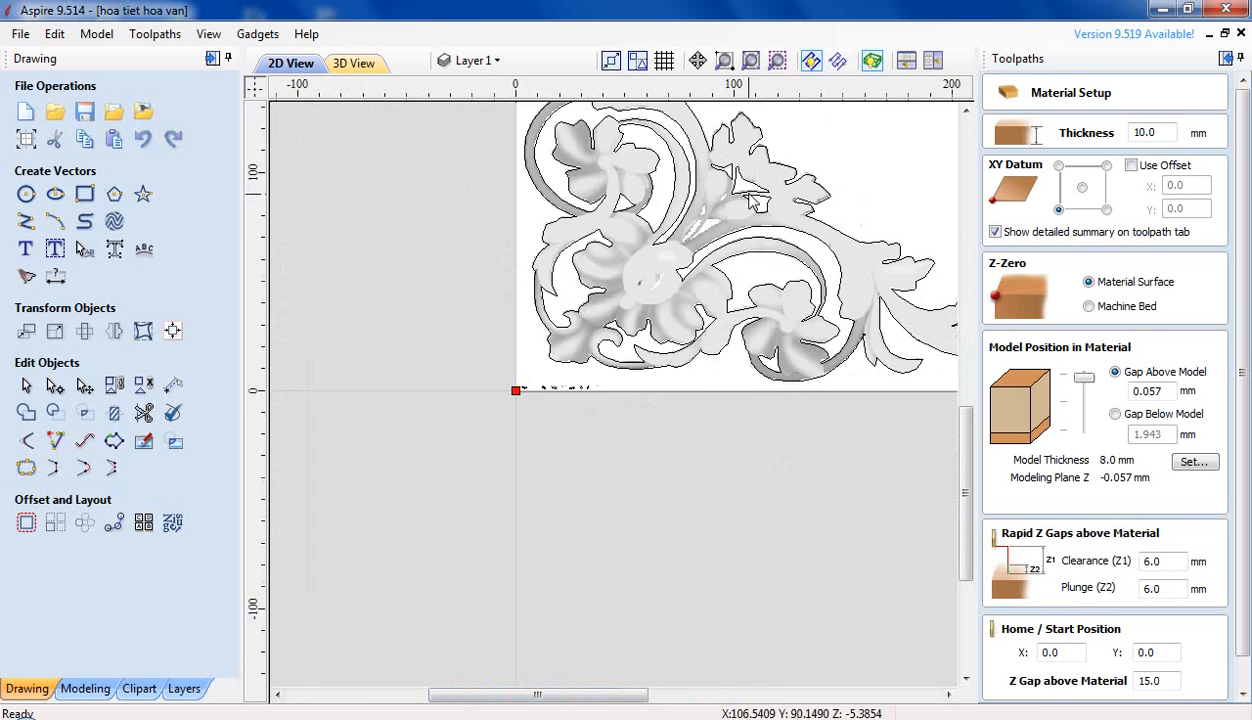
{"action": "scroll", "coordinate": [659, 276], "scroll_direction": "up", "scroll_amount": 2}
{"action": "scroll", "coordinate": [659, 276], "scroll_direction": "down", "scroll_amount": 2}
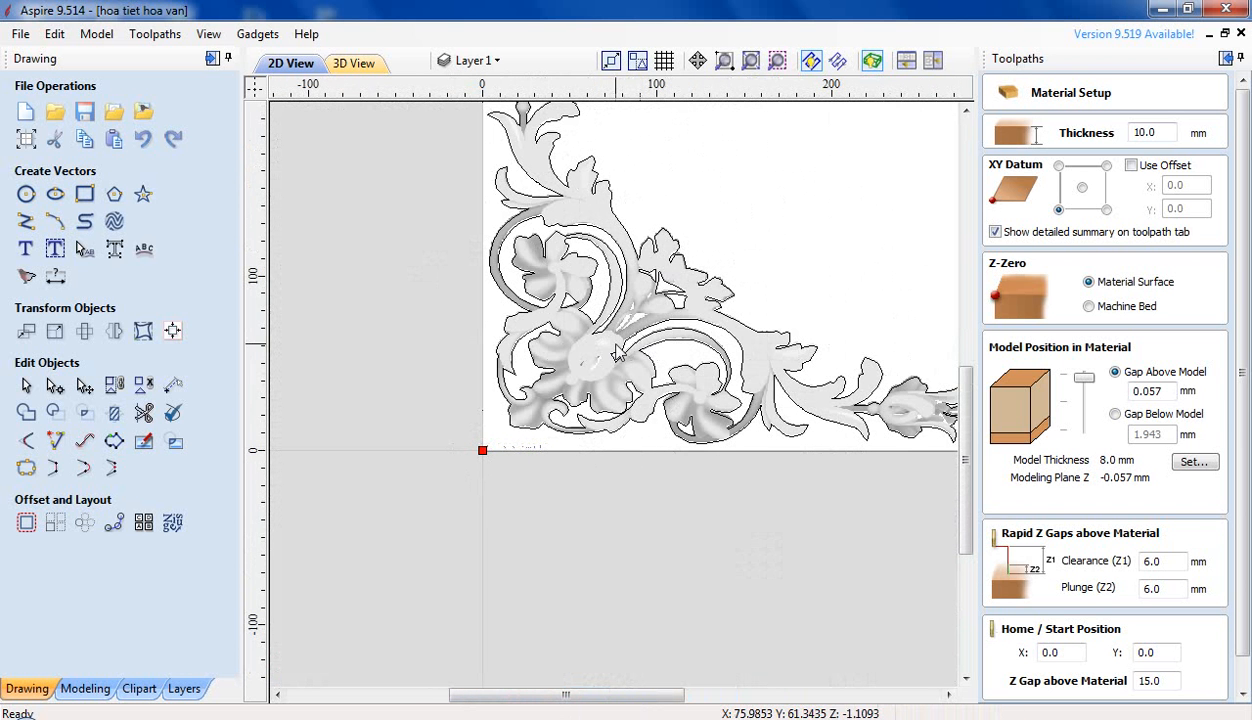
{"action": "scroll", "coordinate": [665, 300], "scroll_direction": "up", "scroll_amount": 1}
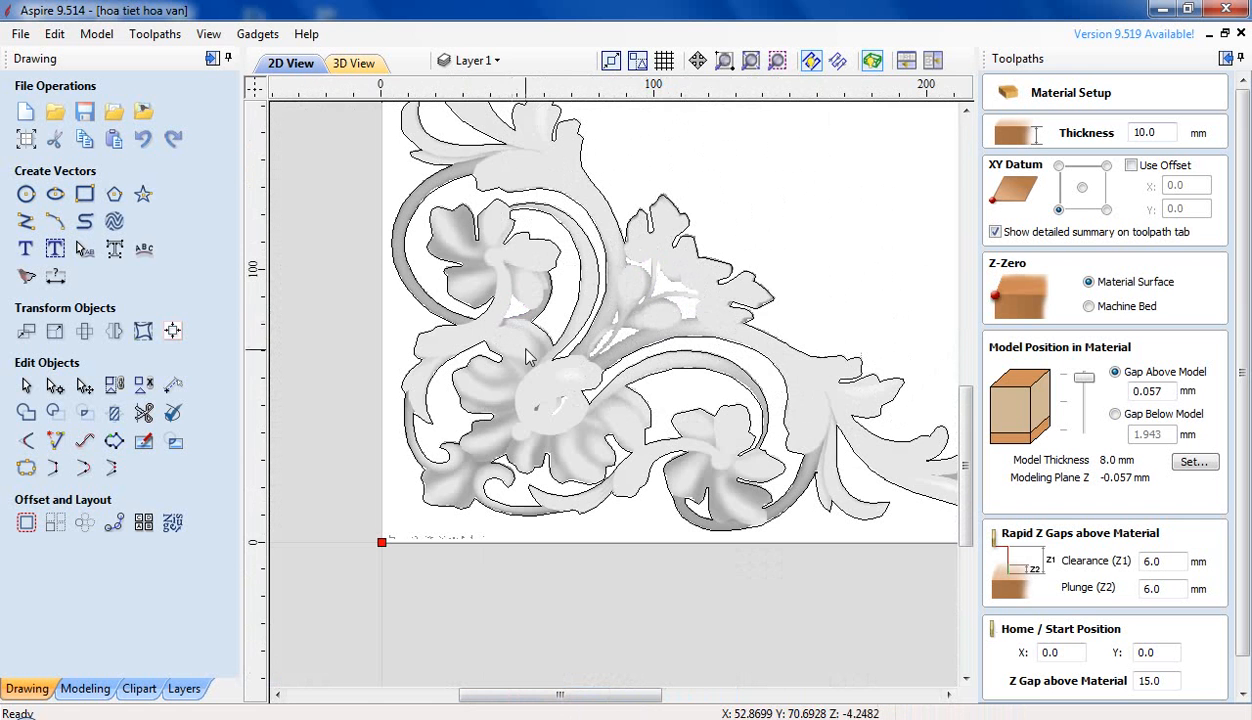
{"action": "scroll", "coordinate": [543, 385], "scroll_direction": "down", "scroll_amount": 2}
{"action": "scroll", "coordinate": [530, 290], "scroll_direction": "down", "scroll_amount": 1}
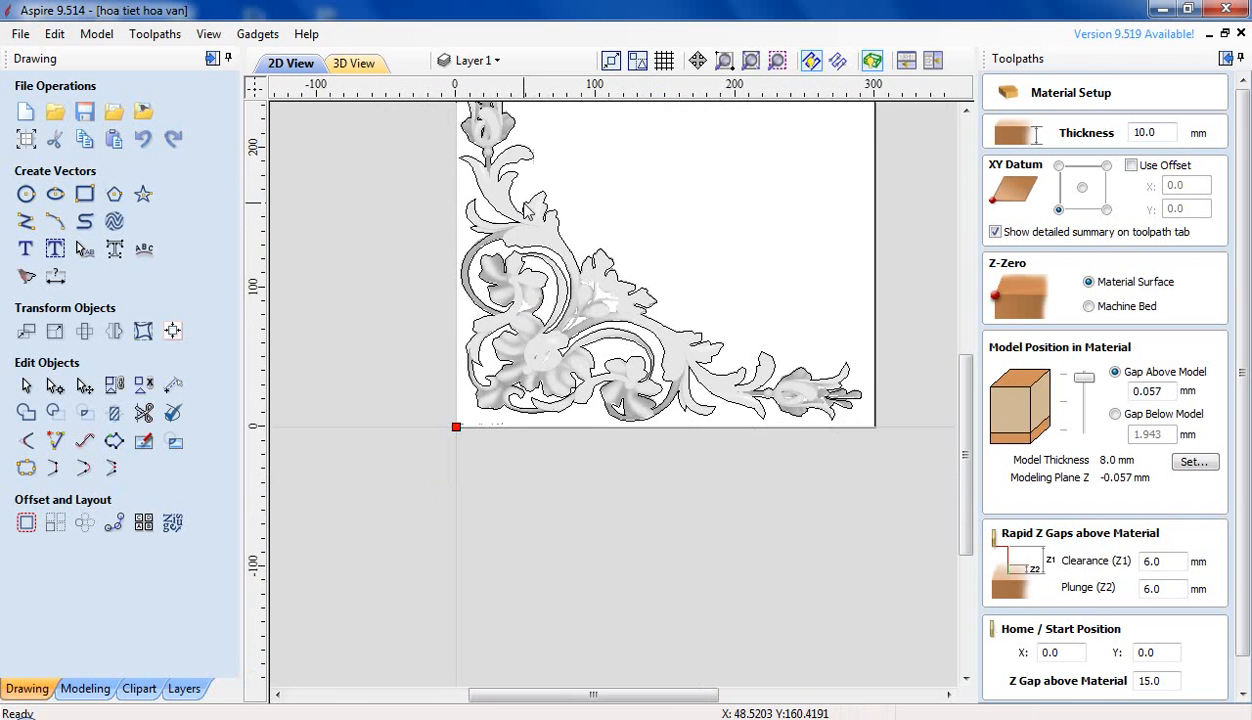
Step: Delete the small inner outlines inside the flower bud at the ornament's upper end, including the slits between its petals
{"action": "scroll", "coordinate": [483, 125], "scroll_direction": "up", "scroll_amount": 1}
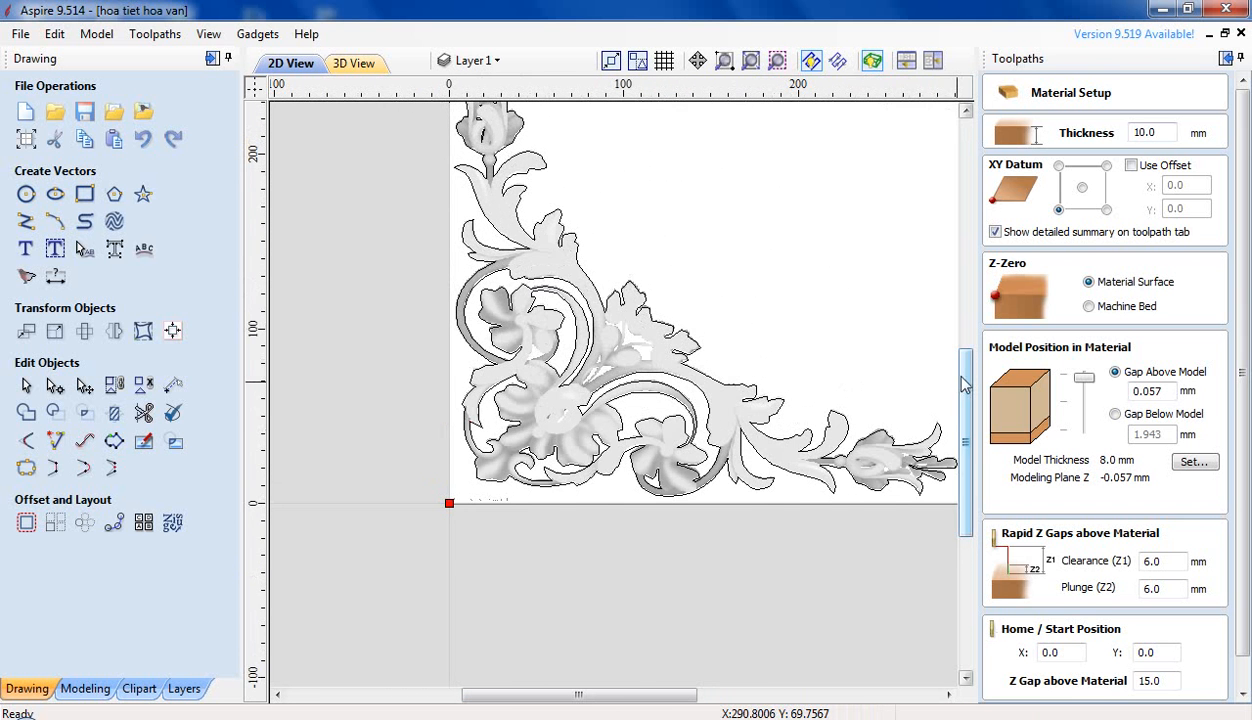
{"action": "left_click_drag", "start_coordinate": [965, 398], "coordinate": [965, 324]}
{"action": "scroll", "coordinate": [450, 345], "scroll_direction": "up", "scroll_amount": 4}
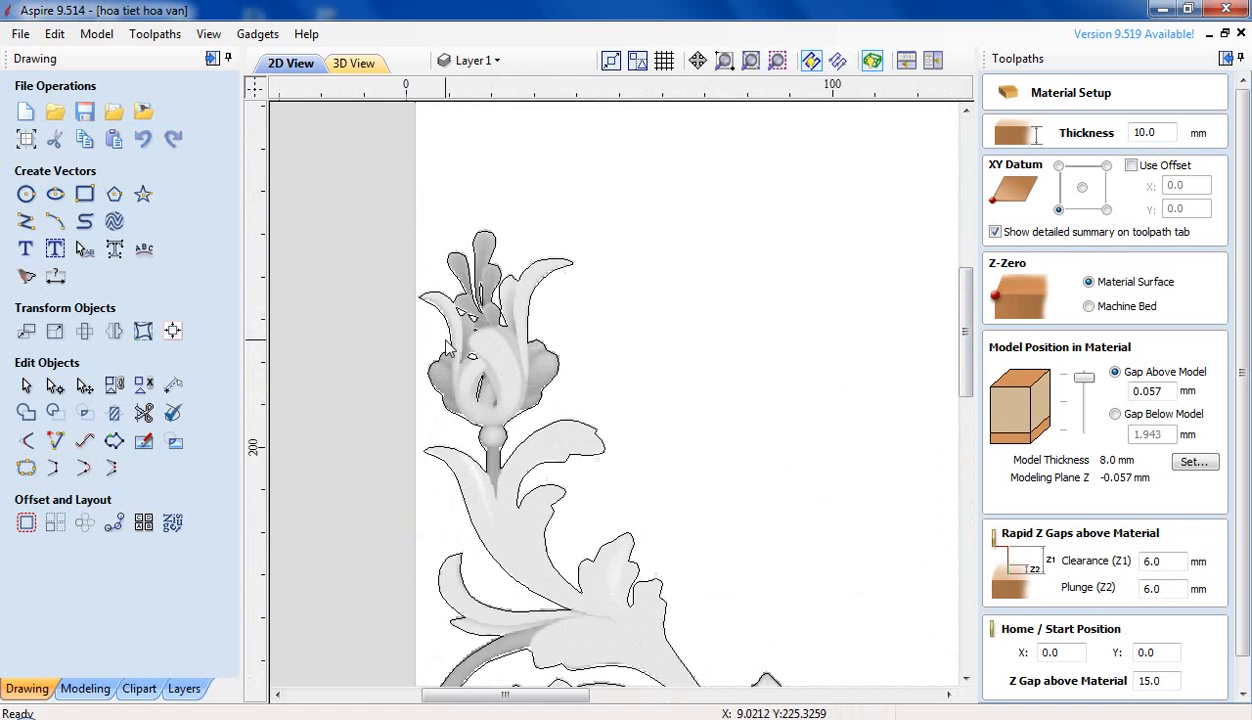
{"action": "scroll", "coordinate": [450, 345], "scroll_direction": "up", "scroll_amount": 2}
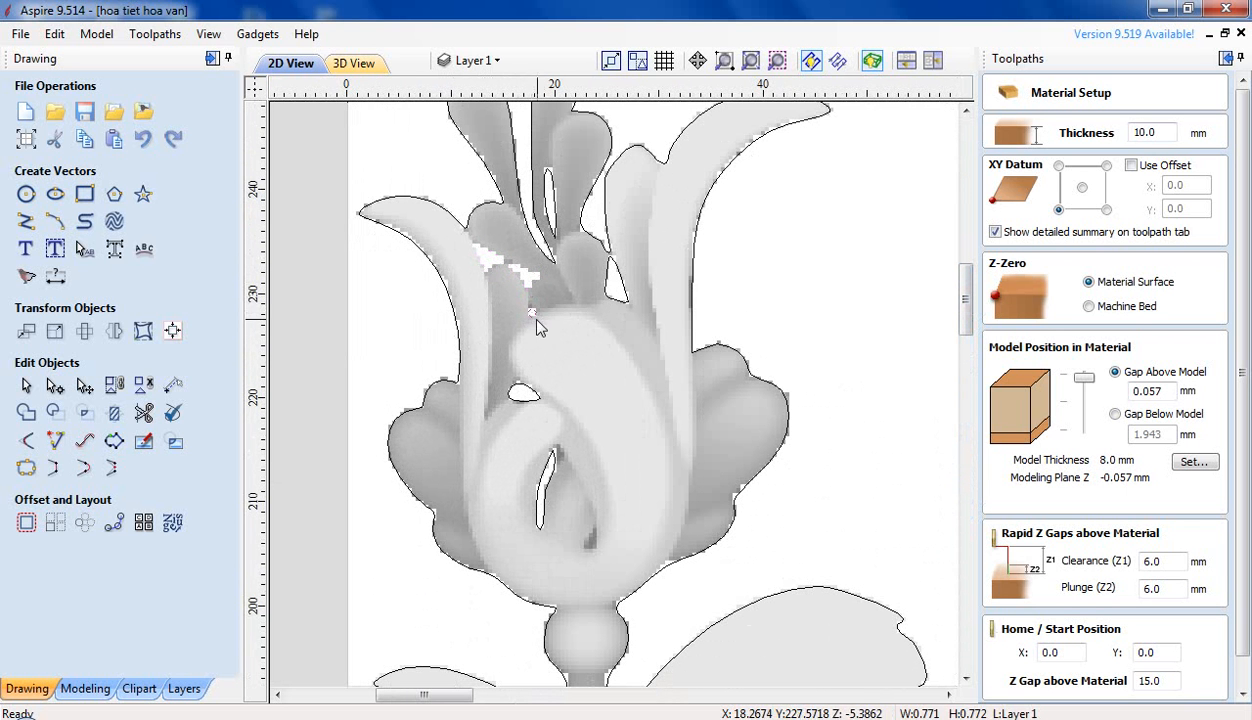
{"action": "left_click", "coordinate": [532, 400]}
{"action": "key", "text": "Delete"}
{"action": "left_click", "coordinate": [549, 466]}
{"action": "key", "text": "Delete"}
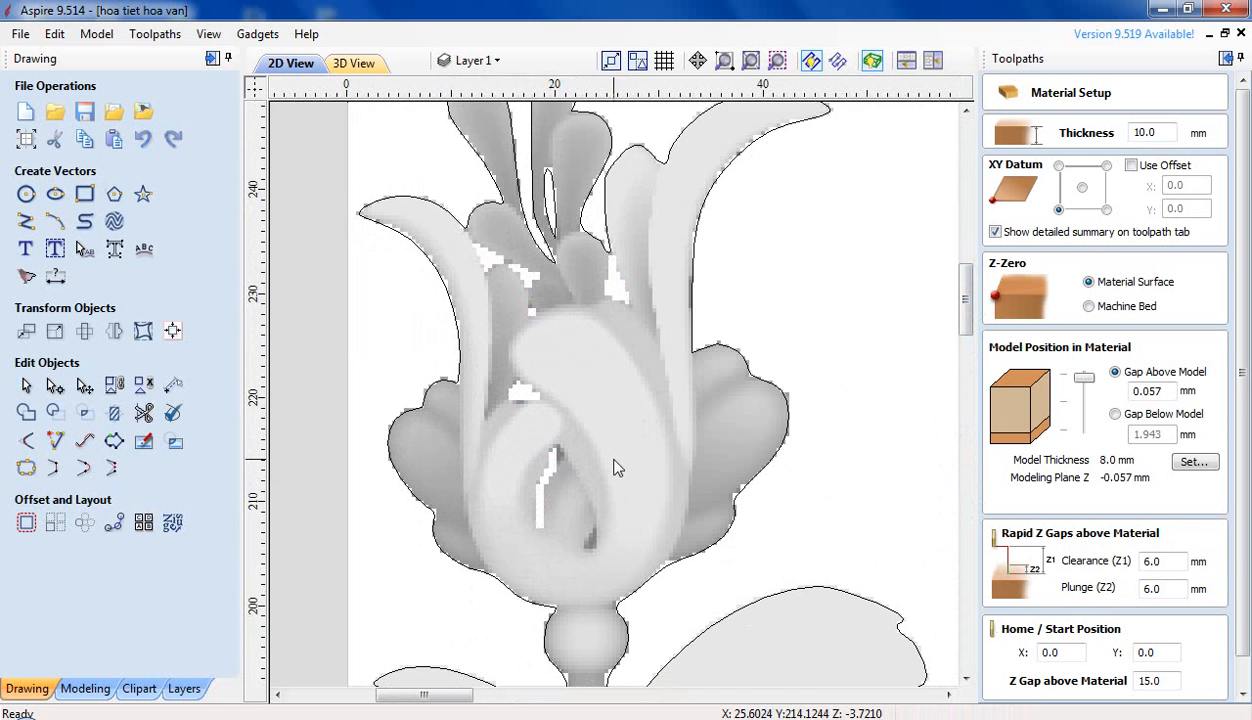
{"action": "scroll", "coordinate": [617, 467], "scroll_direction": "down", "scroll_amount": 5}
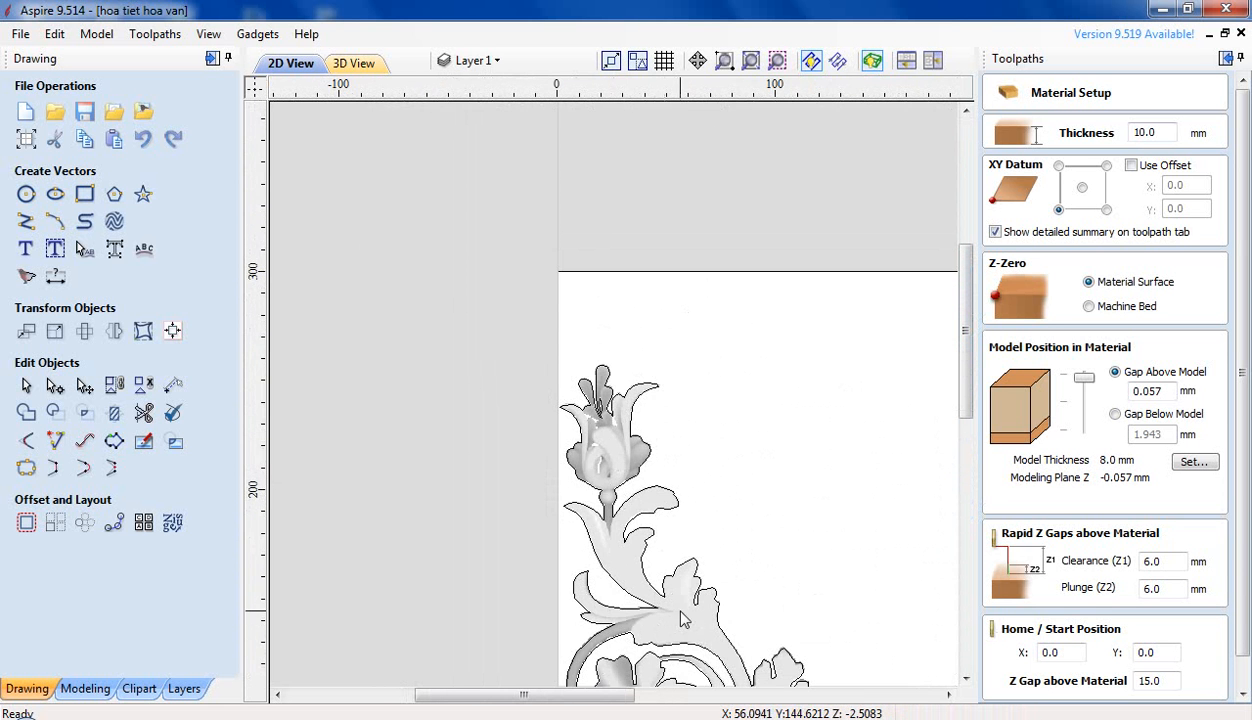
{"action": "scroll", "coordinate": [681, 620], "scroll_direction": "up", "scroll_amount": 6}
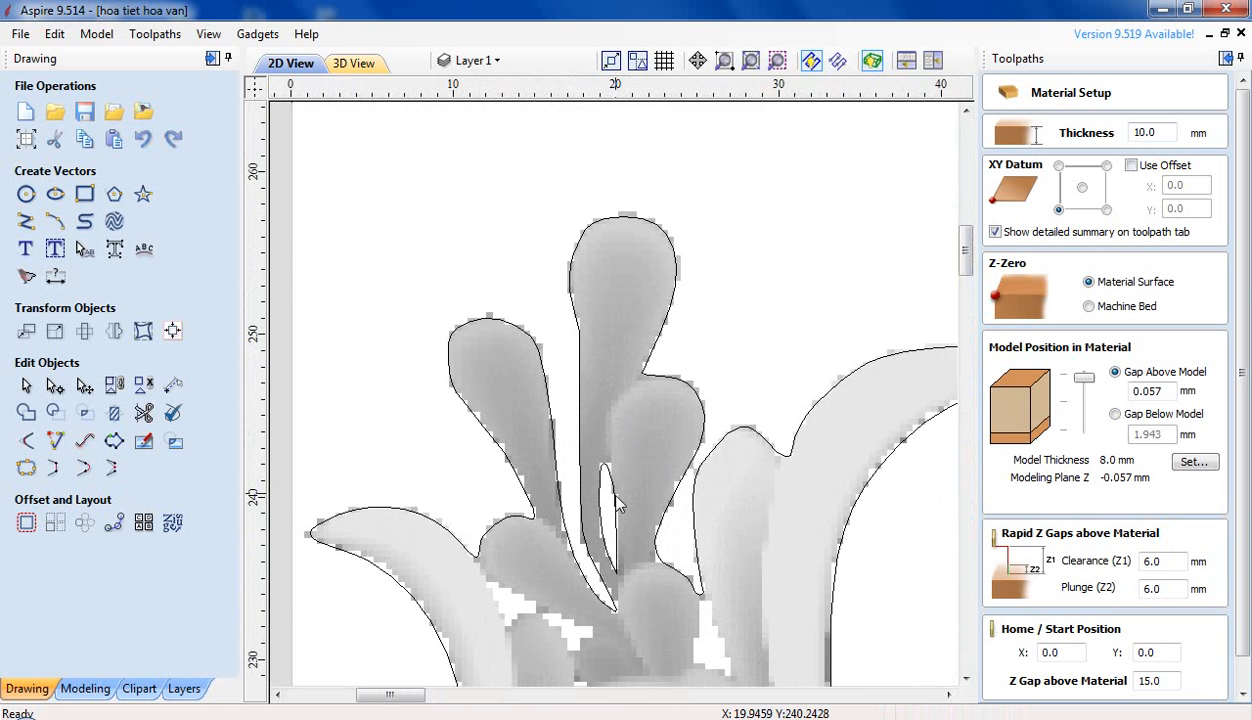
{"action": "scroll", "coordinate": [620, 490], "scroll_direction": "down", "scroll_amount": 6}
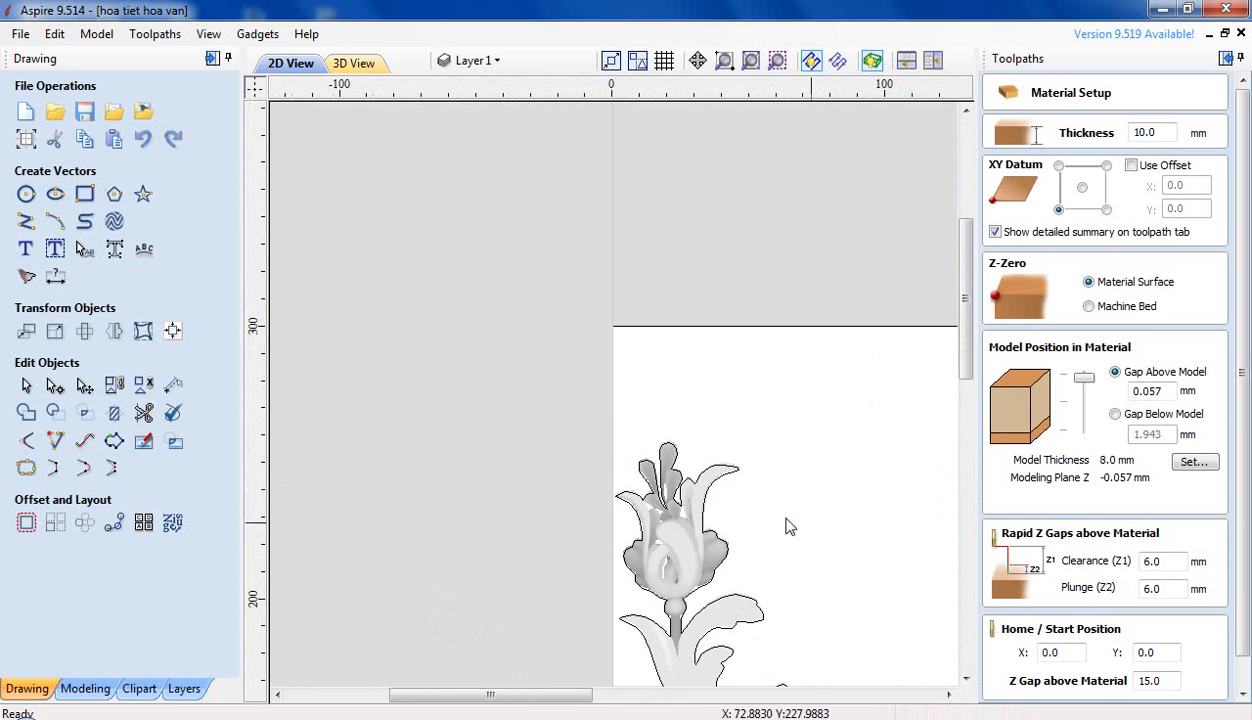
Step: Check the whole ornament in the 2D view for leftover inner outlines
{"action": "left_click_drag", "start_coordinate": [967, 330], "coordinate": [967, 438]}
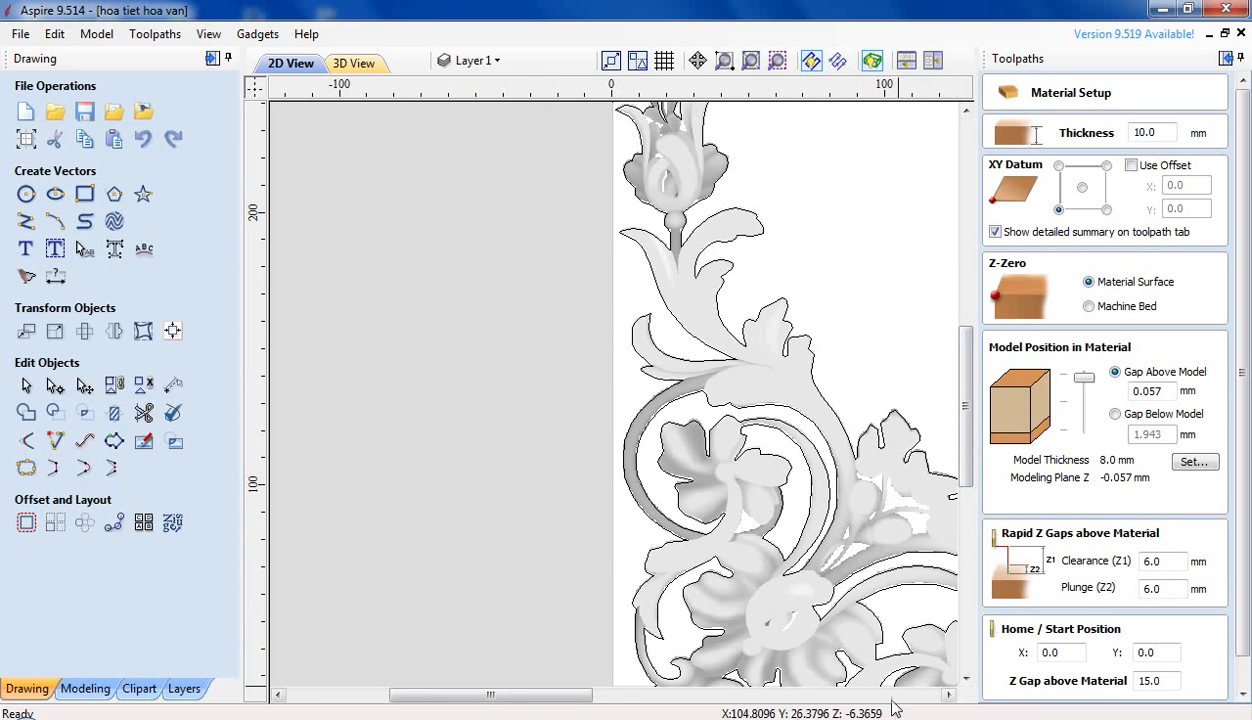
{"action": "left_click_drag", "start_coordinate": [585, 694], "coordinate": [655, 694]}
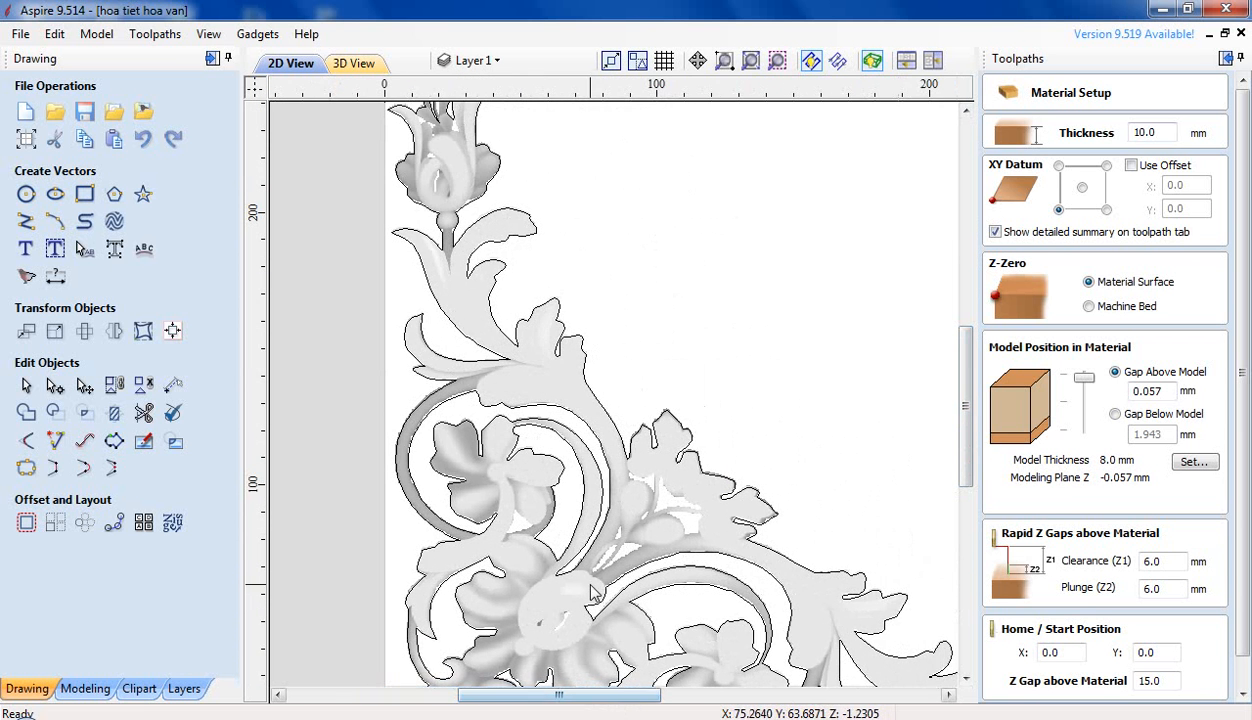
{"action": "left_click_drag", "start_coordinate": [965, 433], "coordinate": [967, 482]}
{"action": "scroll", "coordinate": [720, 482], "scroll_direction": "down", "scroll_amount": 2}
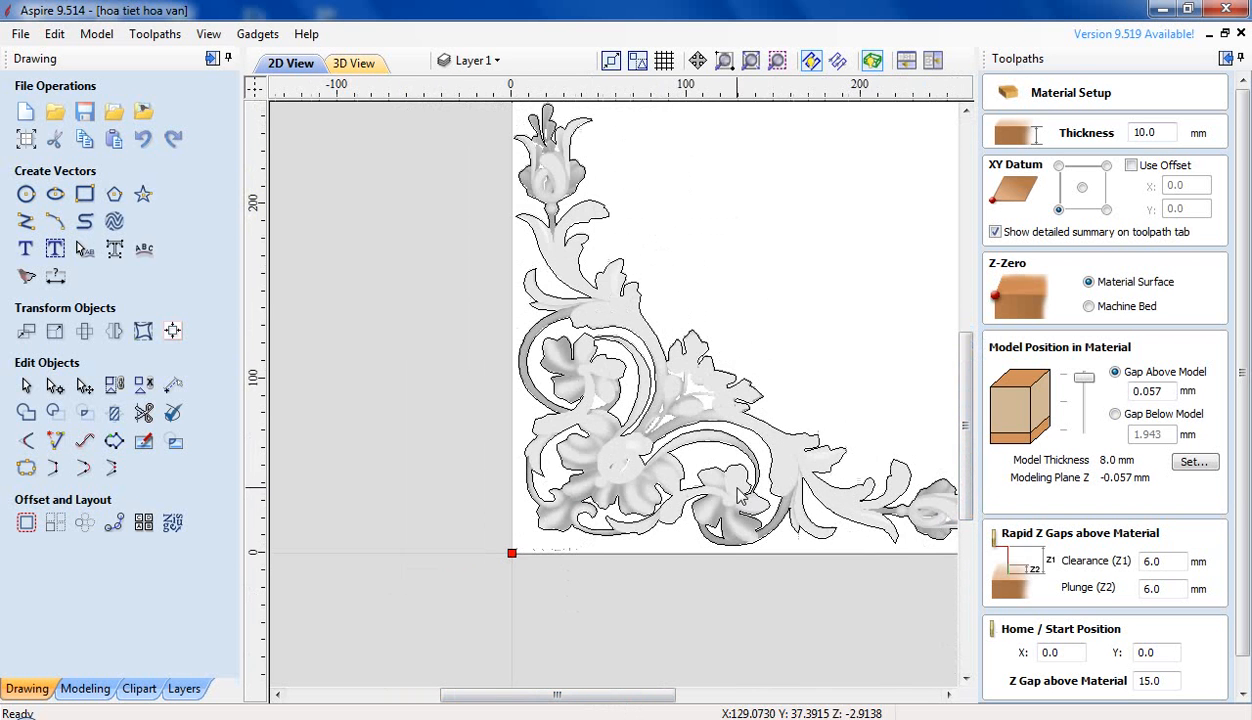
{"action": "left_click", "coordinate": [947, 694]}
{"action": "left_click", "coordinate": [947, 694]}
{"action": "left_click", "coordinate": [947, 694]}
{"action": "left_click", "coordinate": [947, 694]}
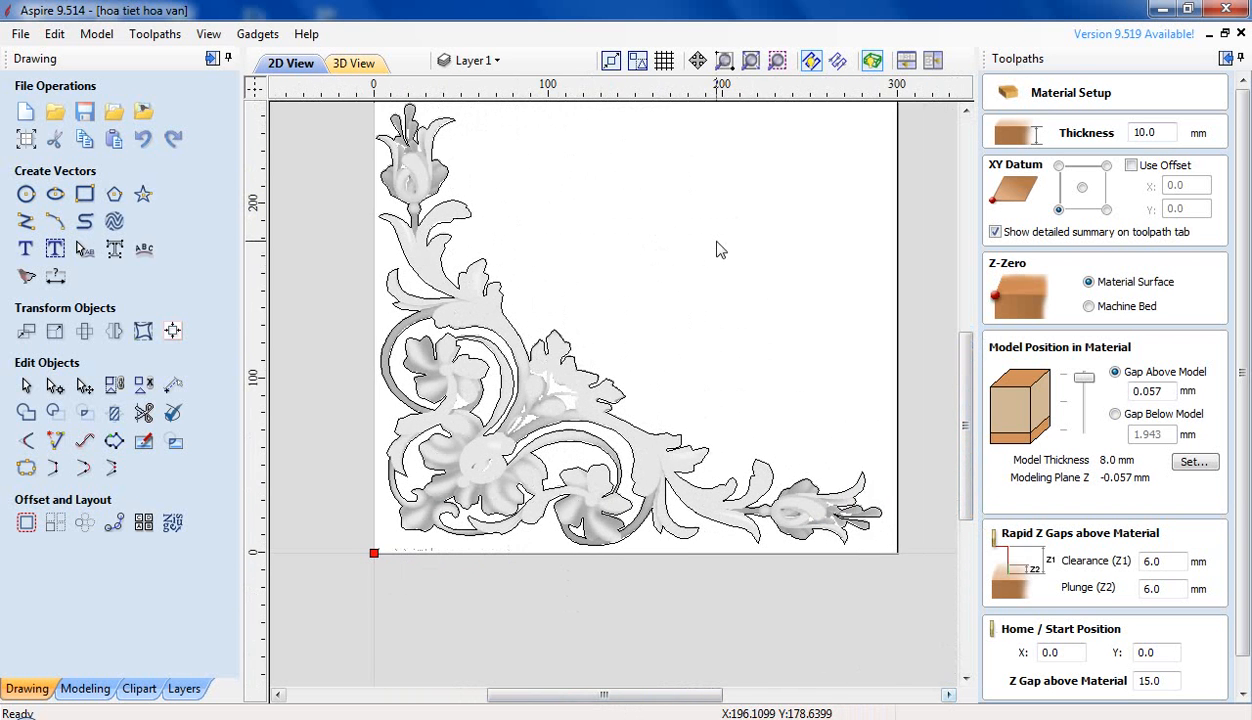
{"action": "scroll", "coordinate": [717, 243], "scroll_direction": "down", "scroll_amount": 1}
{"action": "scroll", "coordinate": [838, 205], "scroll_direction": "up", "scroll_amount": 1}
{"action": "scroll", "coordinate": [696, 224], "scroll_direction": "down", "scroll_amount": 1}
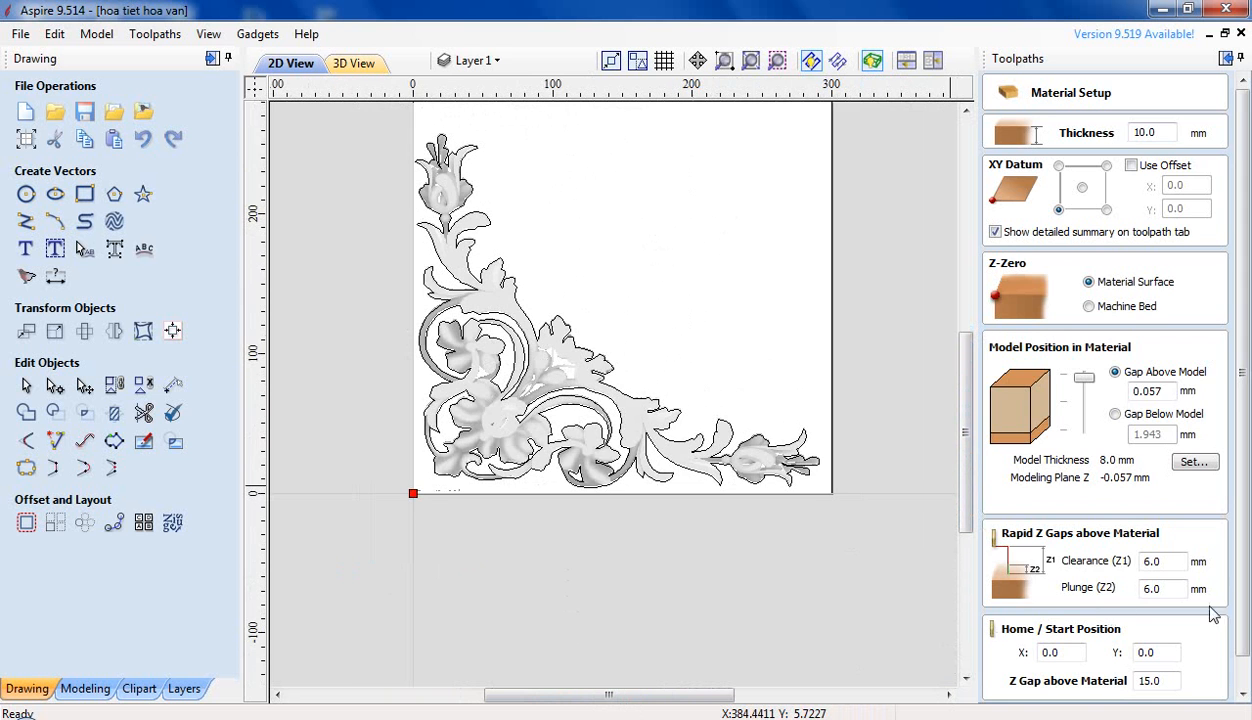
Step: Save the ornament job file with its cleaned-up vectors
{"action": "scroll", "coordinate": [1245, 610], "scroll_direction": "down", "scroll_amount": 1}
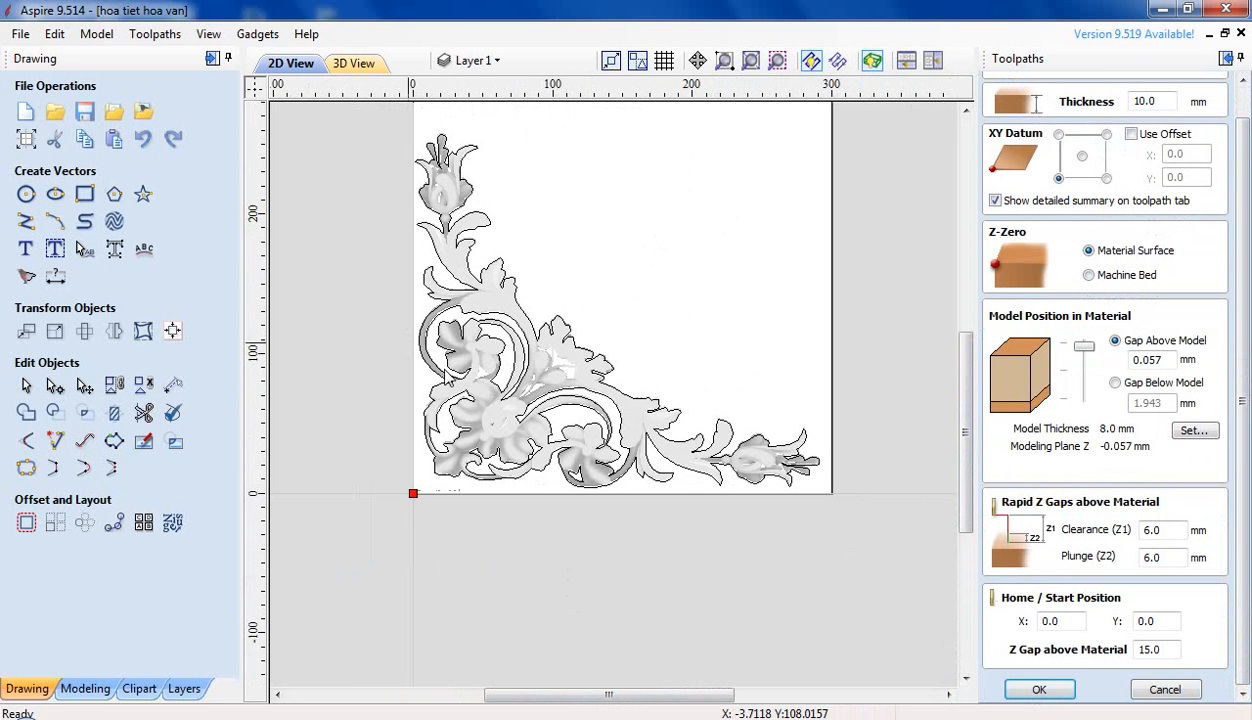
{"action": "left_click", "coordinate": [84, 111]}
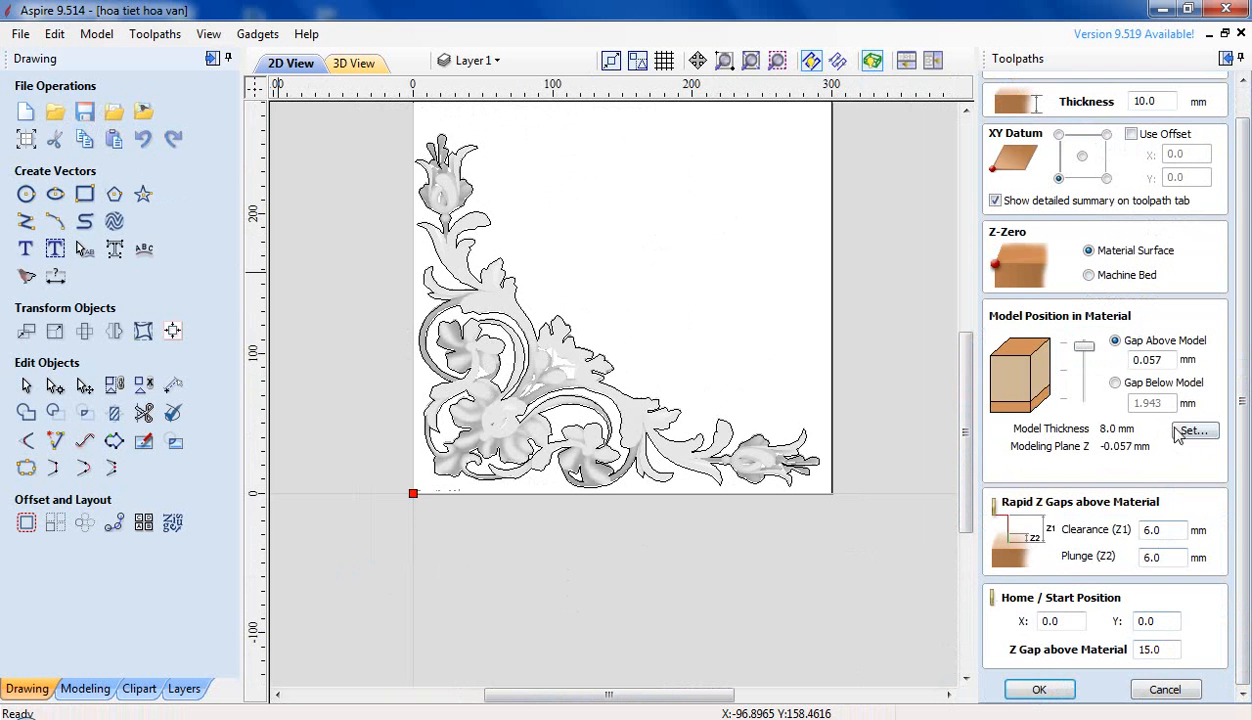
Step: Confirm the material setup and calculate a 3D finish toolpath with the 30-degree tapered ball nose tool, using its 0.25 mm stepover
{"action": "left_click", "coordinate": [1039, 689]}
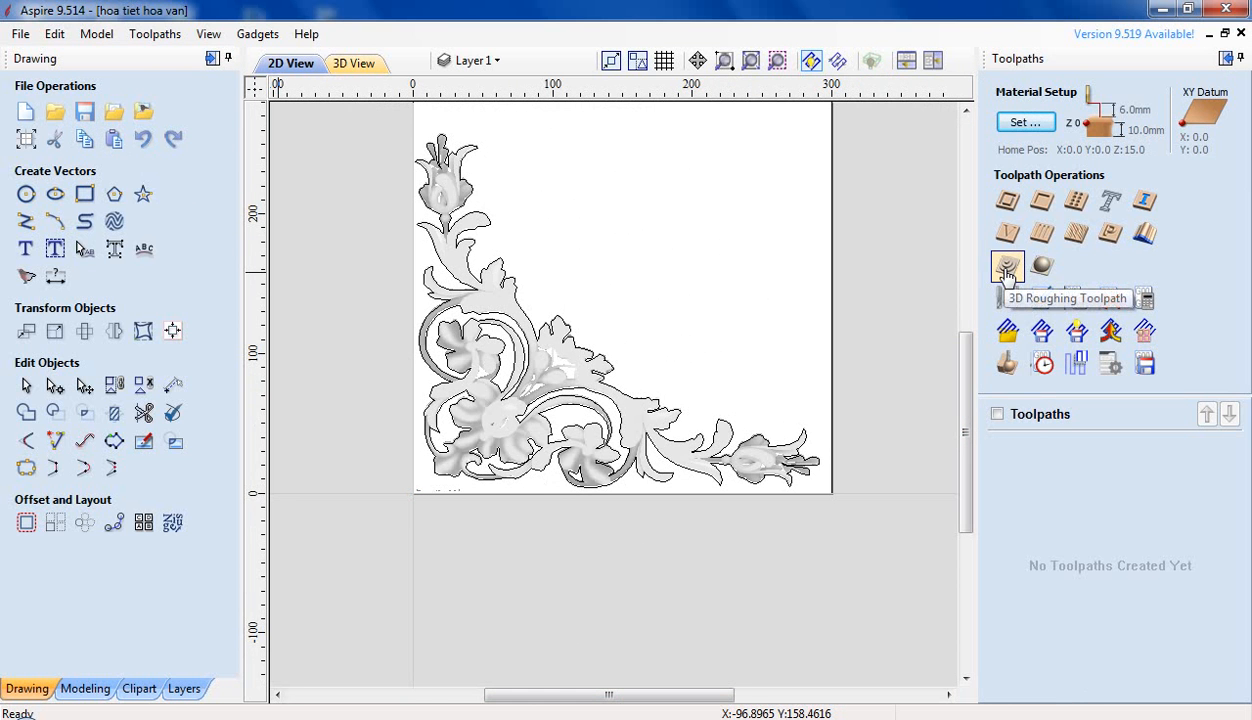
{"action": "left_click", "coordinate": [1042, 268]}
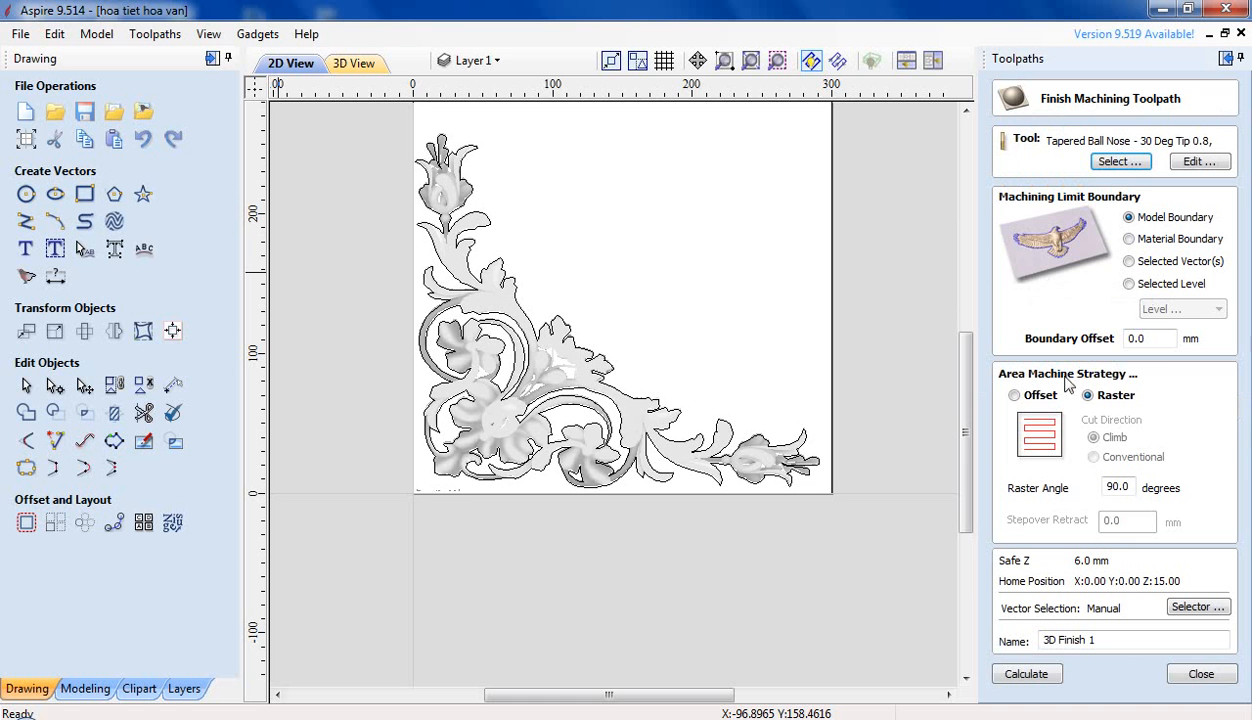
{"action": "left_click", "coordinate": [1118, 162]}
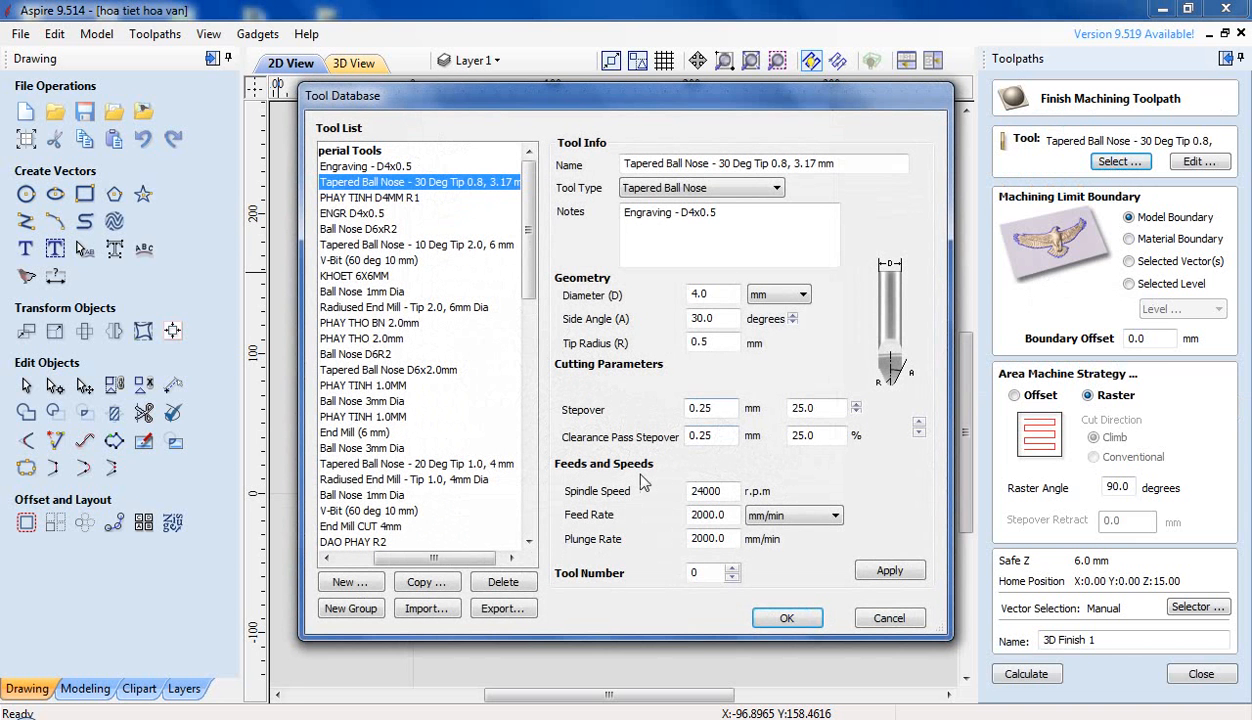
{"action": "left_click", "coordinate": [716, 296]}
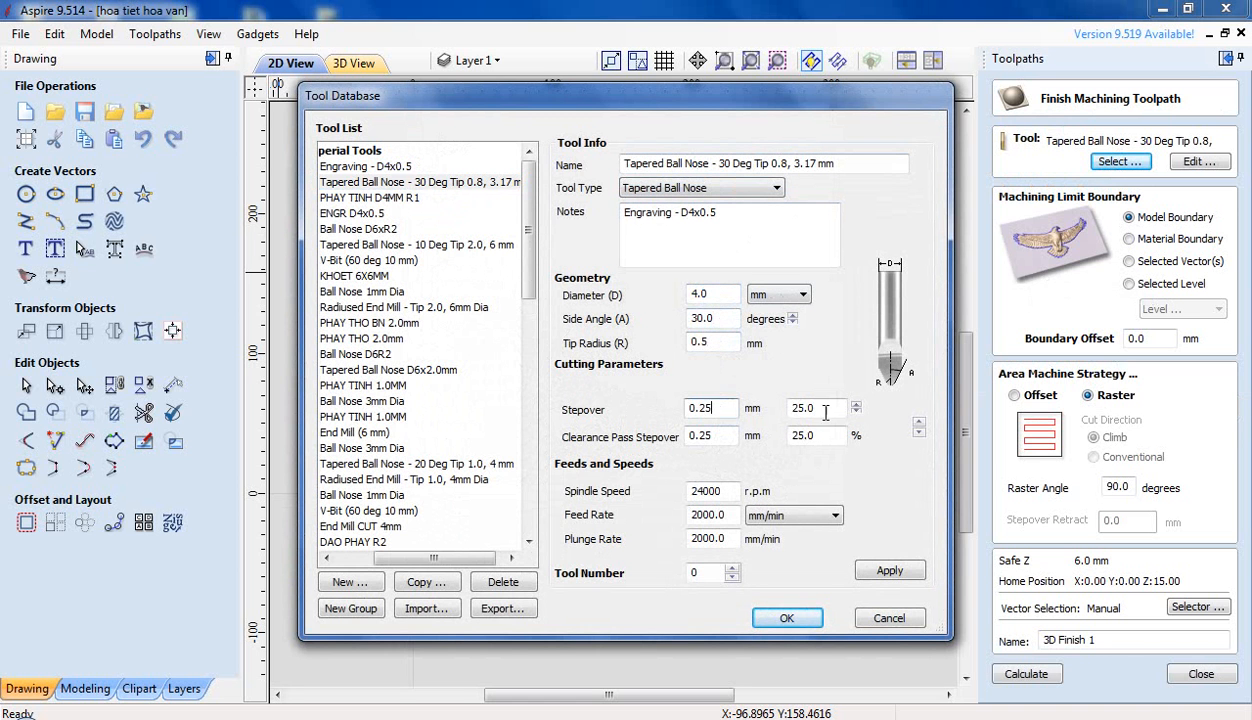
{"action": "left_click", "coordinate": [889, 571]}
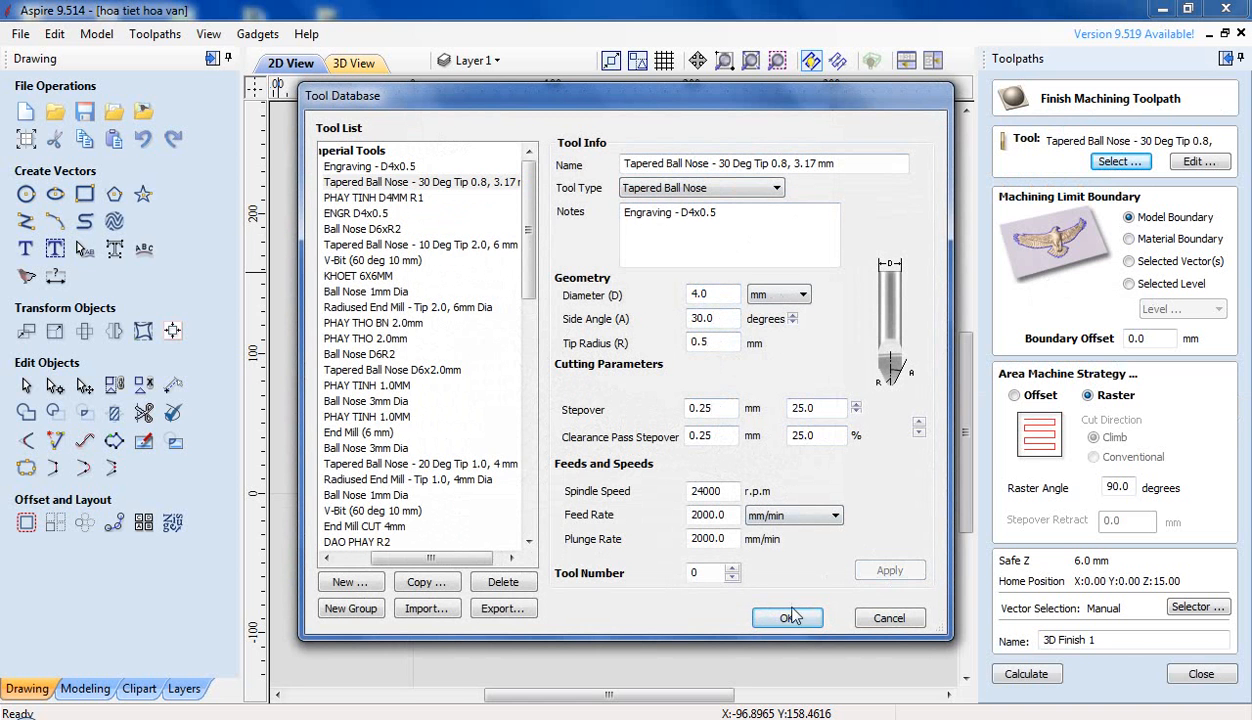
{"action": "left_click", "coordinate": [788, 619]}
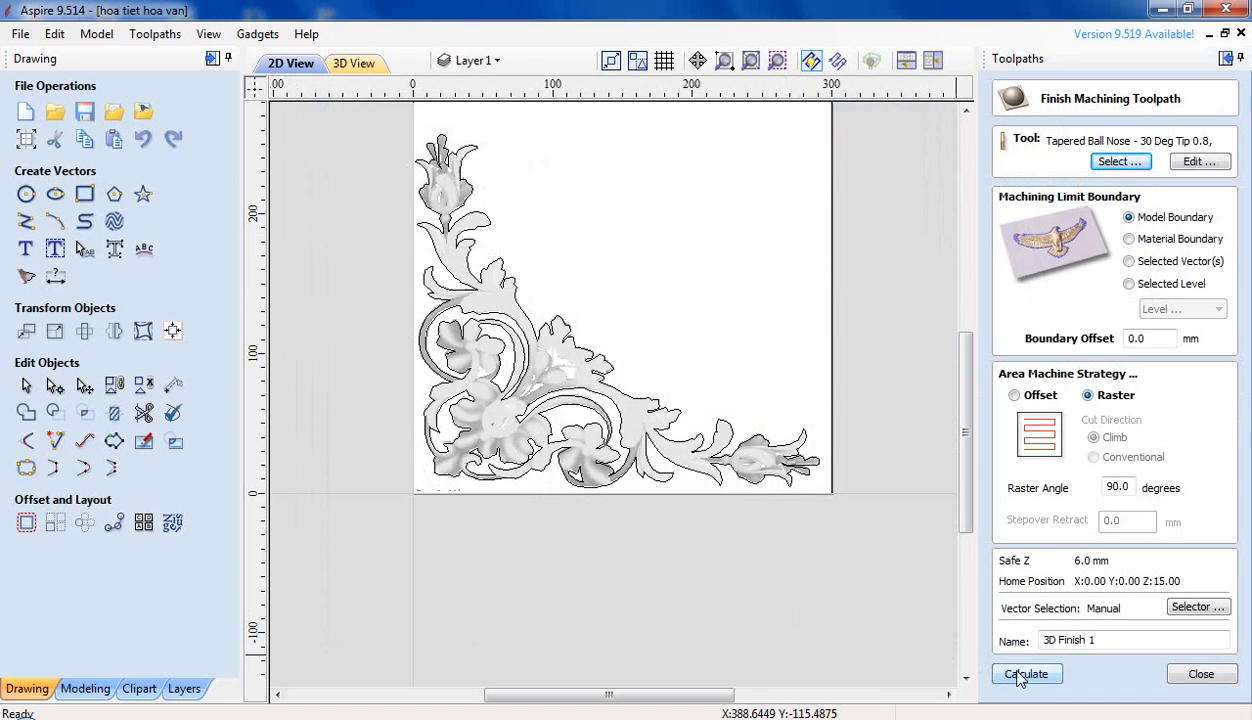
{"action": "left_click", "coordinate": [1022, 675]}
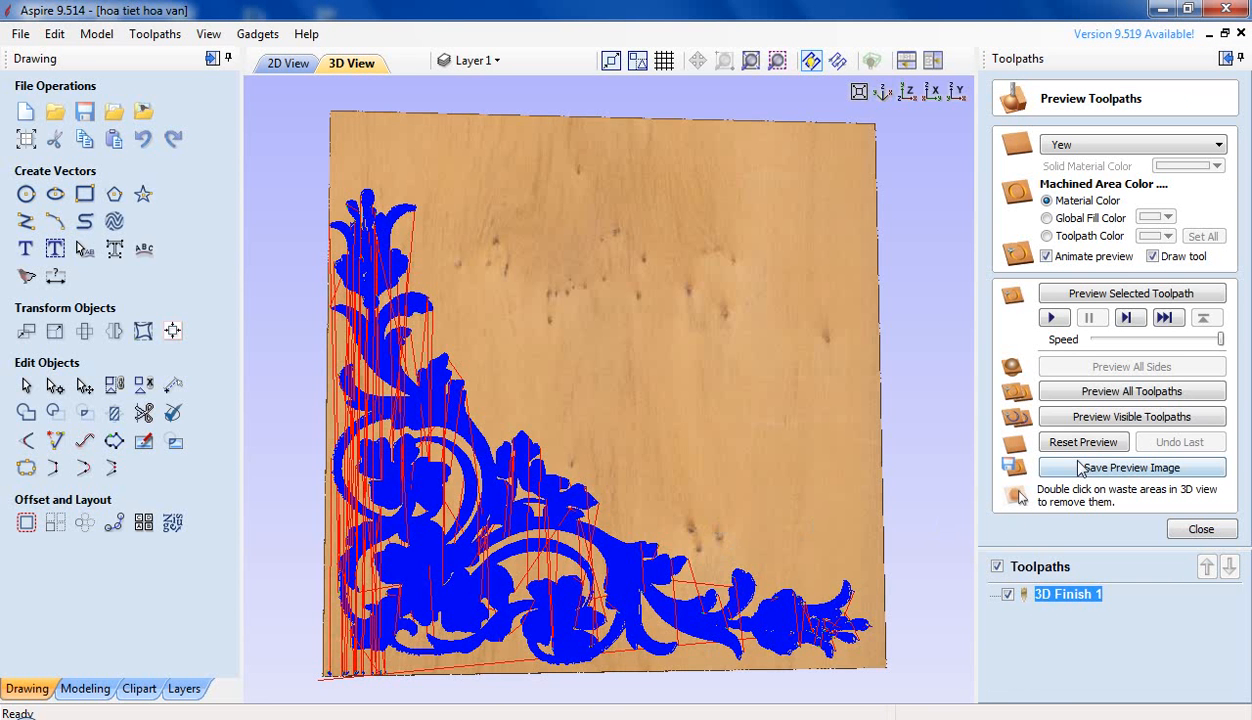
Step: Reset the preview, simulate the finish toolpath and inspect the carved ornament up close and from different angles
{"action": "left_click", "coordinate": [1074, 446]}
{"action": "left_click", "coordinate": [1052, 318]}
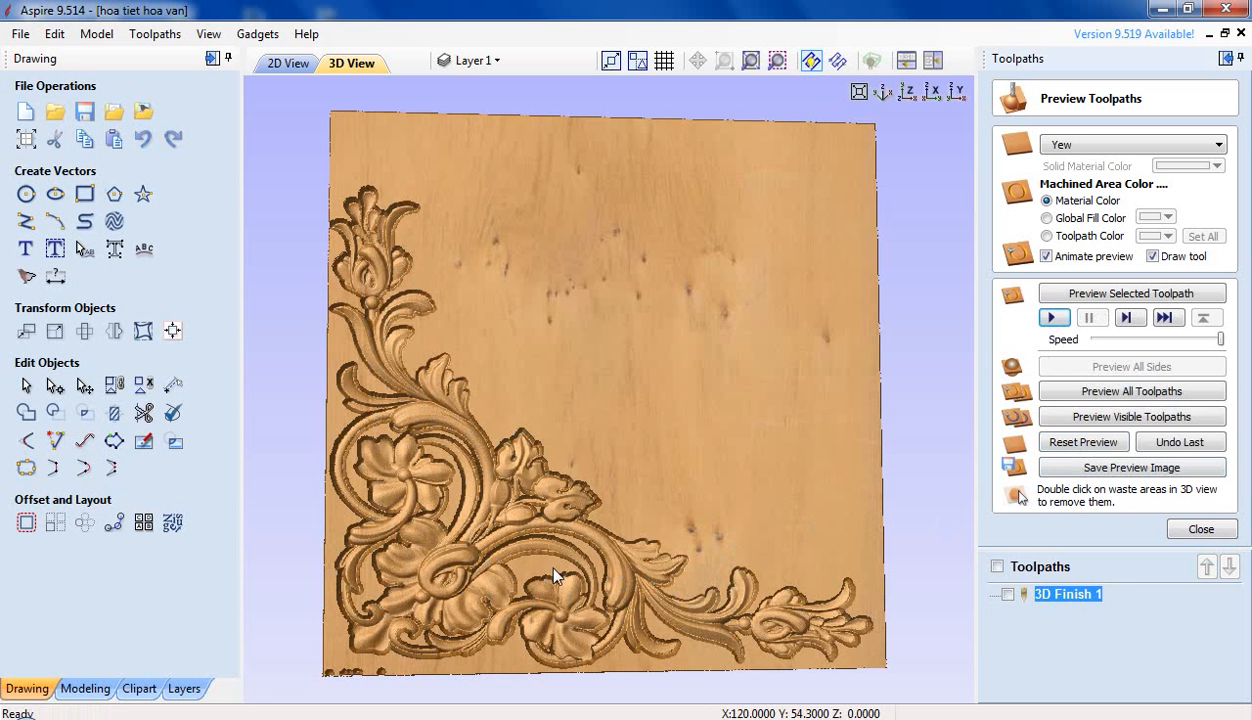
{"action": "scroll", "coordinate": [537, 593], "scroll_direction": "up", "scroll_amount": 3}
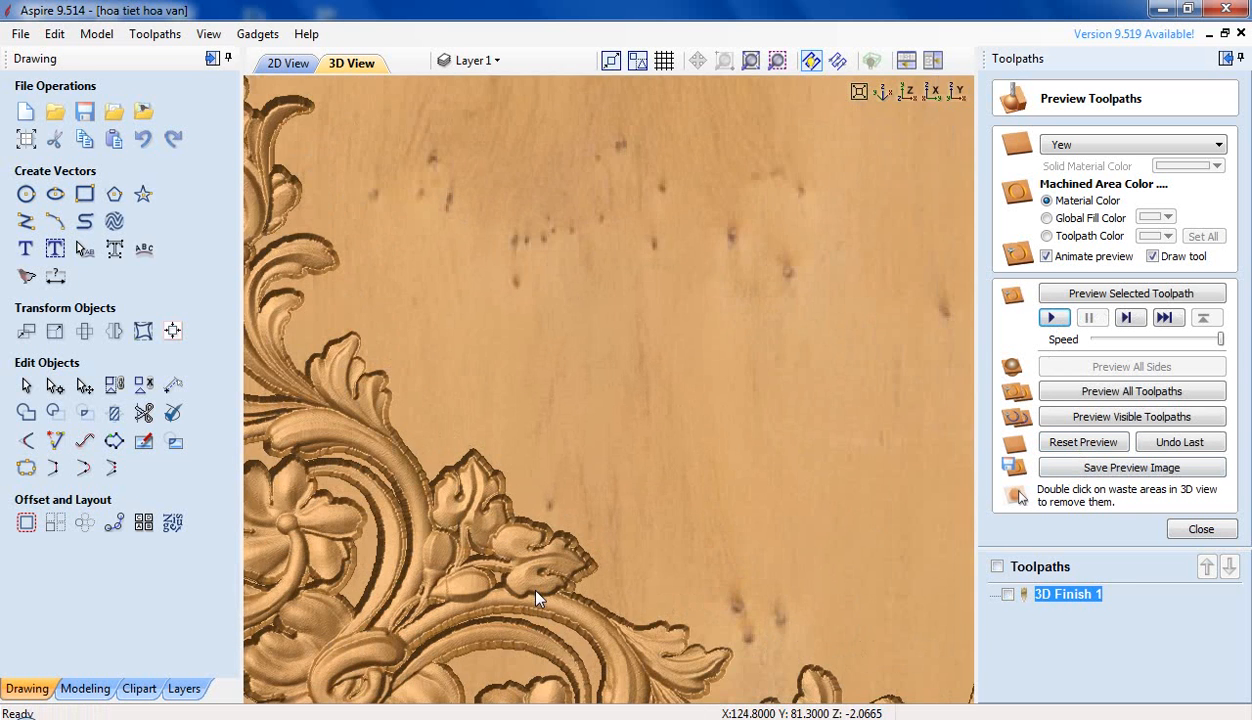
{"action": "scroll", "coordinate": [537, 593], "scroll_direction": "down", "scroll_amount": 5}
{"action": "left_click_drag", "start_coordinate": [510, 614], "coordinate": [575, 516]}
{"action": "scroll", "coordinate": [520, 580], "scroll_direction": "up", "scroll_amount": 5}
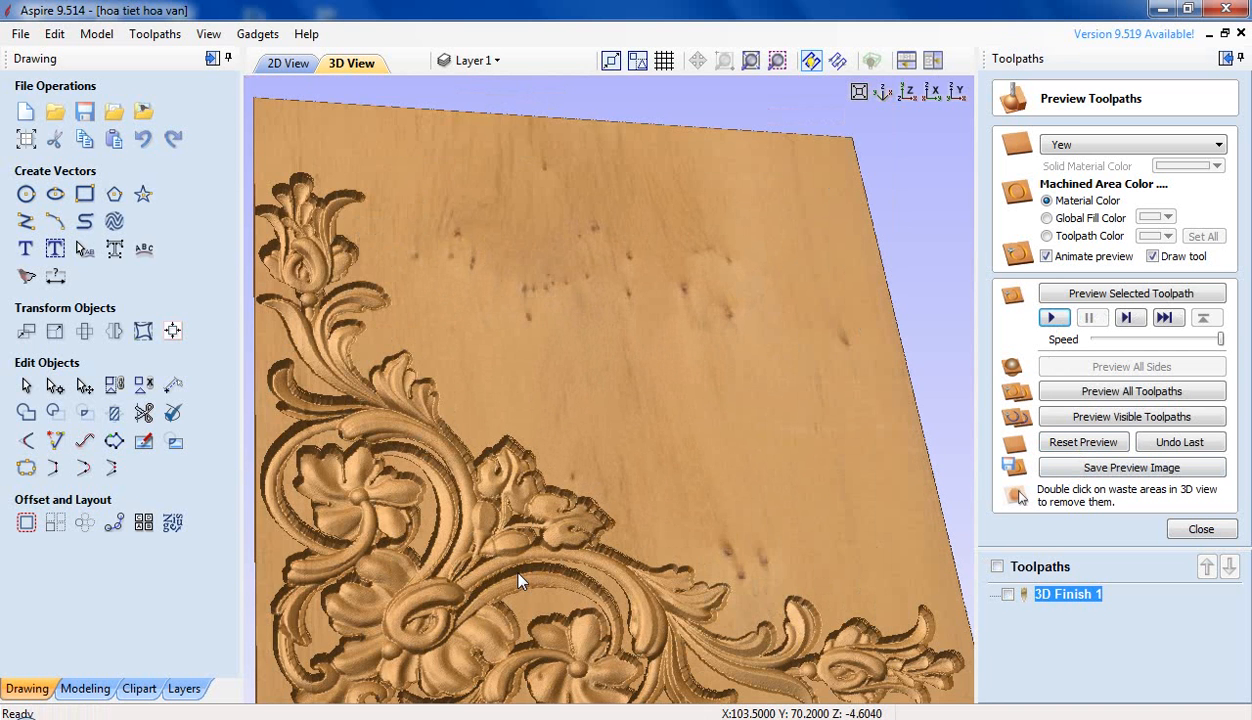
{"action": "scroll", "coordinate": [507, 560], "scroll_direction": "down", "scroll_amount": 5}
{"action": "left_click_drag", "start_coordinate": [528, 550], "coordinate": [563, 593]}
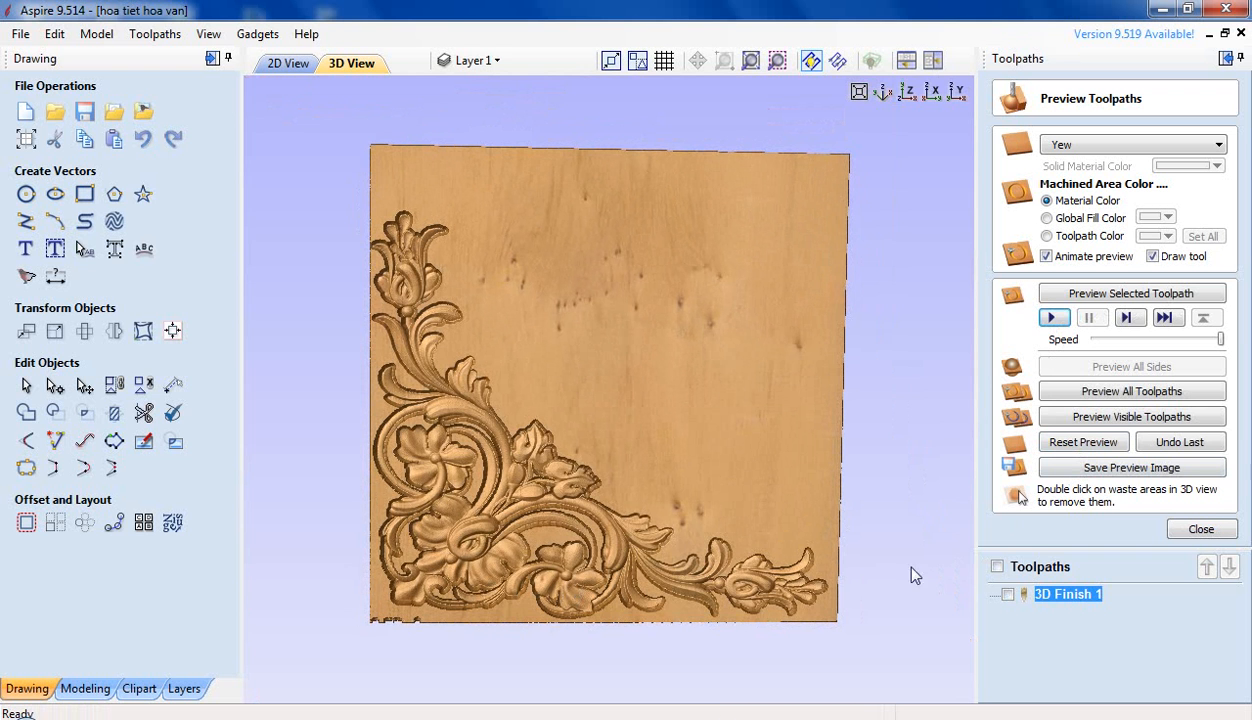
Step: Rename the finish toolpath as "PHAY TINH D4X0.5mm"
{"action": "right_click", "coordinate": [1052, 598]}
{"action": "left_click", "coordinate": [1107, 481]}
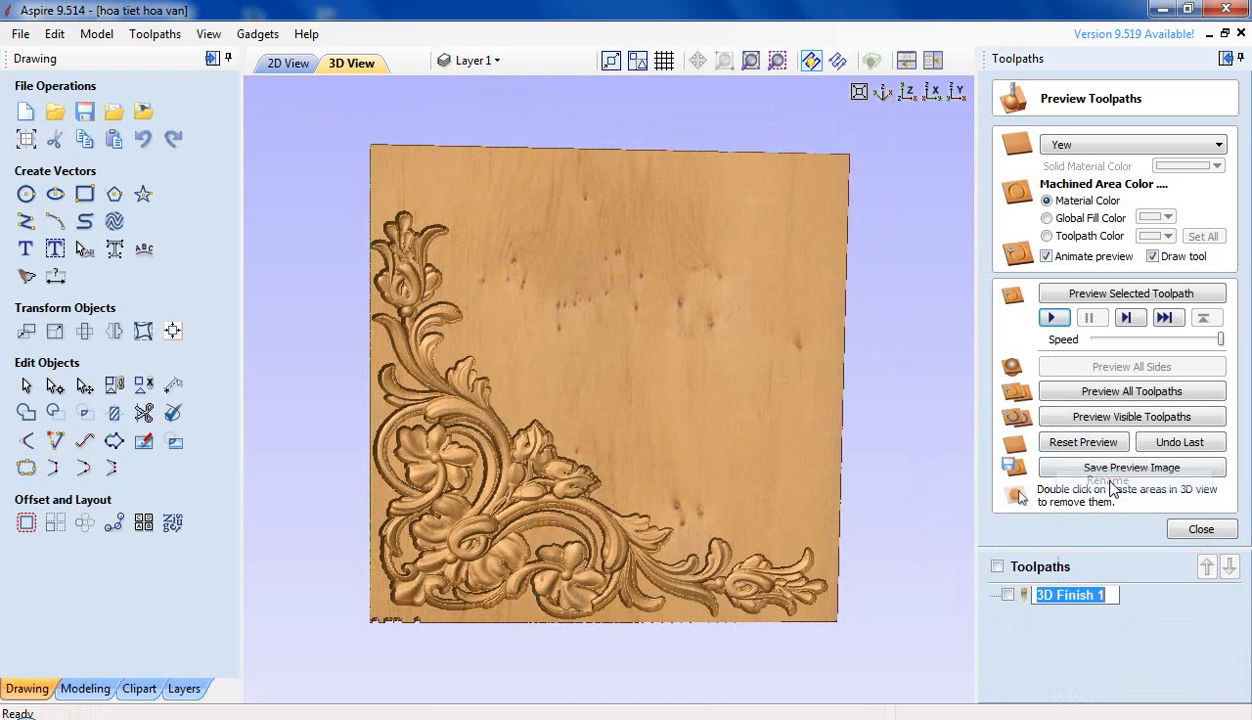
{"action": "type", "text": "PHAY T"}
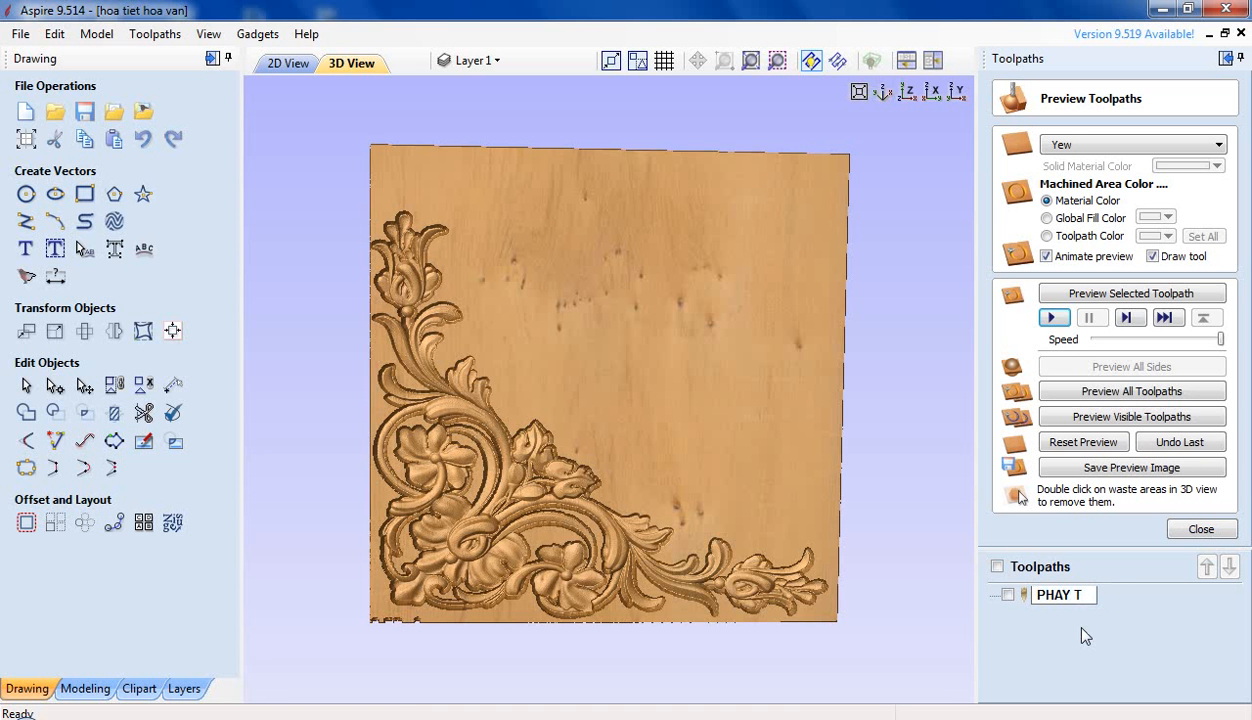
{"action": "type", "text": "INH D4X"}
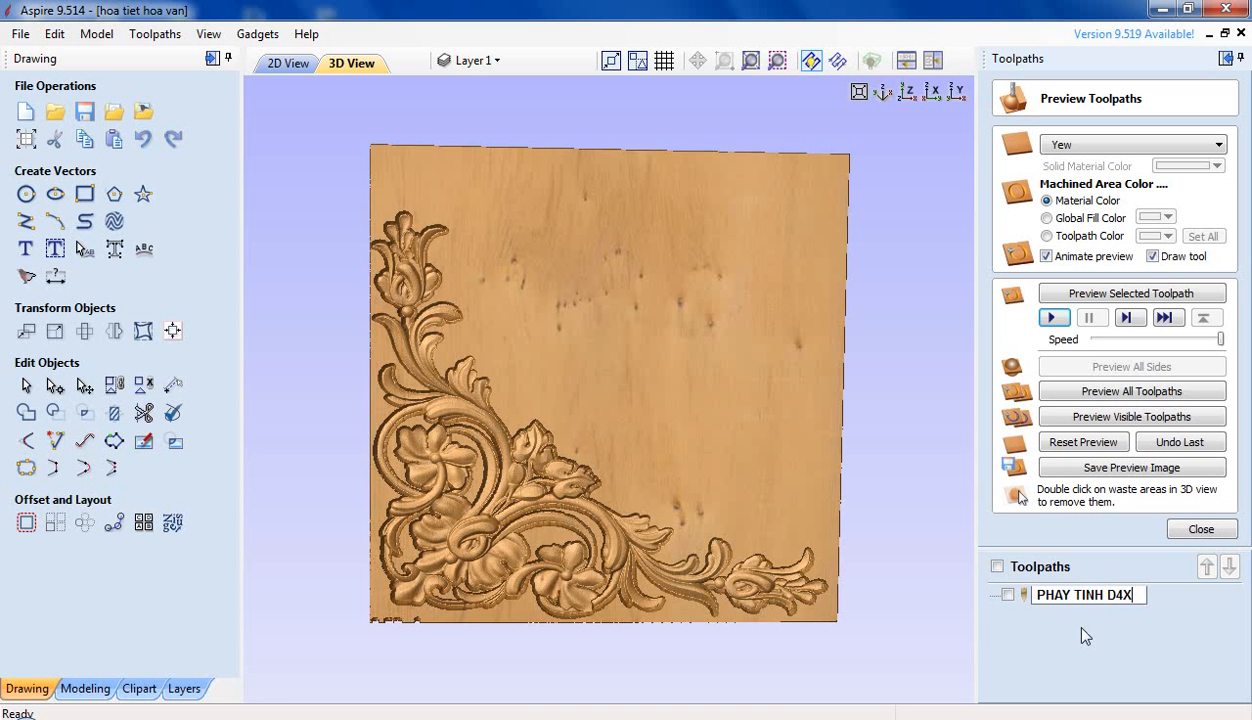
{"action": "type", "text": "0.5mm"}
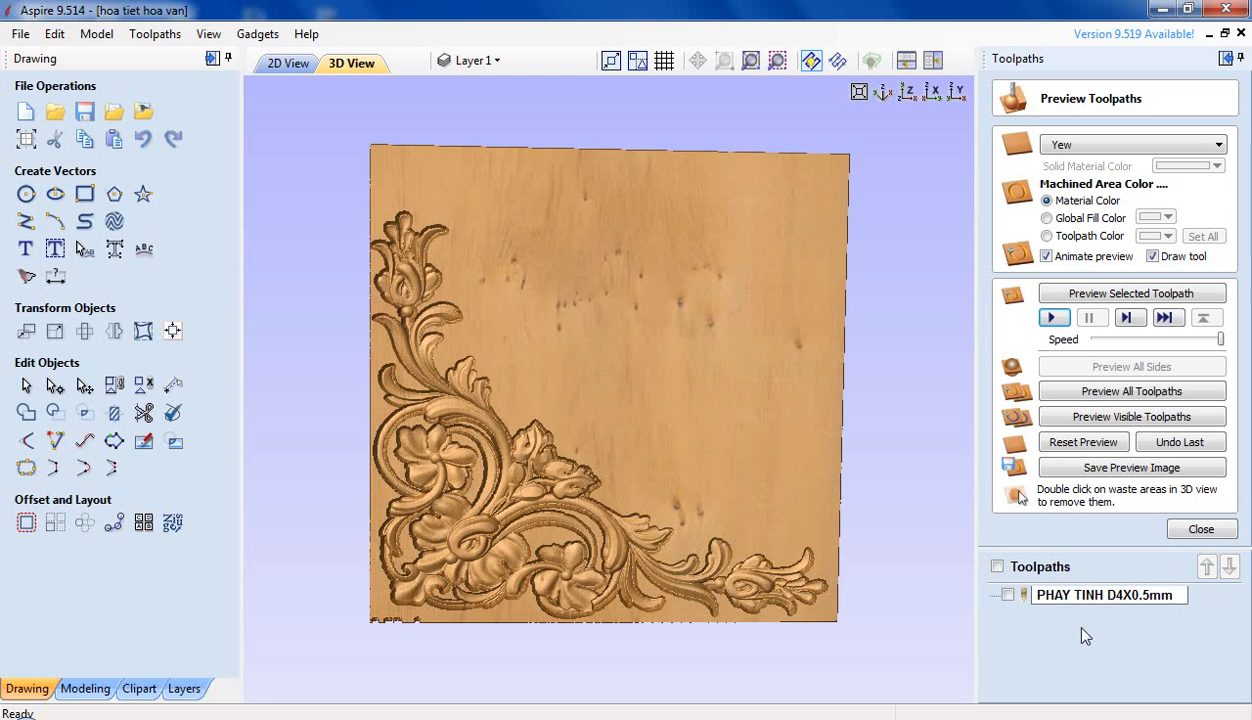
{"action": "key", "text": "Return"}
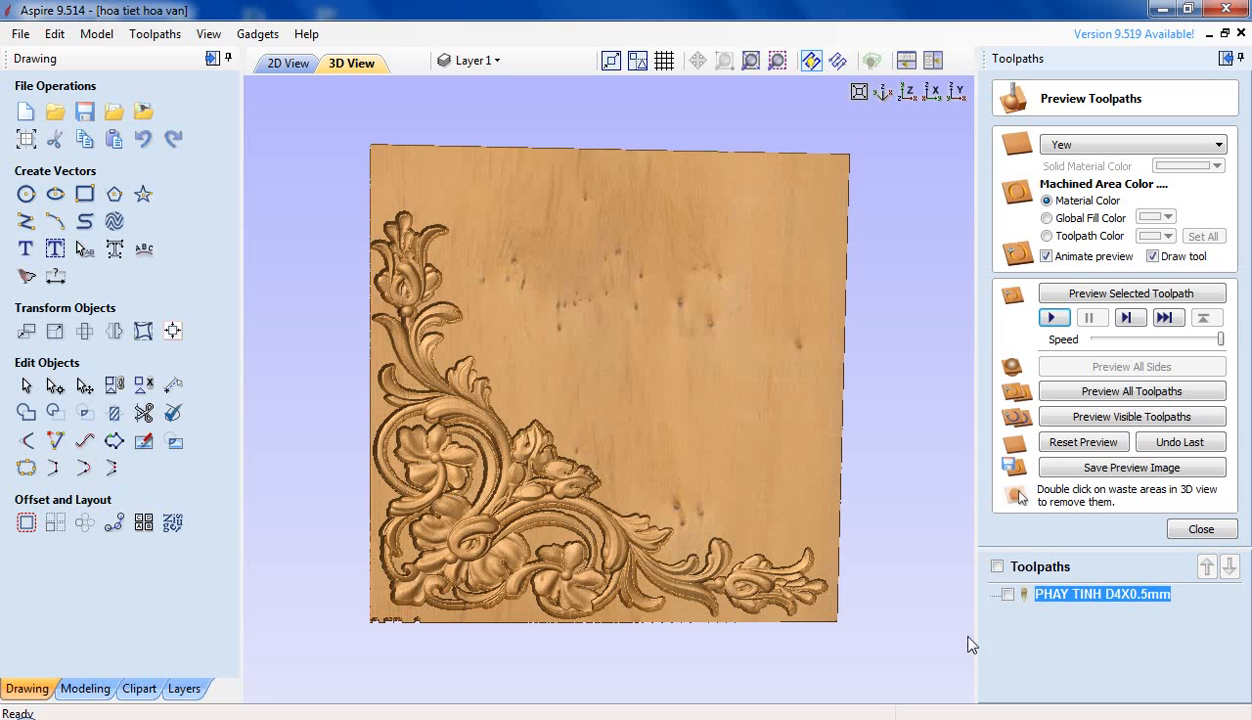
Step: Start a 2D profile toolpath with a cut depth of 10 mm and the End Mill CUT 4mm tool
{"action": "left_click", "coordinate": [1200, 529]}
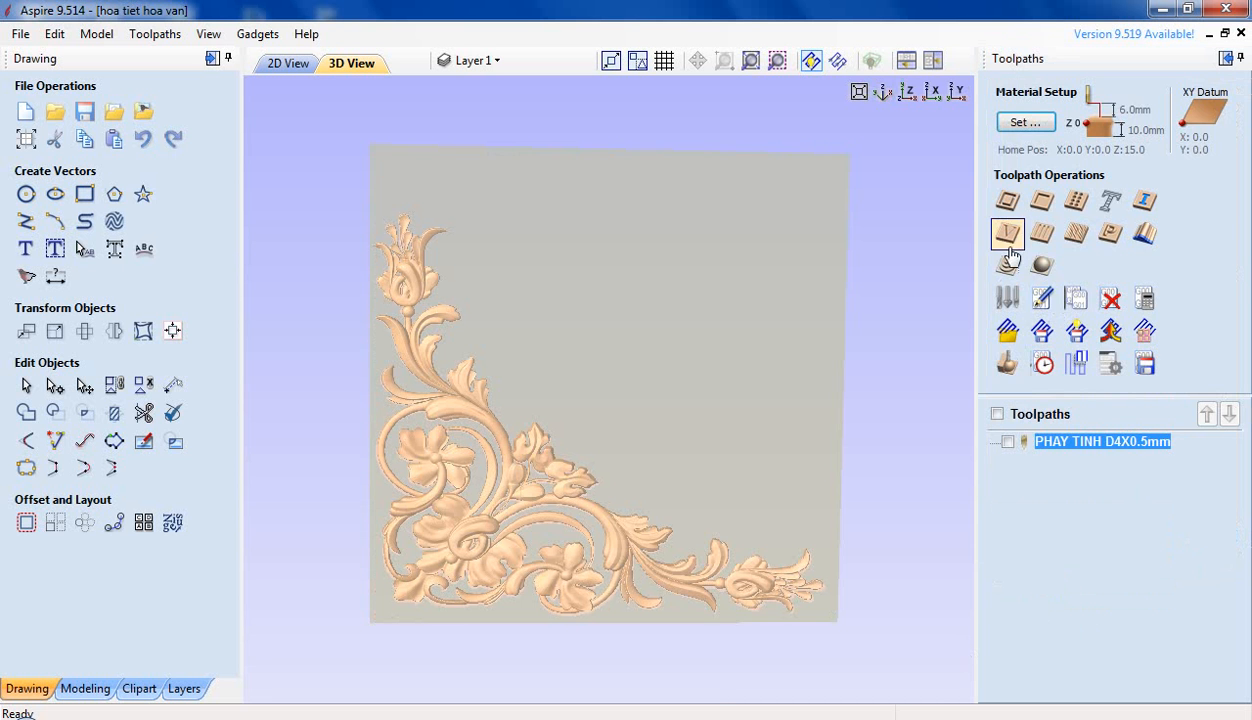
{"action": "left_click", "coordinate": [1003, 201]}
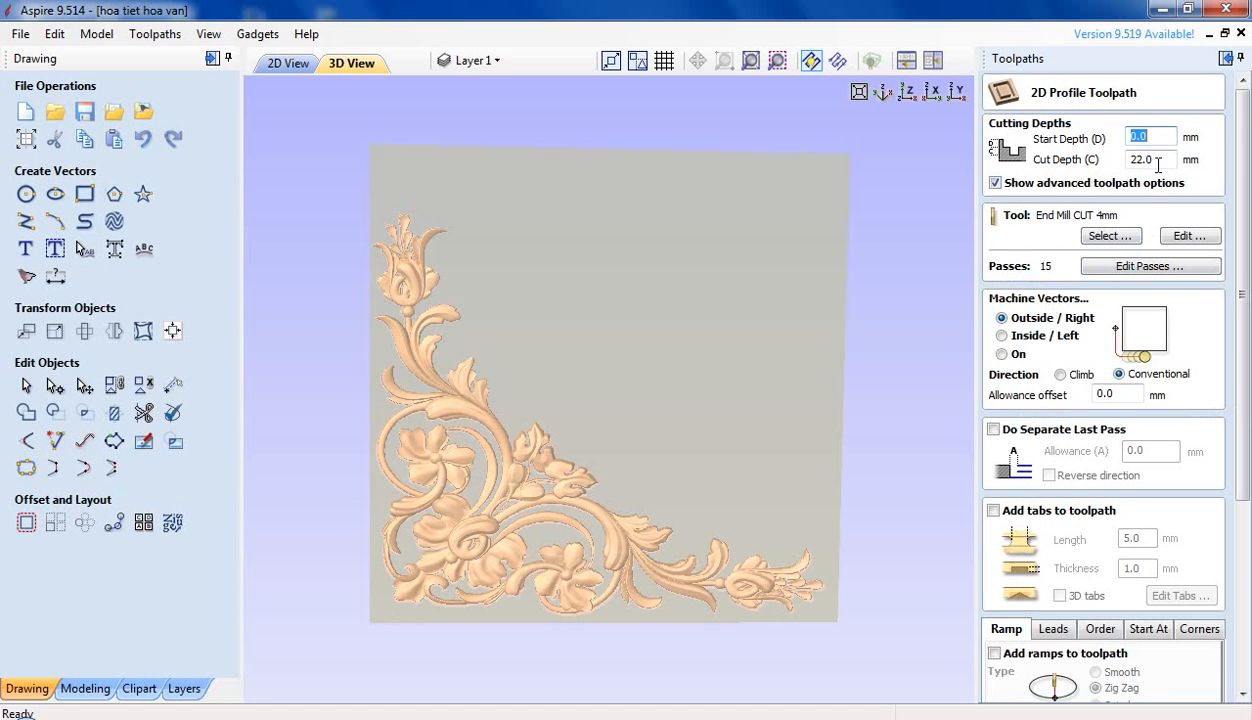
{"action": "key", "text": "Tab"}
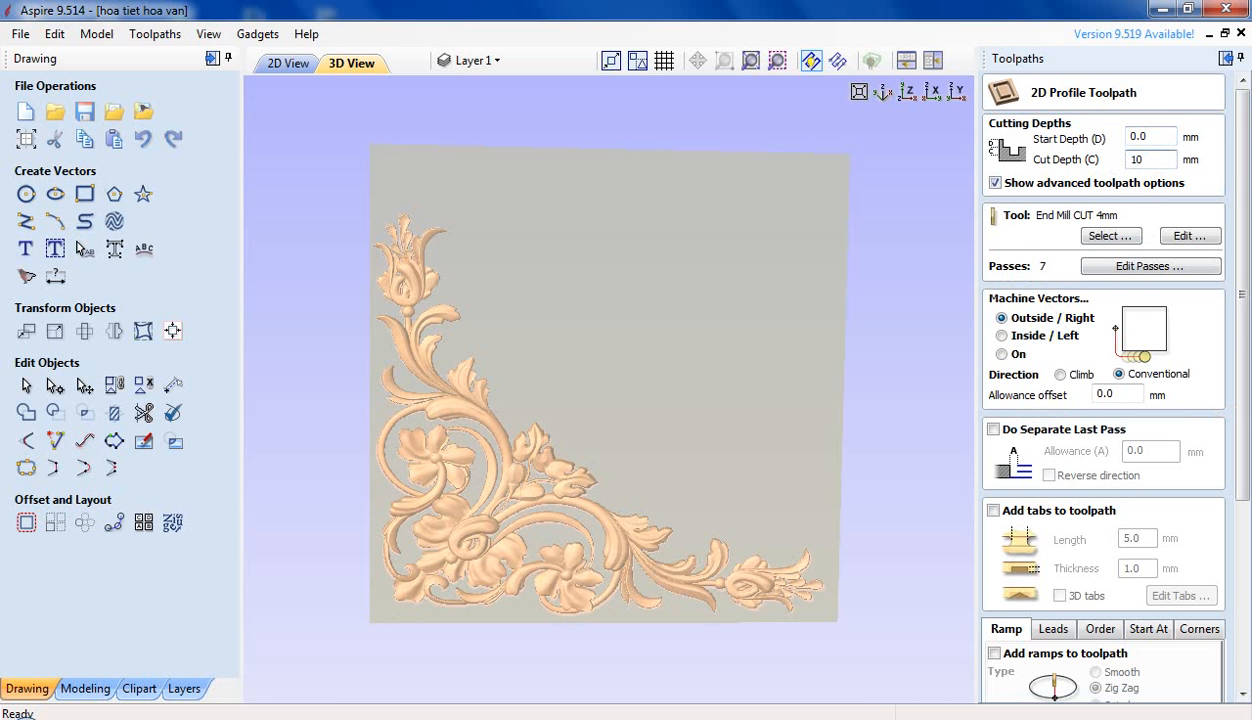
{"action": "left_click", "coordinate": [1128, 240]}
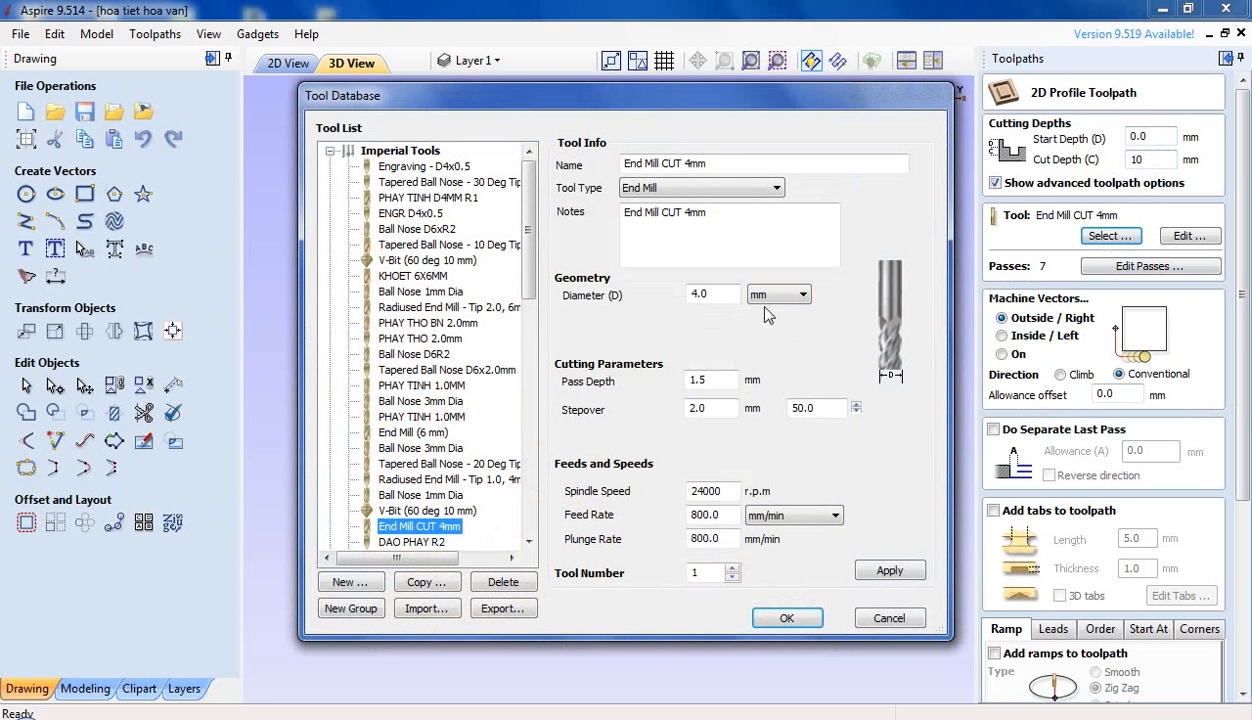
{"action": "left_click", "coordinate": [890, 571]}
{"action": "left_click", "coordinate": [789, 618]}
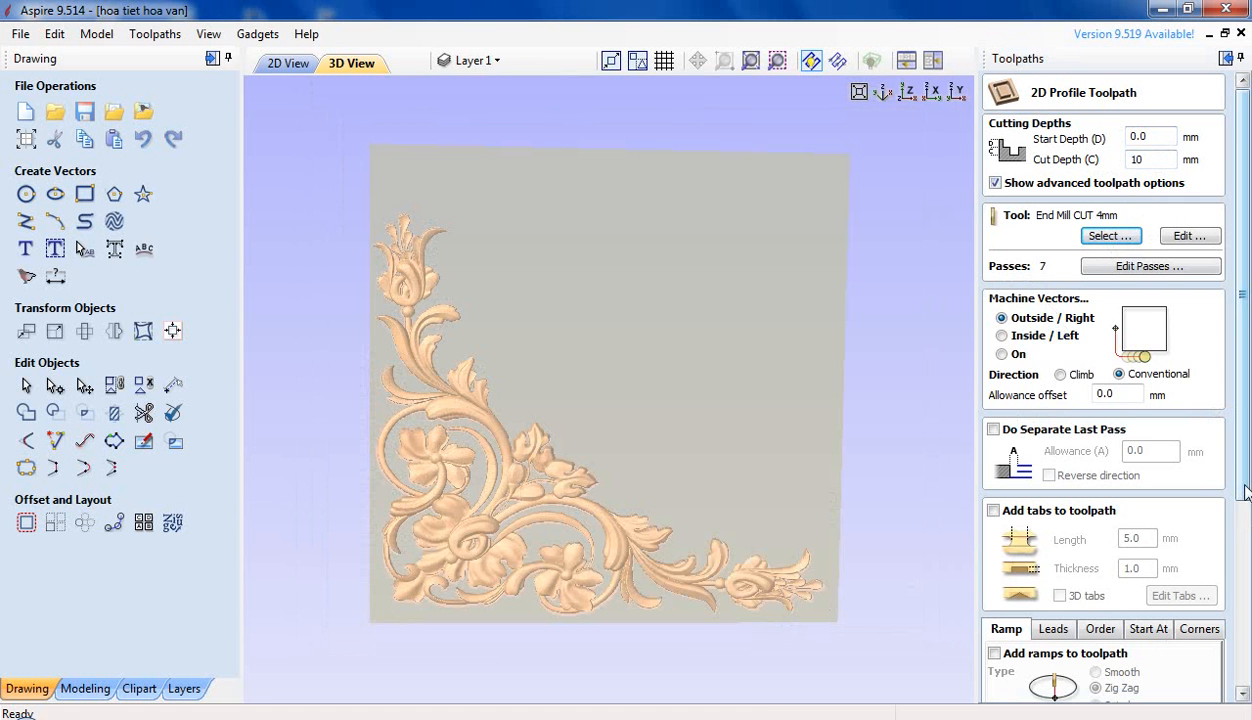
Step: Enable tabs on the profile toolpath and open tab editing with the ornament's outer outline selected in the 2D view
{"action": "scroll", "coordinate": [1165, 540], "scroll_direction": "down", "scroll_amount": 3}
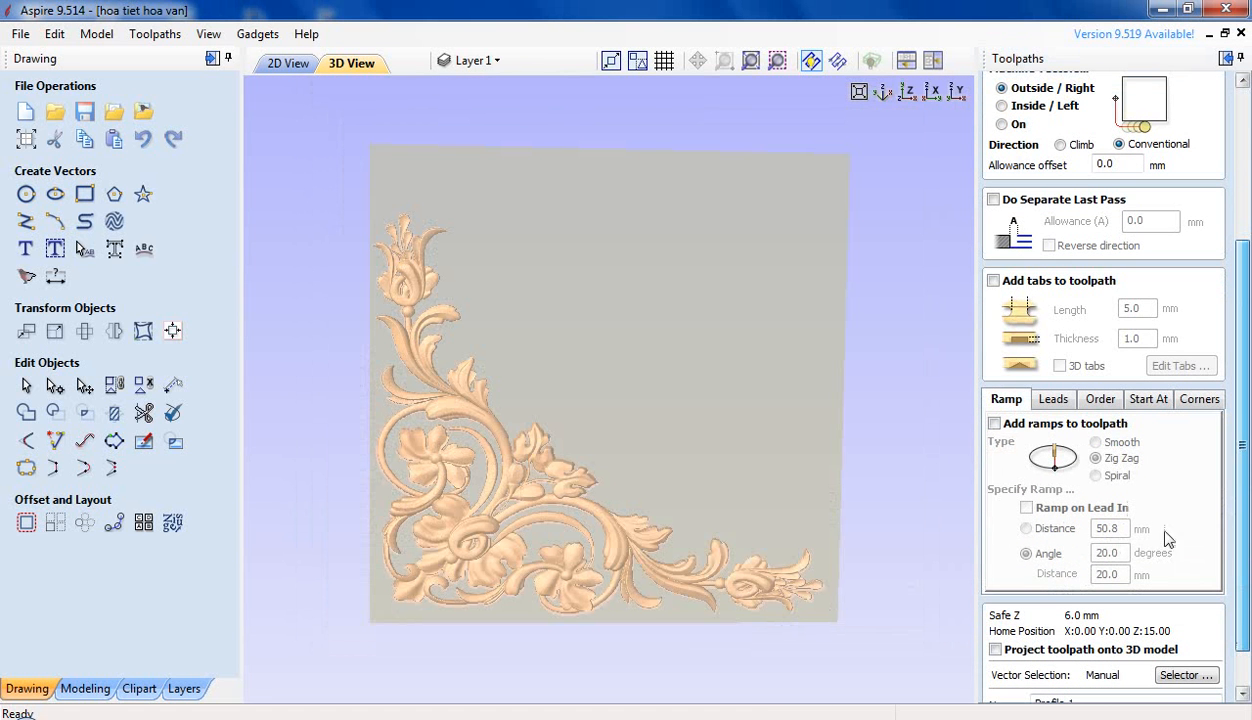
{"action": "left_click", "coordinate": [993, 280]}
{"action": "left_click", "coordinate": [1181, 367]}
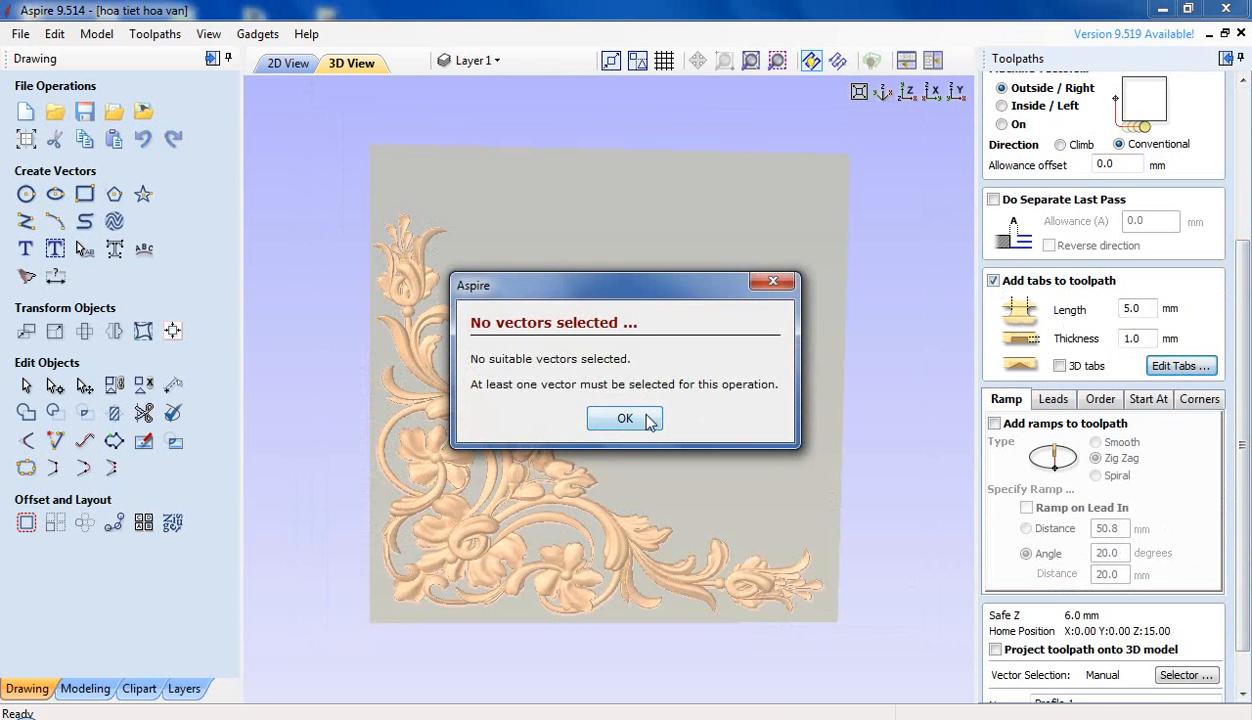
{"action": "left_click", "coordinate": [611, 412]}
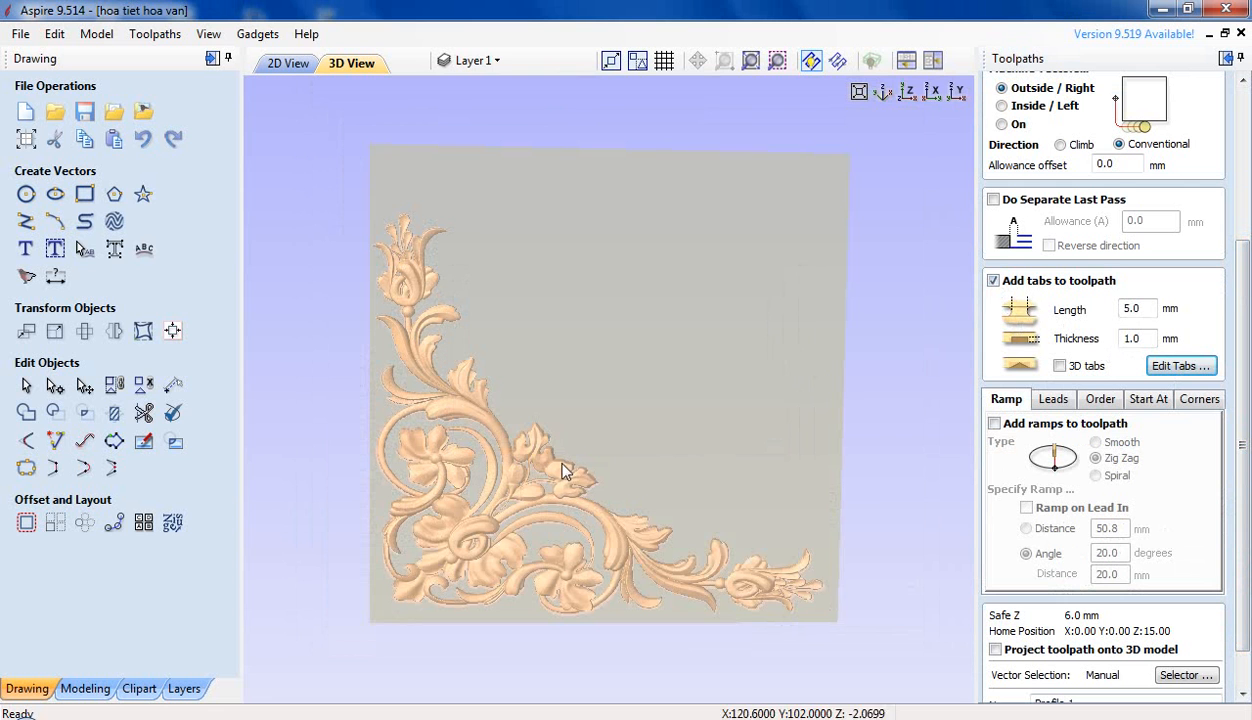
{"action": "left_click", "coordinate": [290, 66]}
{"action": "left_click", "coordinate": [568, 341]}
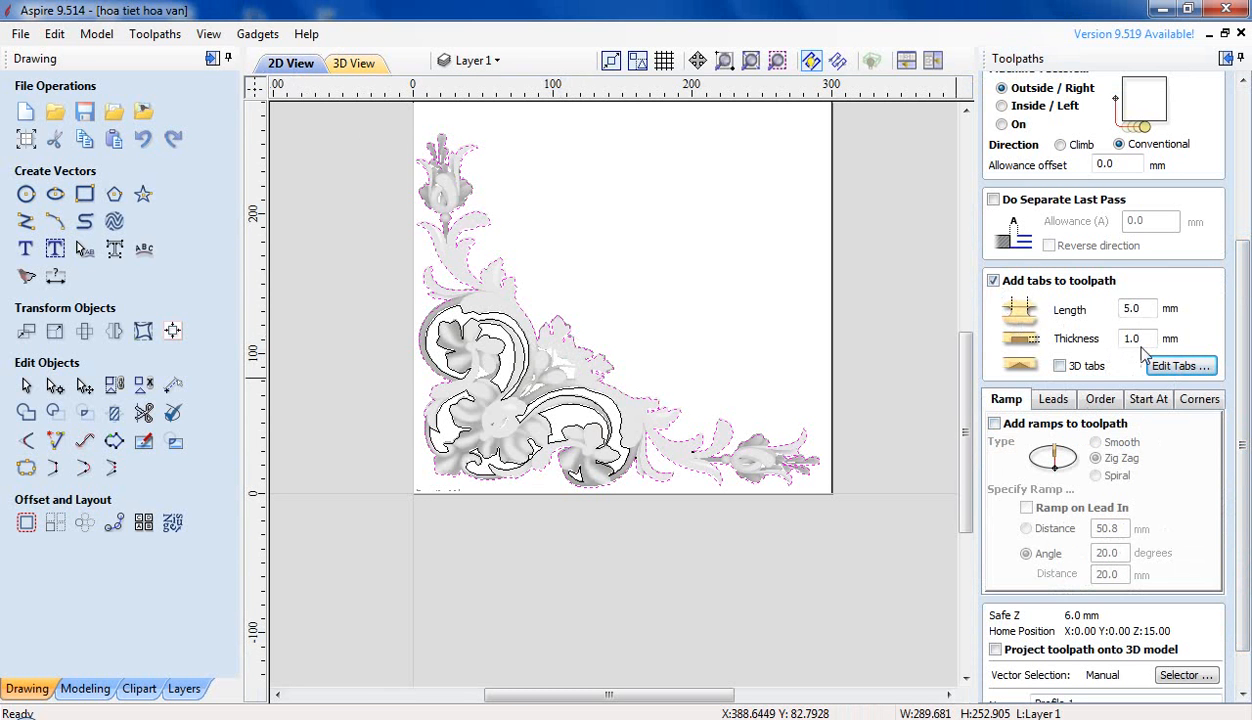
{"action": "left_click", "coordinate": [1166, 366]}
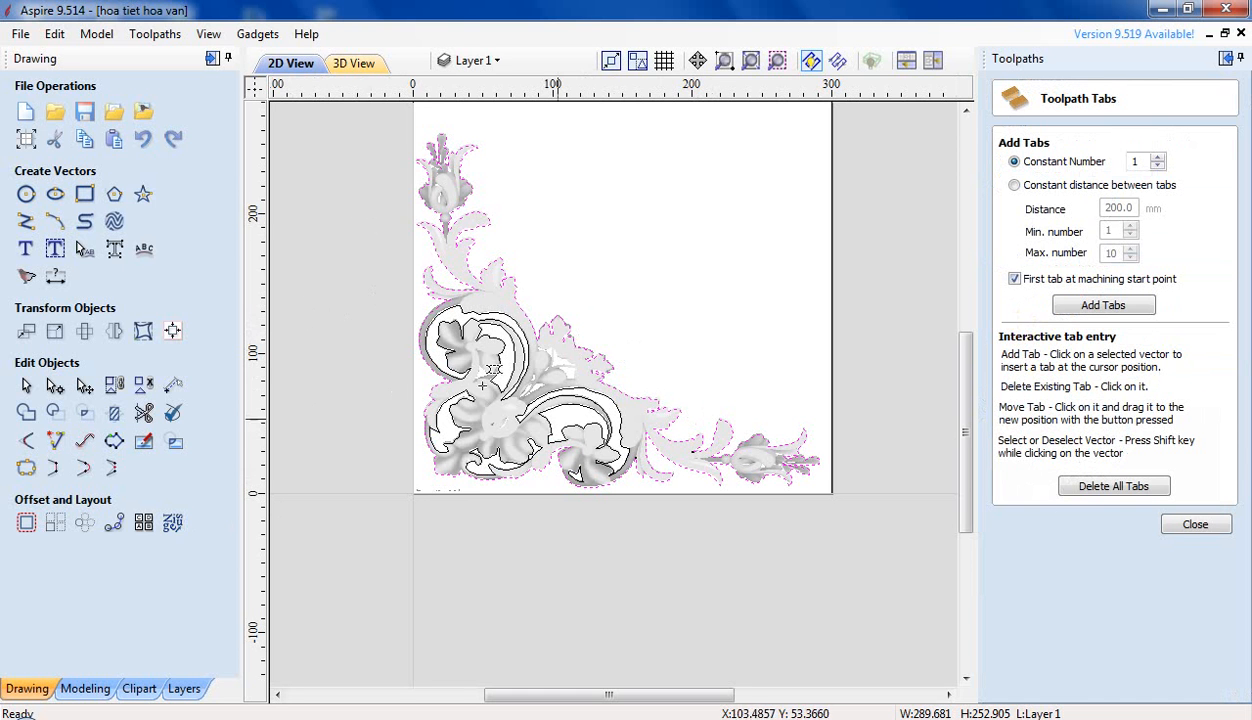
{"action": "left_click", "coordinate": [1195, 524]}
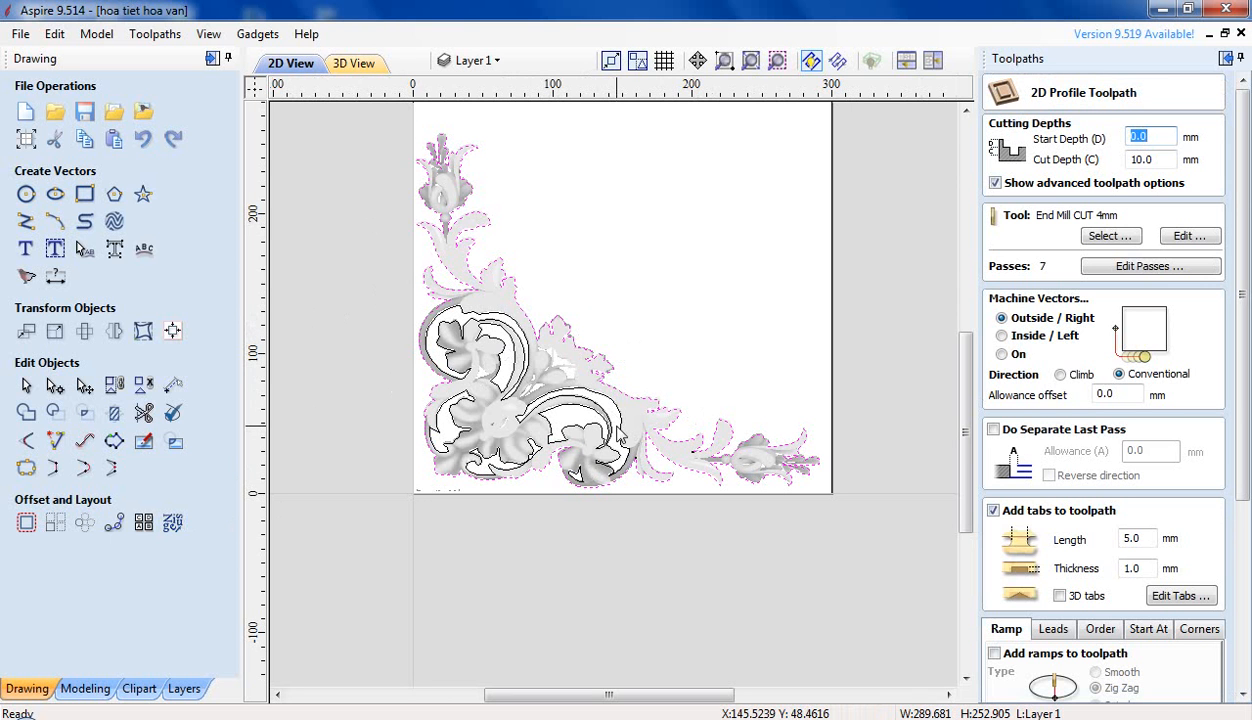
Step: Delete the remaining inner outlines inside the scrolls and between the flowers, leaving only the ornament's outer outline
{"action": "left_click", "coordinate": [593, 391]}
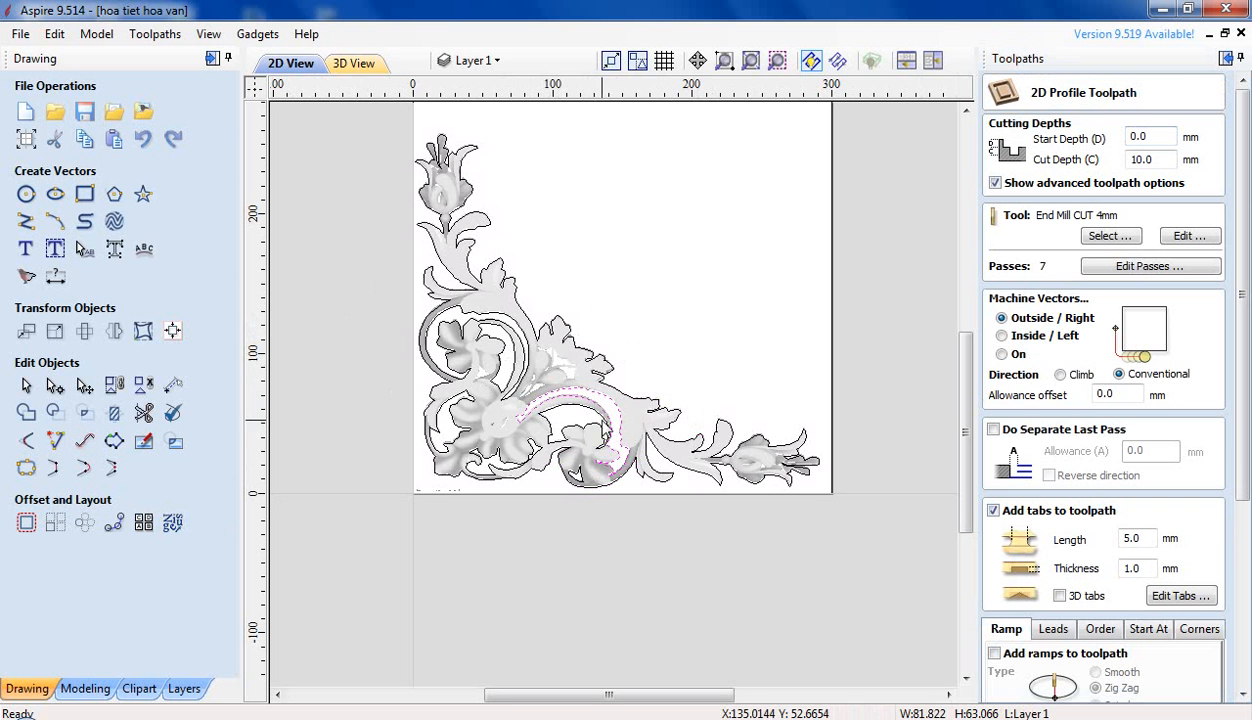
{"action": "left_click", "coordinate": [576, 440]}
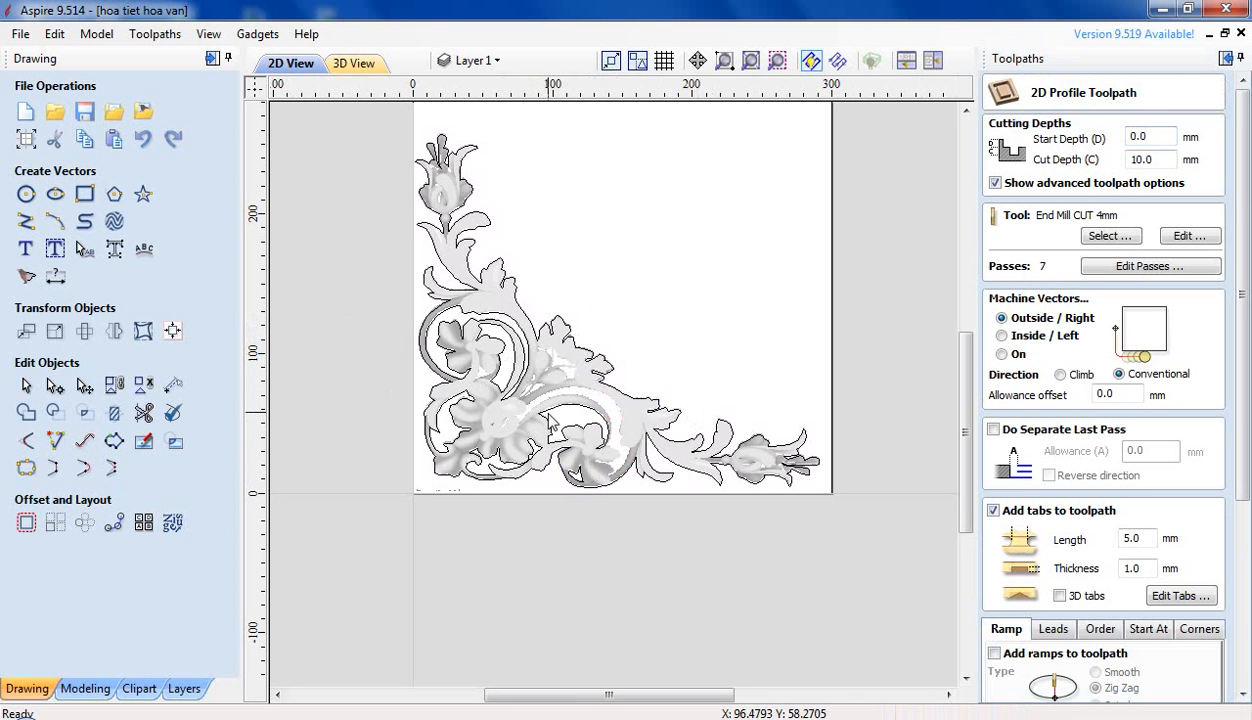
{"action": "left_click", "coordinate": [548, 411]}
{"action": "left_click", "coordinate": [577, 422]}
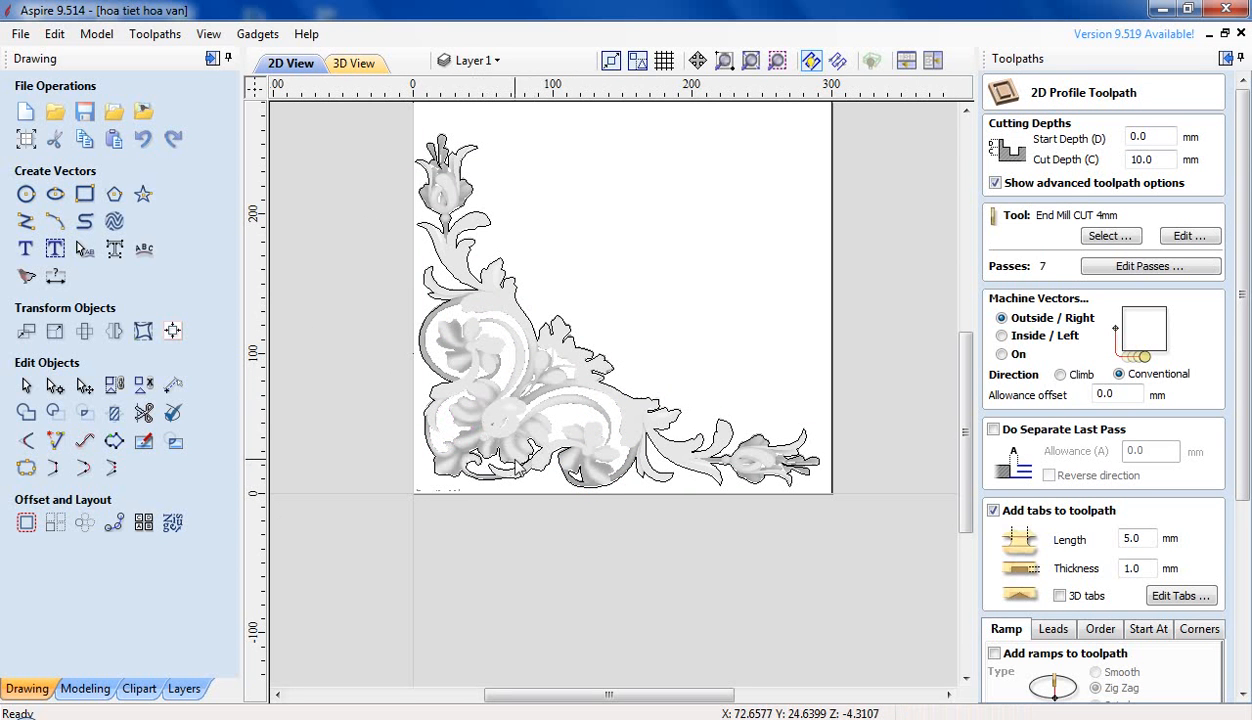
{"action": "left_click", "coordinate": [490, 455]}
{"action": "left_click", "coordinate": [613, 508]}
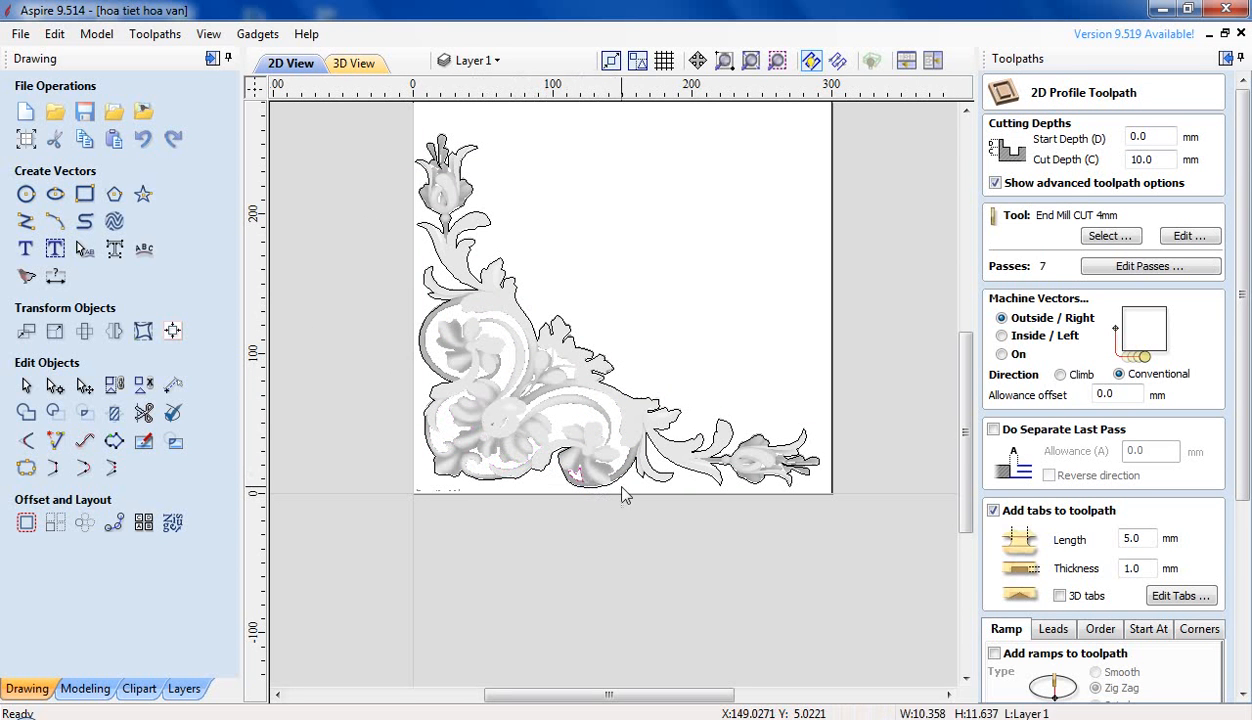
Step: Add three tabs to the ornament's outer outline: on the upper scroll's outer curve, the inner diagonal edge and the lower edge
{"action": "left_click", "coordinate": [795, 473]}
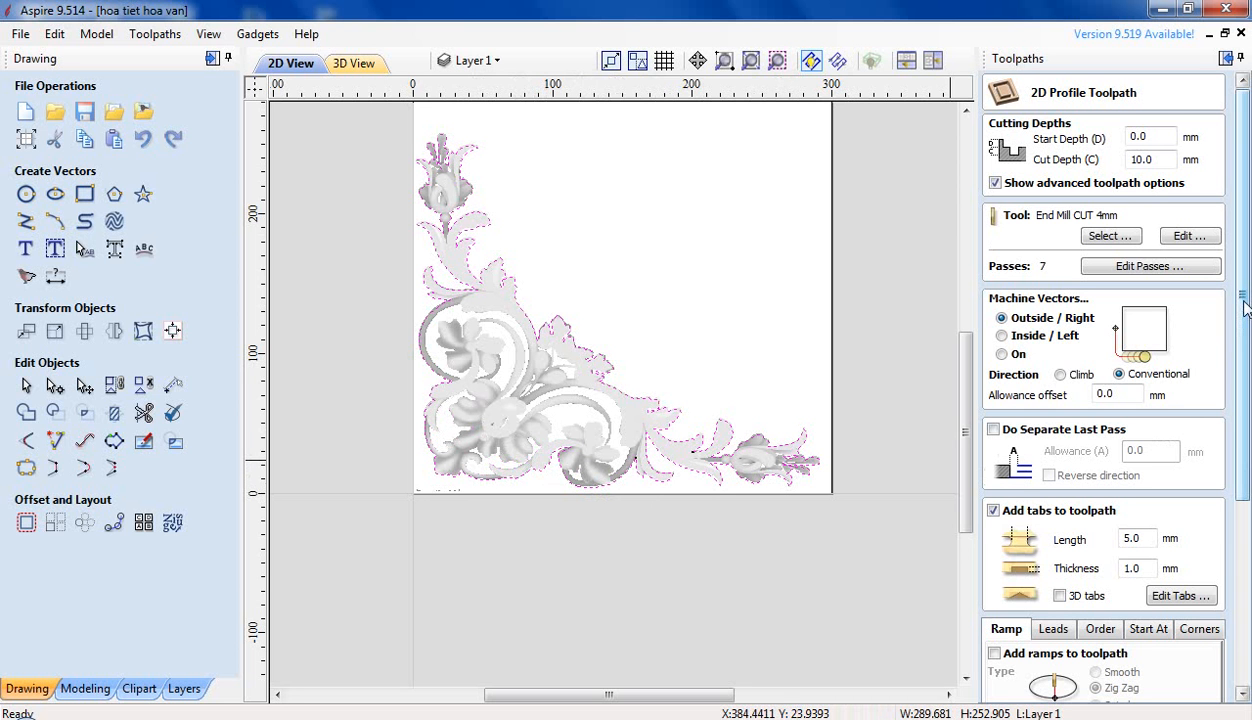
{"action": "left_click_drag", "start_coordinate": [1245, 308], "coordinate": [1245, 375]}
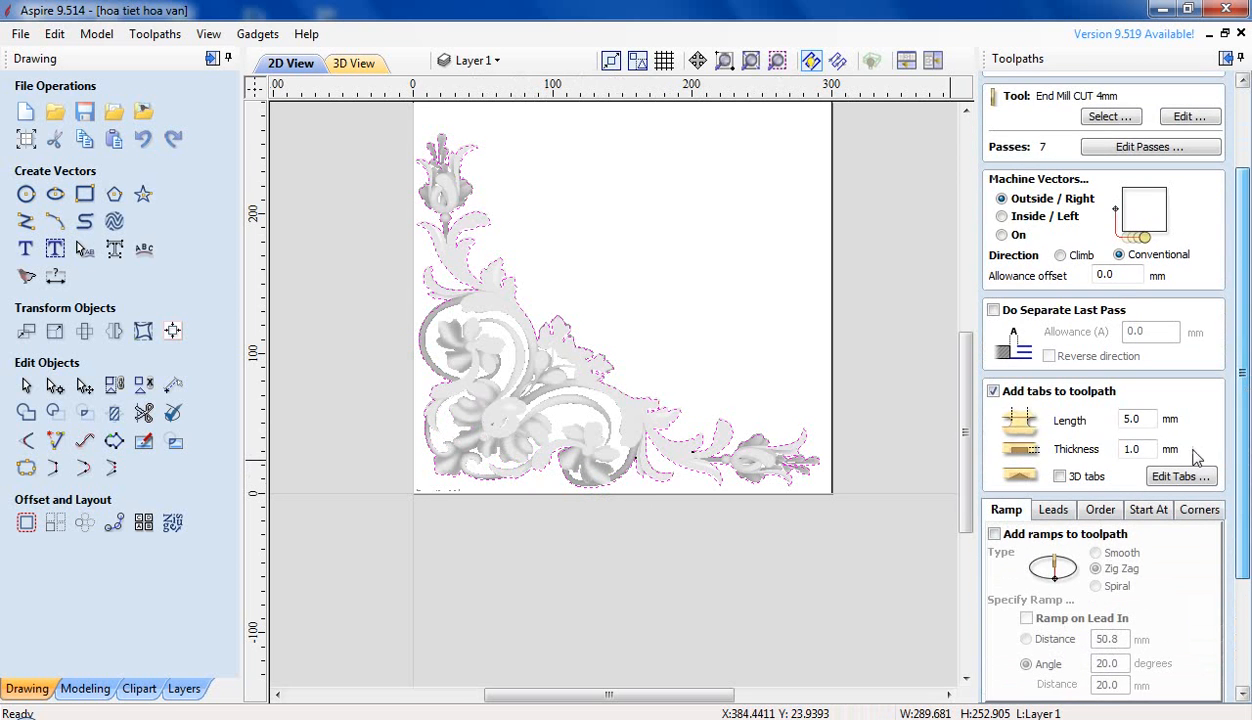
{"action": "left_click", "coordinate": [1180, 476]}
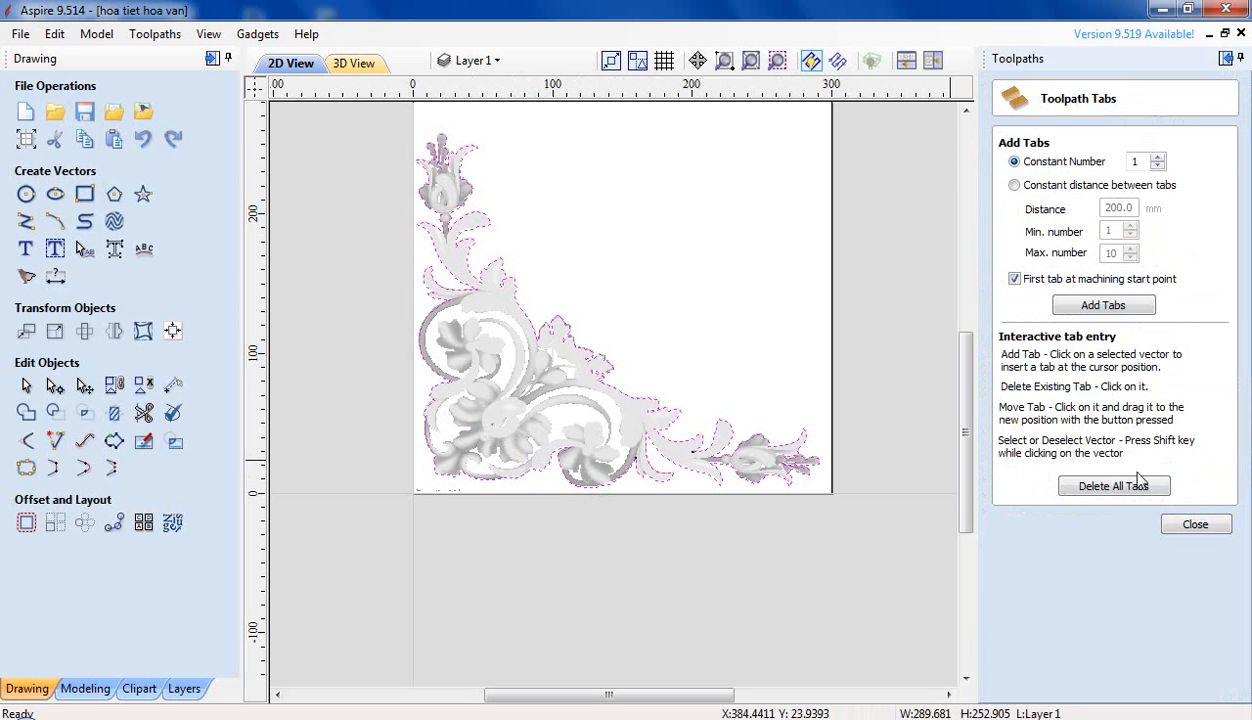
{"action": "left_click", "coordinate": [430, 316]}
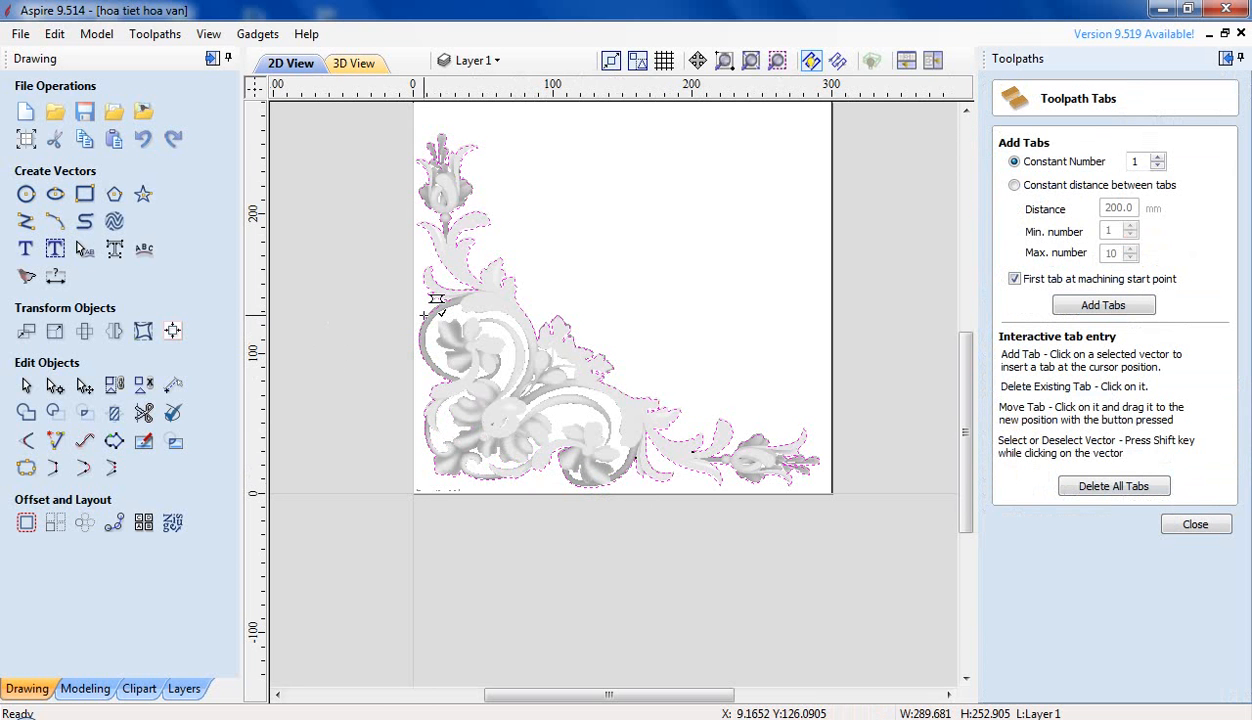
{"action": "left_click", "coordinate": [637, 397]}
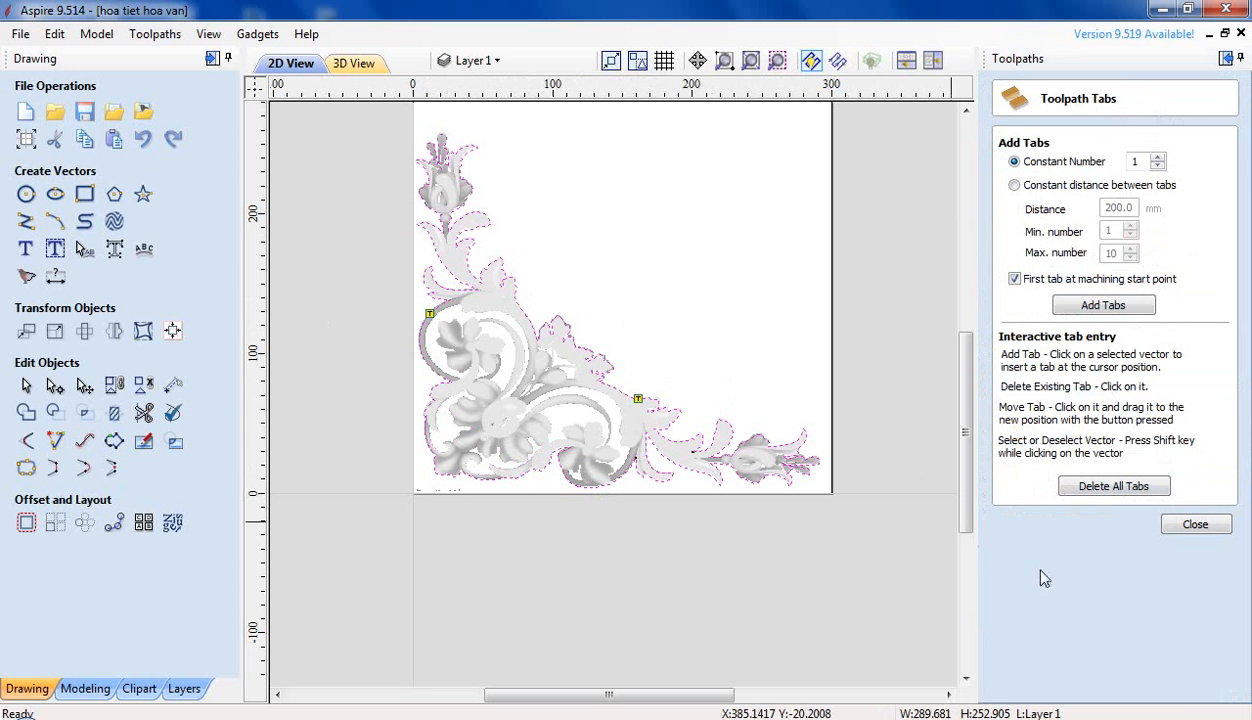
{"action": "left_click", "coordinate": [500, 478]}
{"action": "left_click", "coordinate": [1190, 524]}
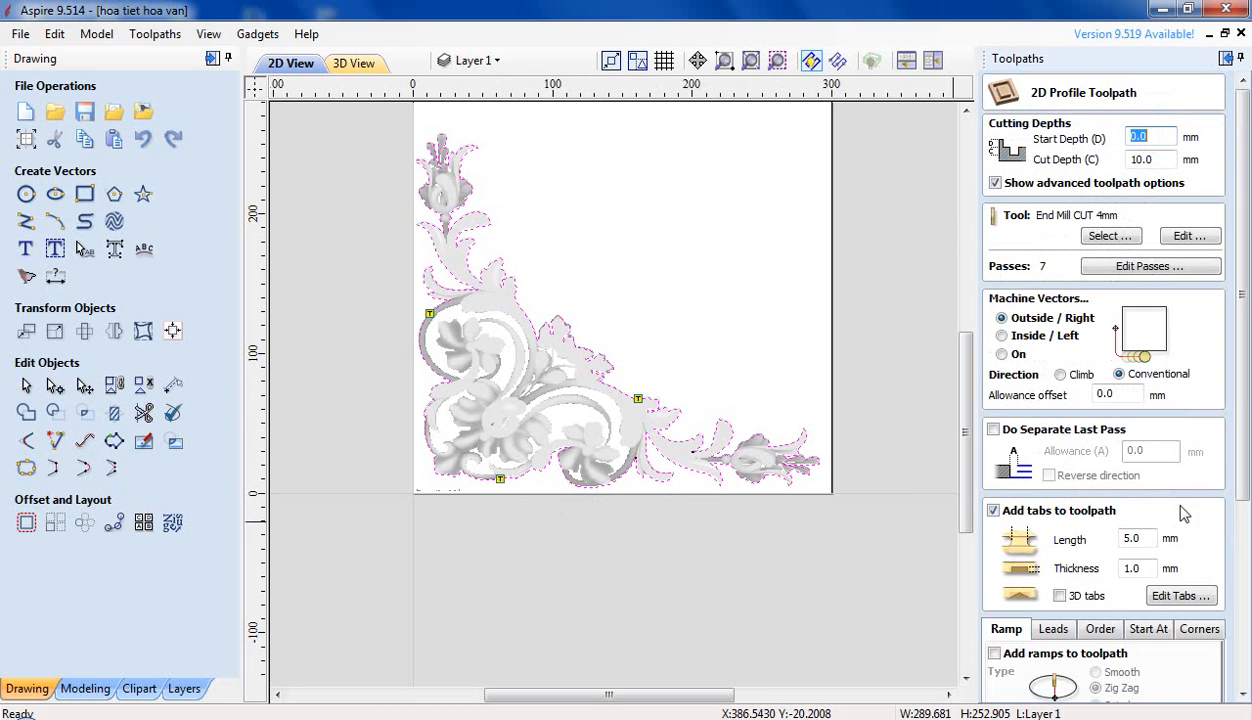
Step: Calculate the tabbed profile toolpath and simulate its cut around the ornament, inspecting the result from an angled 3D view
{"action": "scroll", "coordinate": [1200, 560], "scroll_direction": "down", "scroll_amount": 5}
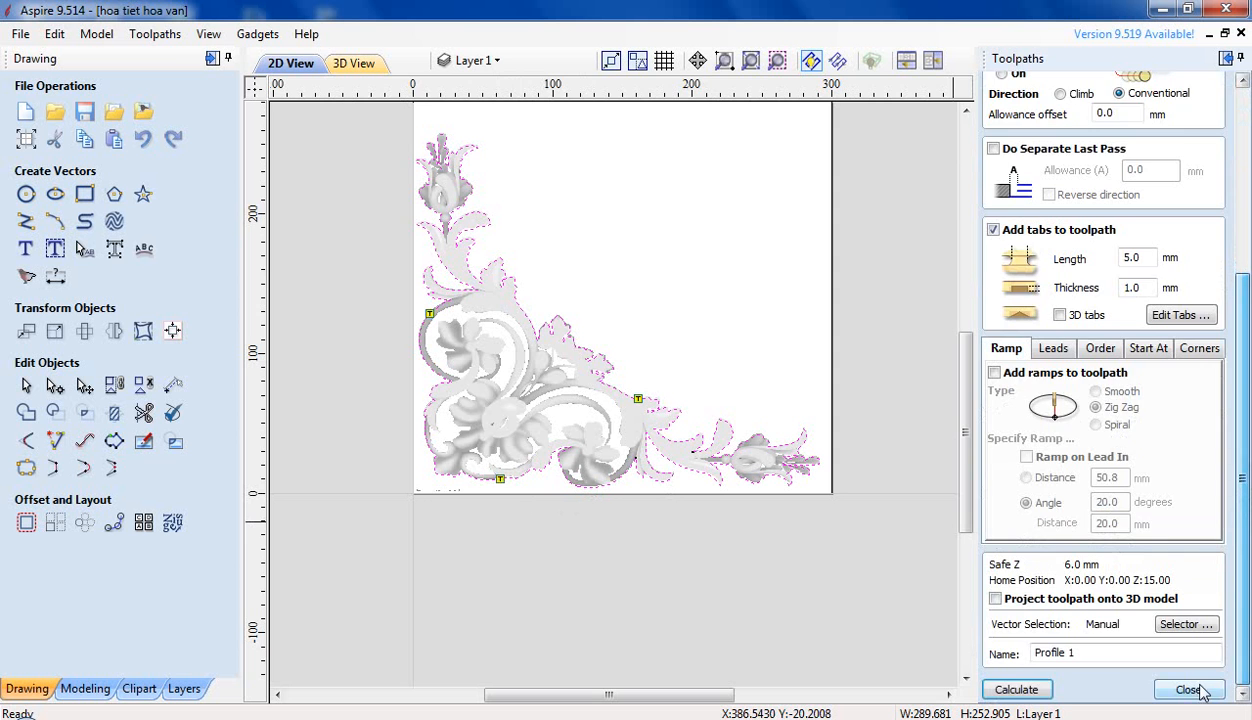
{"action": "left_click", "coordinate": [1016, 689]}
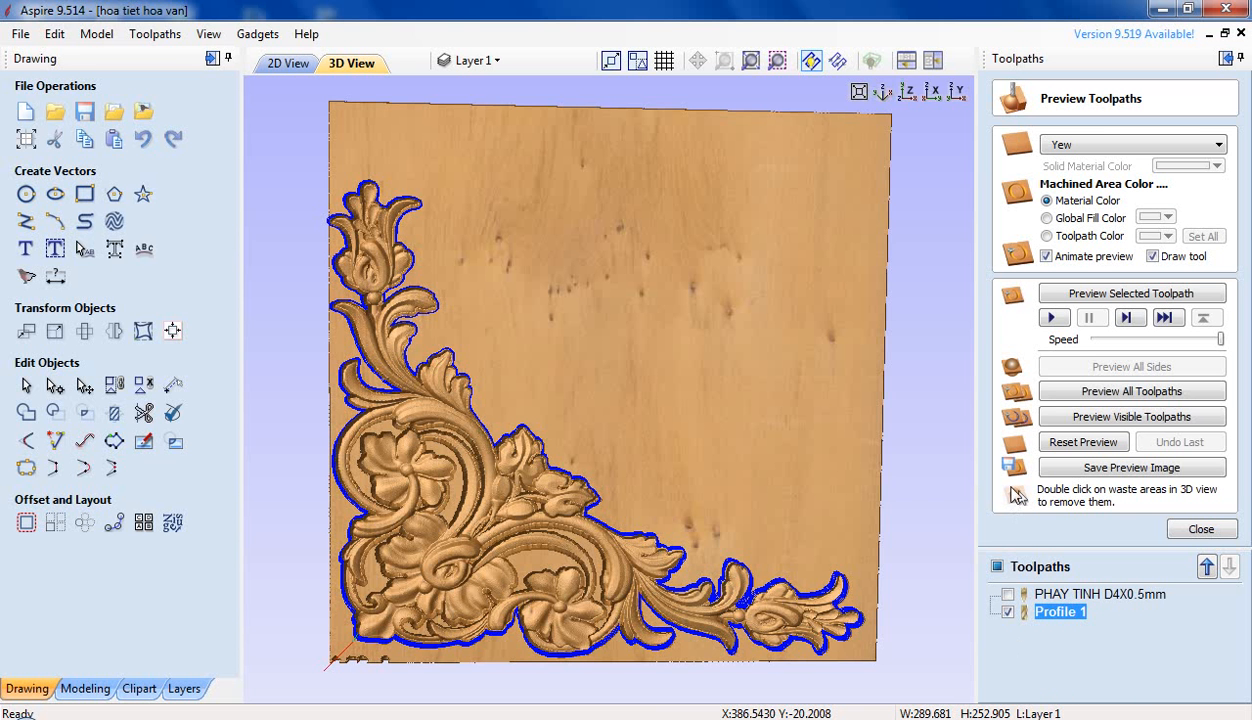
{"action": "left_click", "coordinate": [1055, 318]}
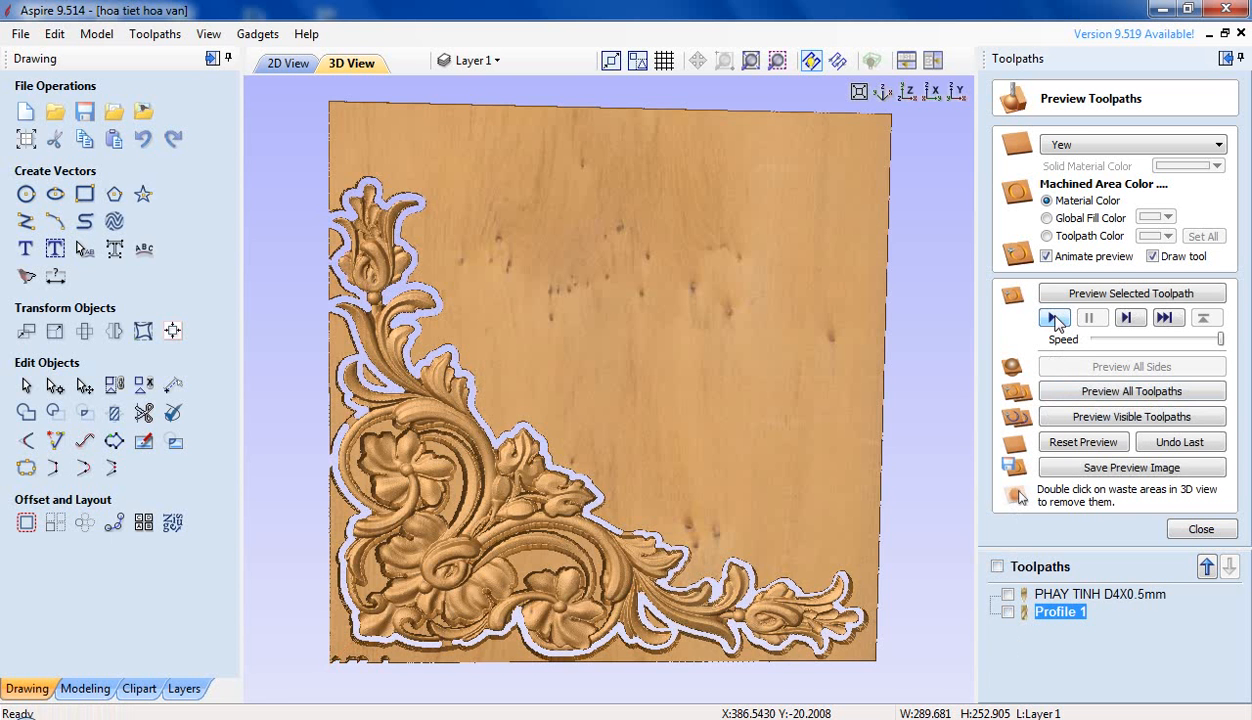
{"action": "left_click_drag", "start_coordinate": [615, 385], "coordinate": [605, 465]}
{"action": "left_click_drag", "start_coordinate": [378, 480], "coordinate": [640, 600]}
{"action": "left_click_drag", "start_coordinate": [822, 645], "coordinate": [613, 510]}
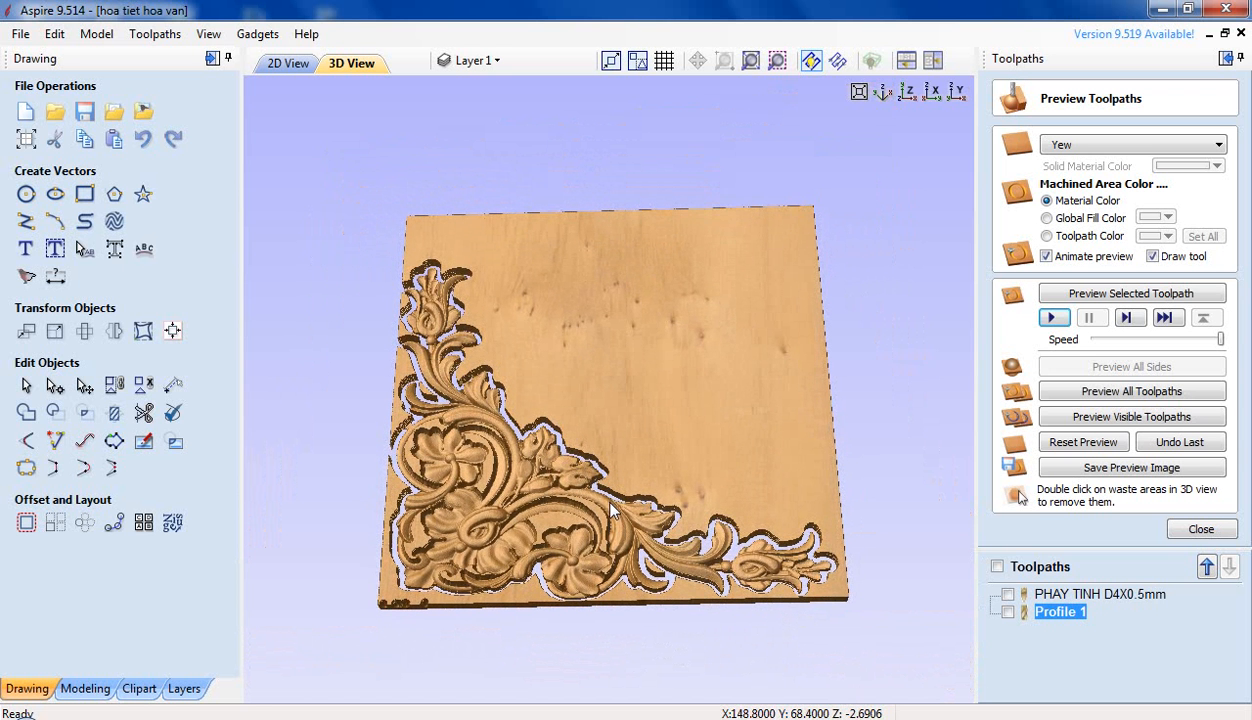
Step: Rename the profile toolpath as "CUT VIEN D4mm"
{"action": "right_click", "coordinate": [1055, 612]}
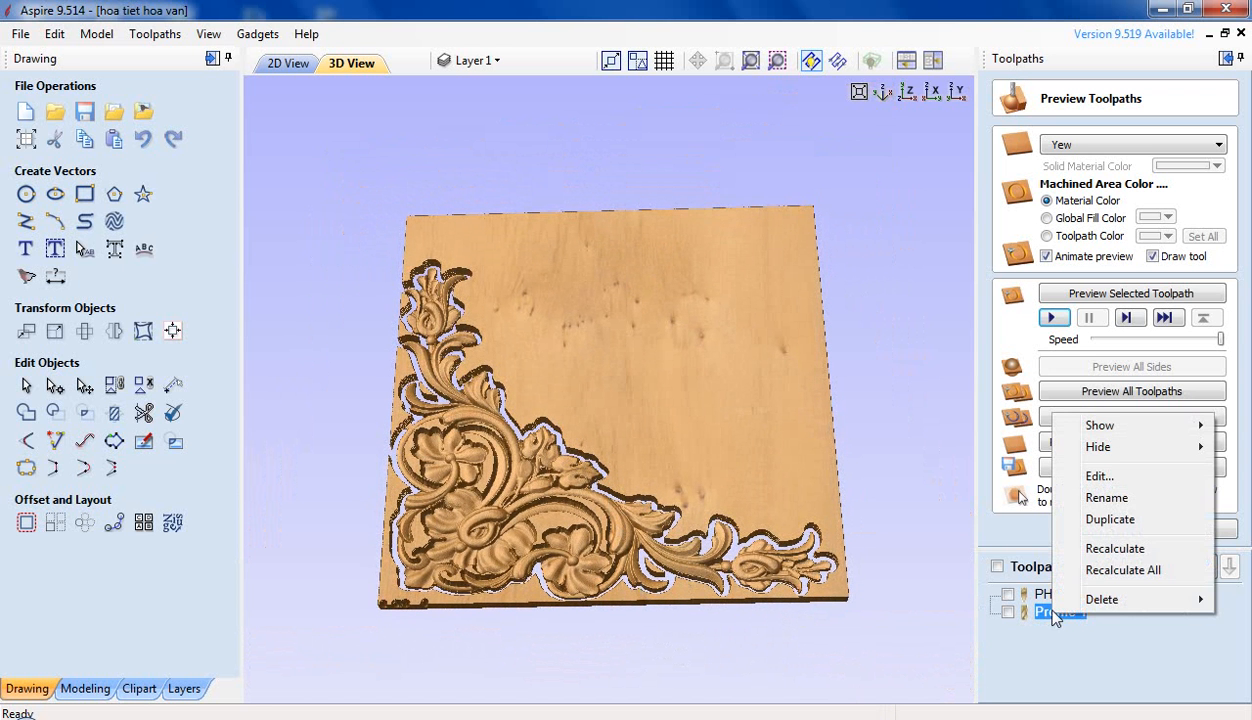
{"action": "left_click", "coordinate": [1100, 497]}
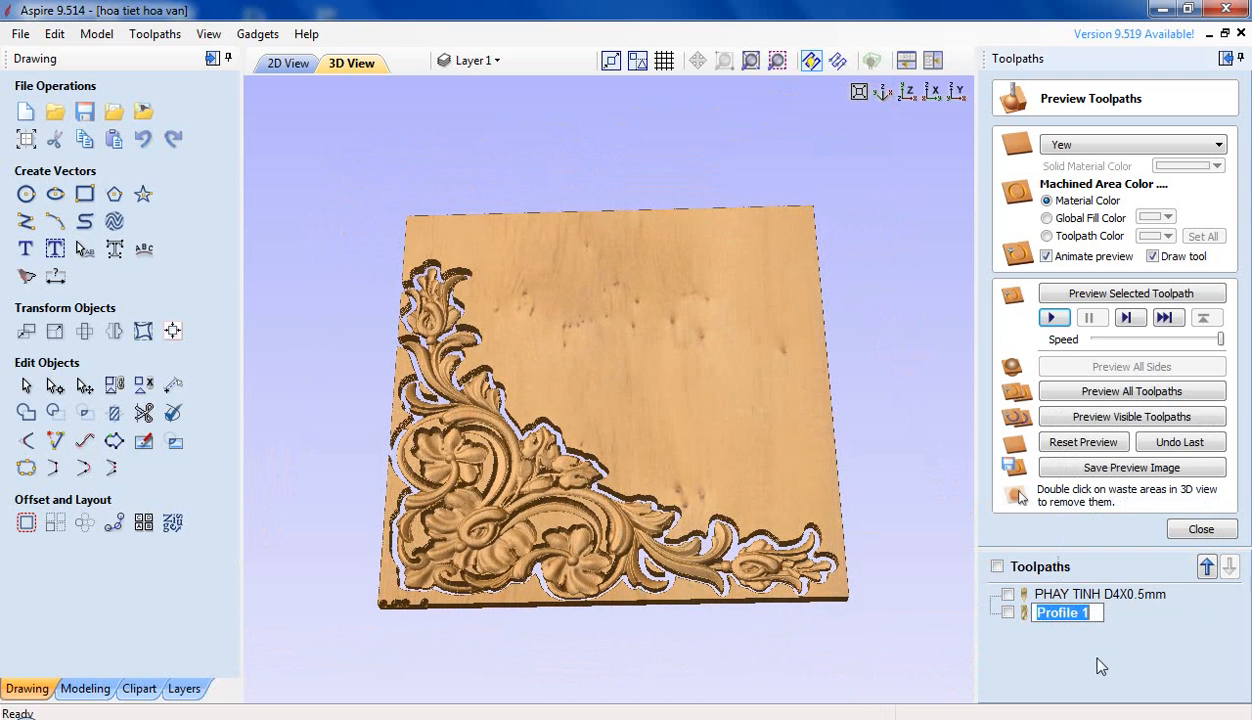
{"action": "type", "text": "CUT "}
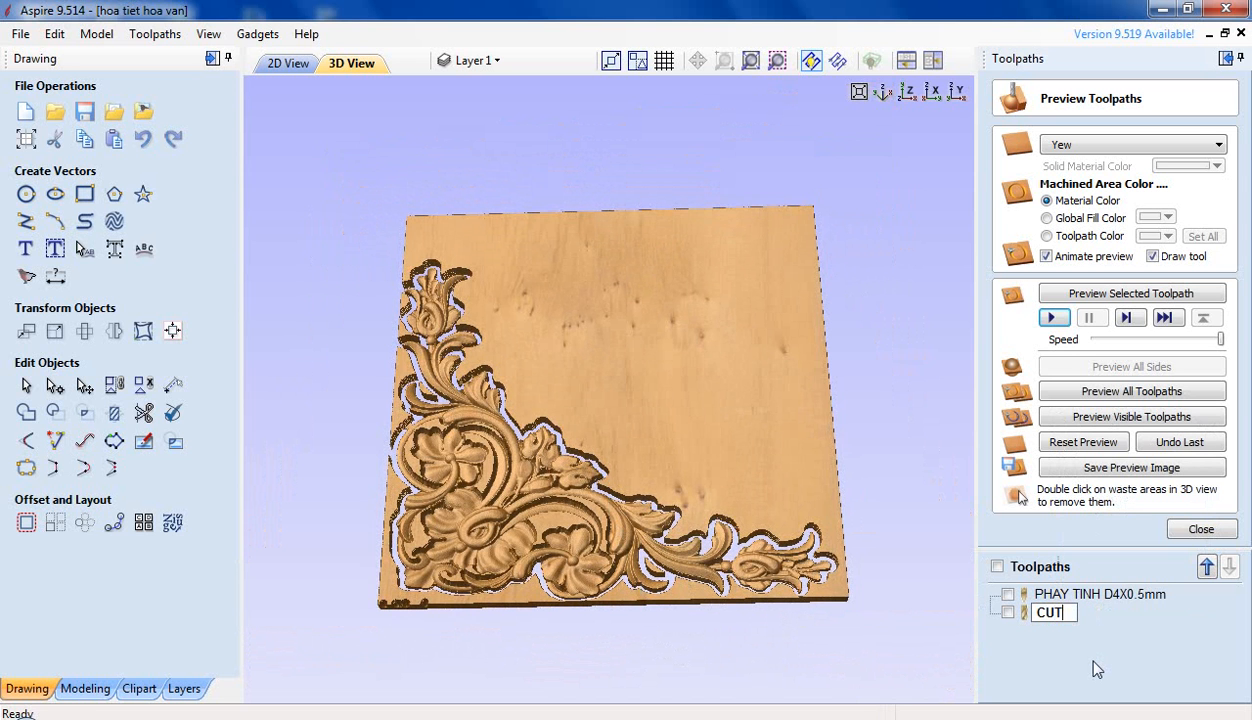
{"action": "type", "text": "VIEN"}
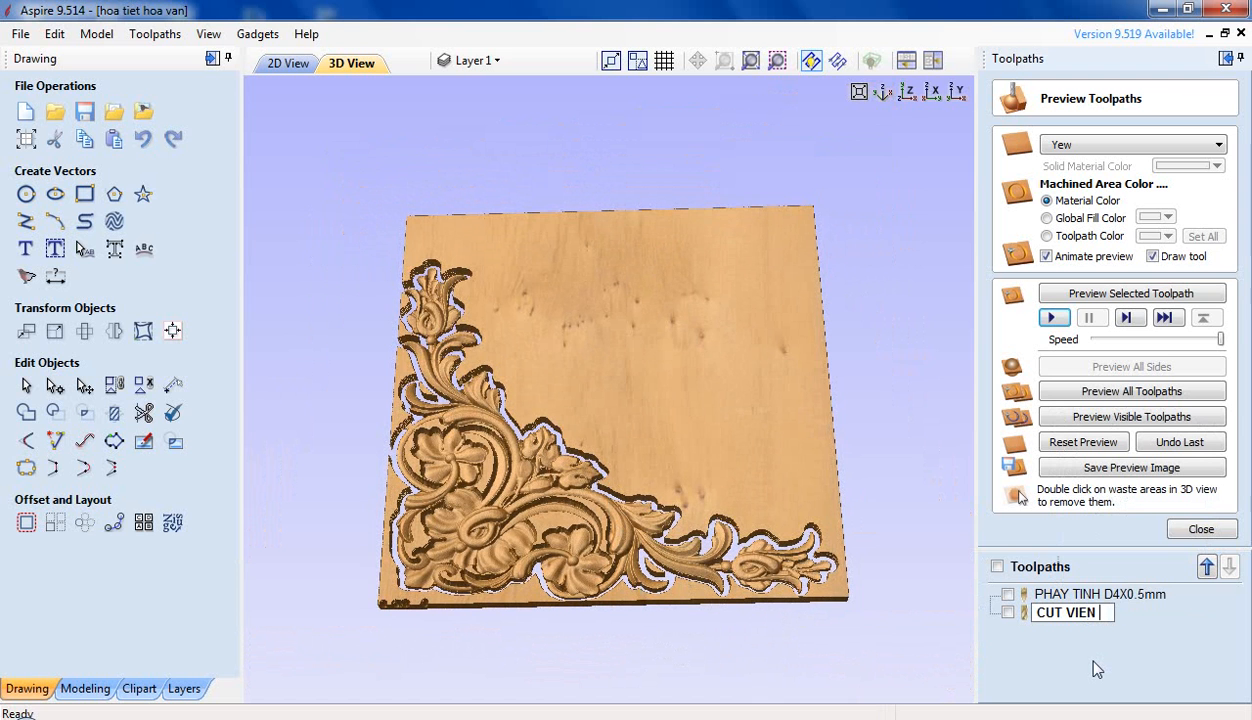
{"action": "type", "text": " D4mm"}
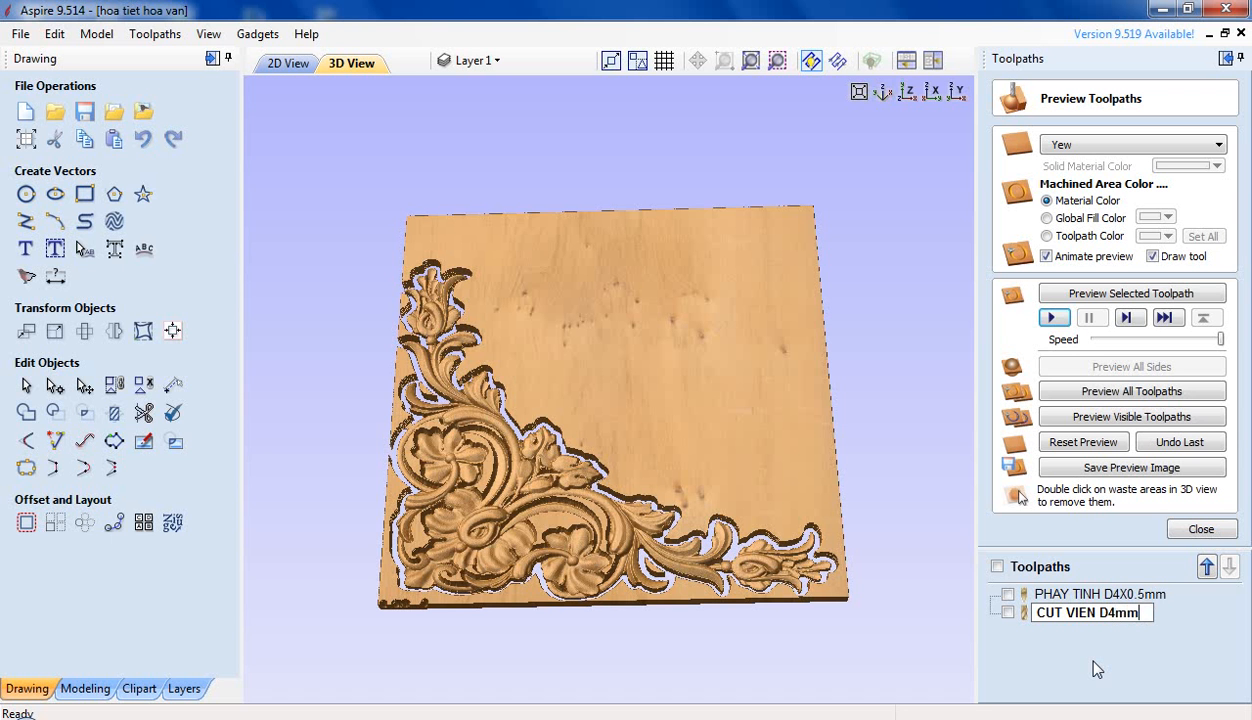
{"action": "key", "text": "Return"}
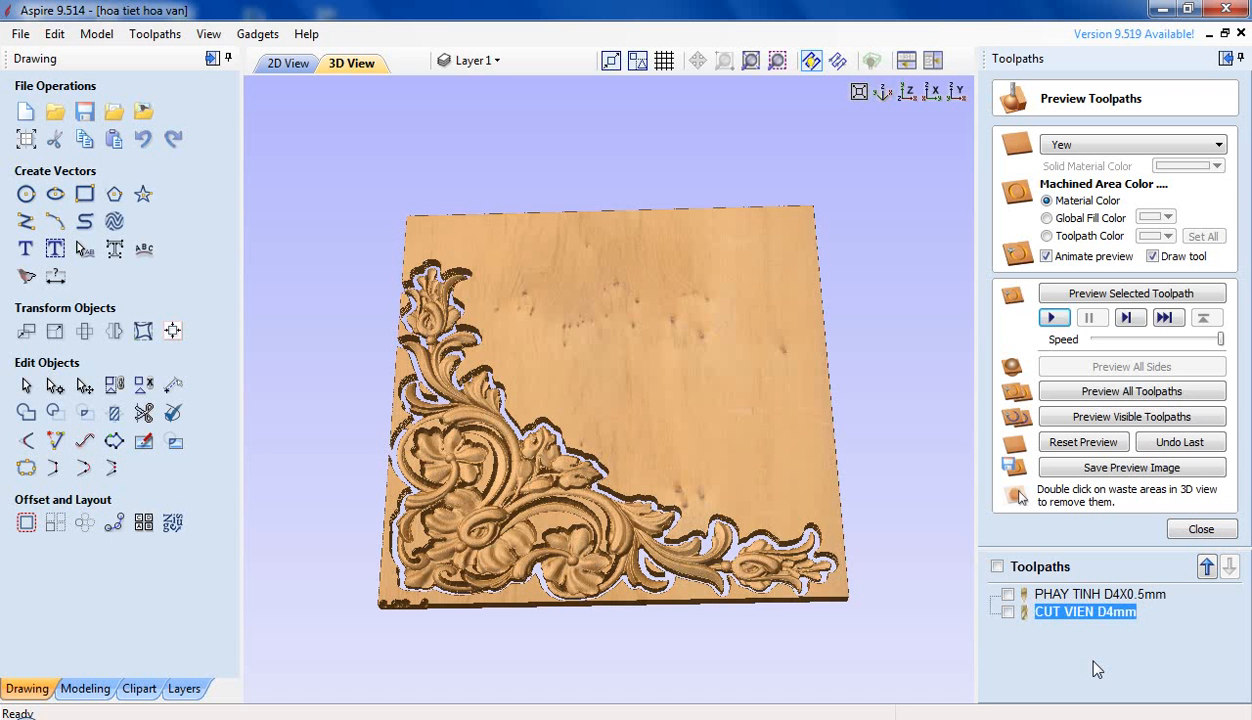
Step: Start saving only the PHAY TINH D4X0.5mm toolpath with the G Code (mm) (*.tap) post processor
{"action": "left_click", "coordinate": [1102, 596]}
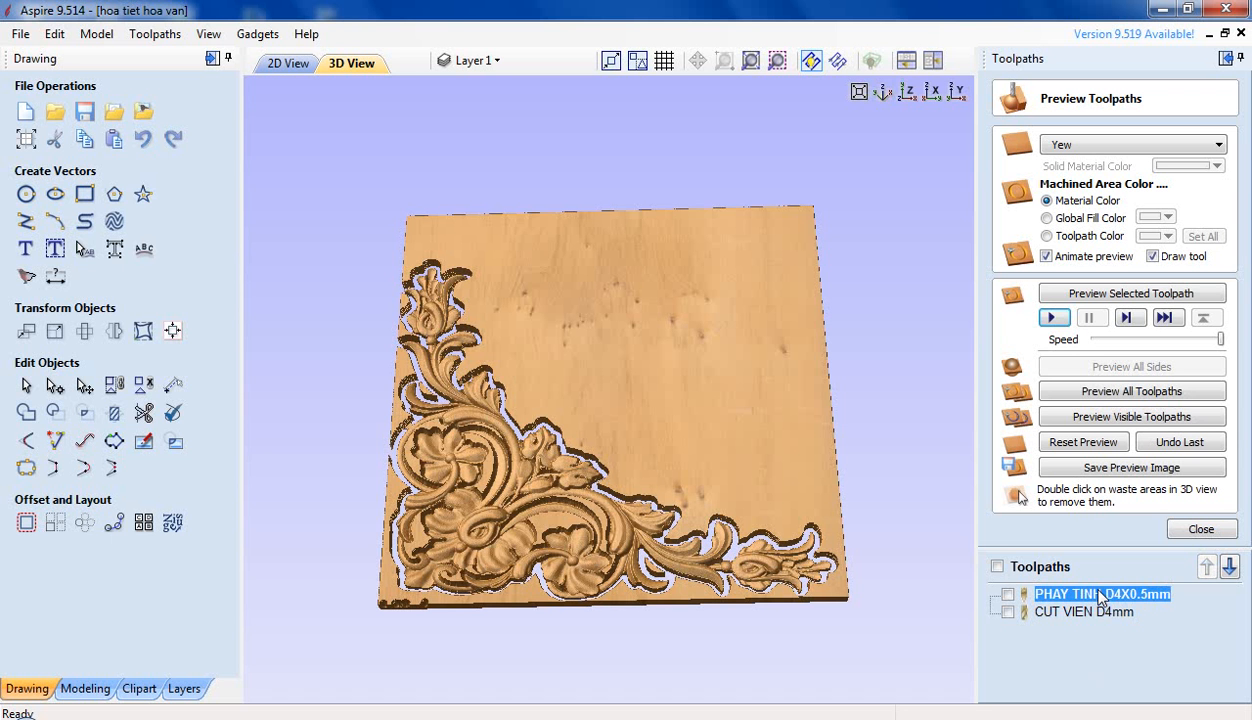
{"action": "left_click", "coordinate": [1200, 530]}
{"action": "left_click", "coordinate": [1145, 365]}
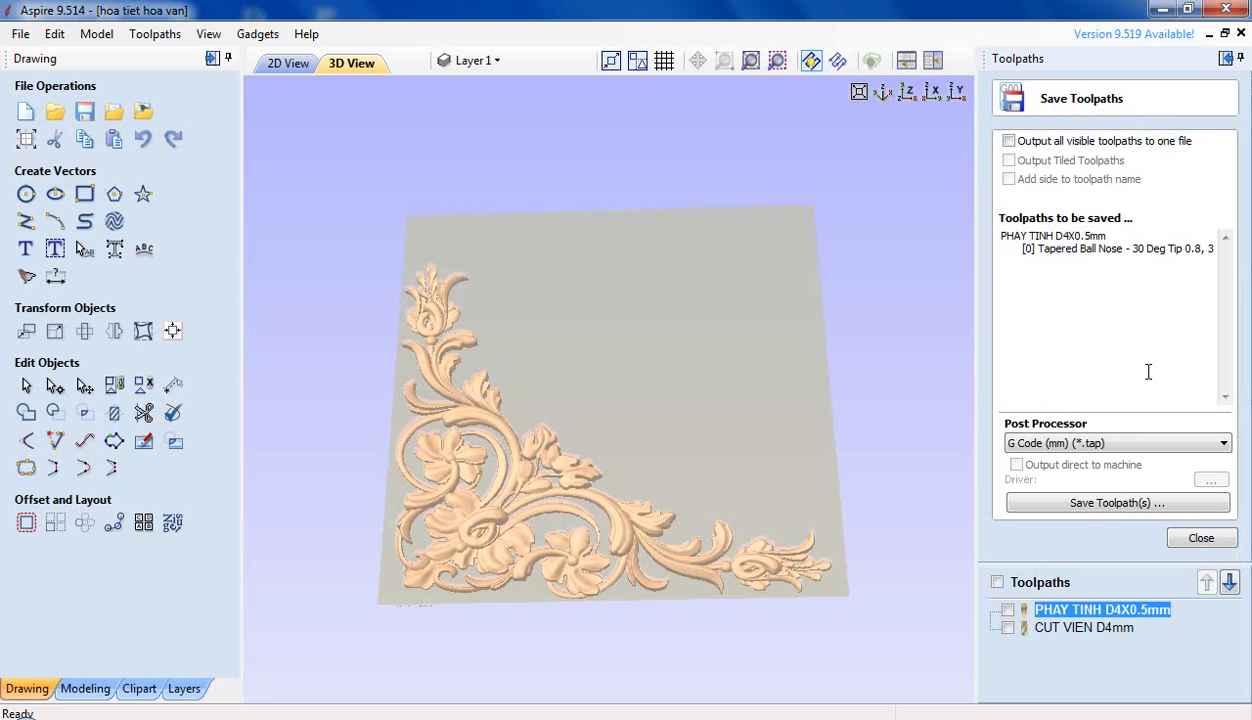
{"action": "left_click", "coordinate": [1117, 503]}
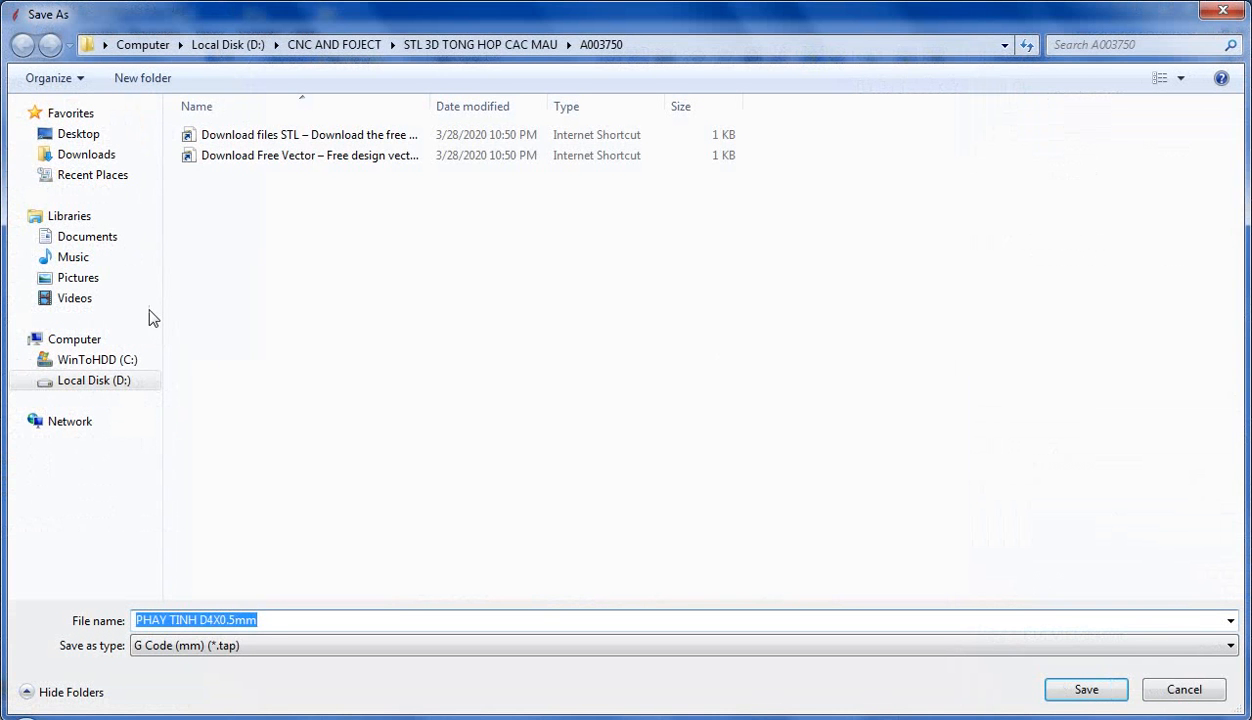
Step: Create a folder named "HOA VAN GOC VUONG" on drive C: and save the finish toolpath in it as PHAY TINH D4X0.5mm
{"action": "left_click", "coordinate": [113, 362]}
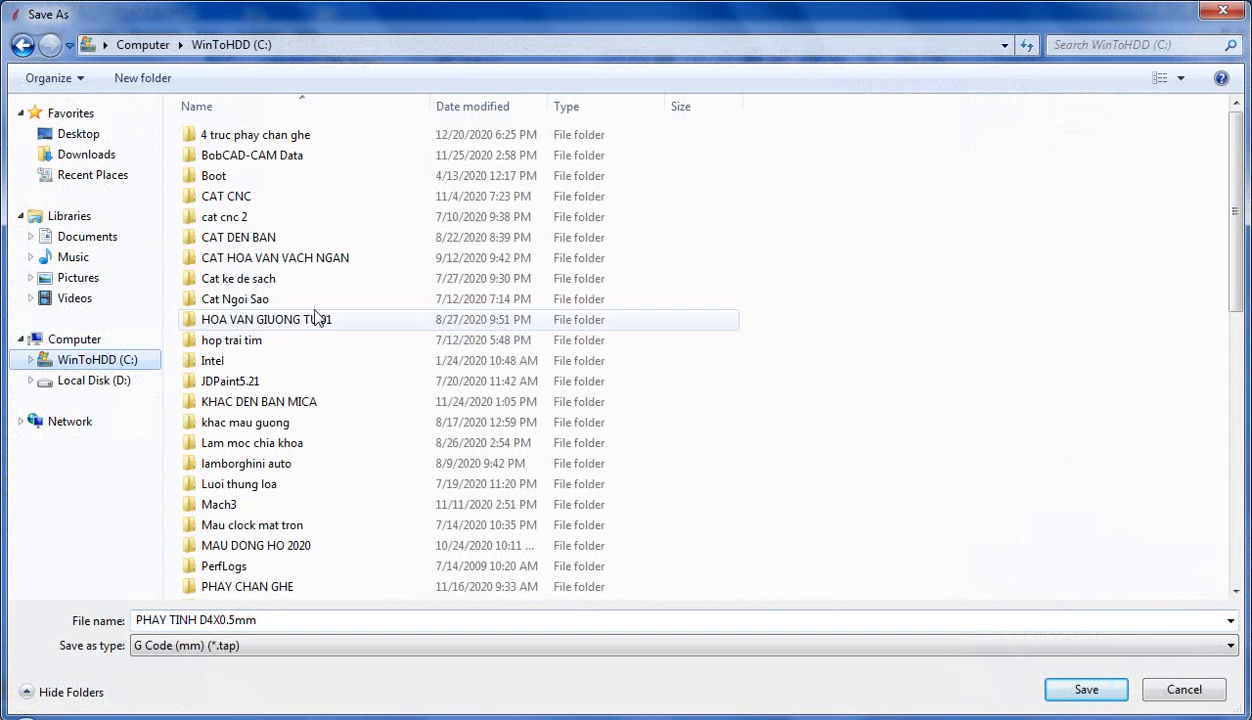
{"action": "right_click", "coordinate": [755, 290]}
{"action": "mouse_move", "coordinate": [830, 494]}
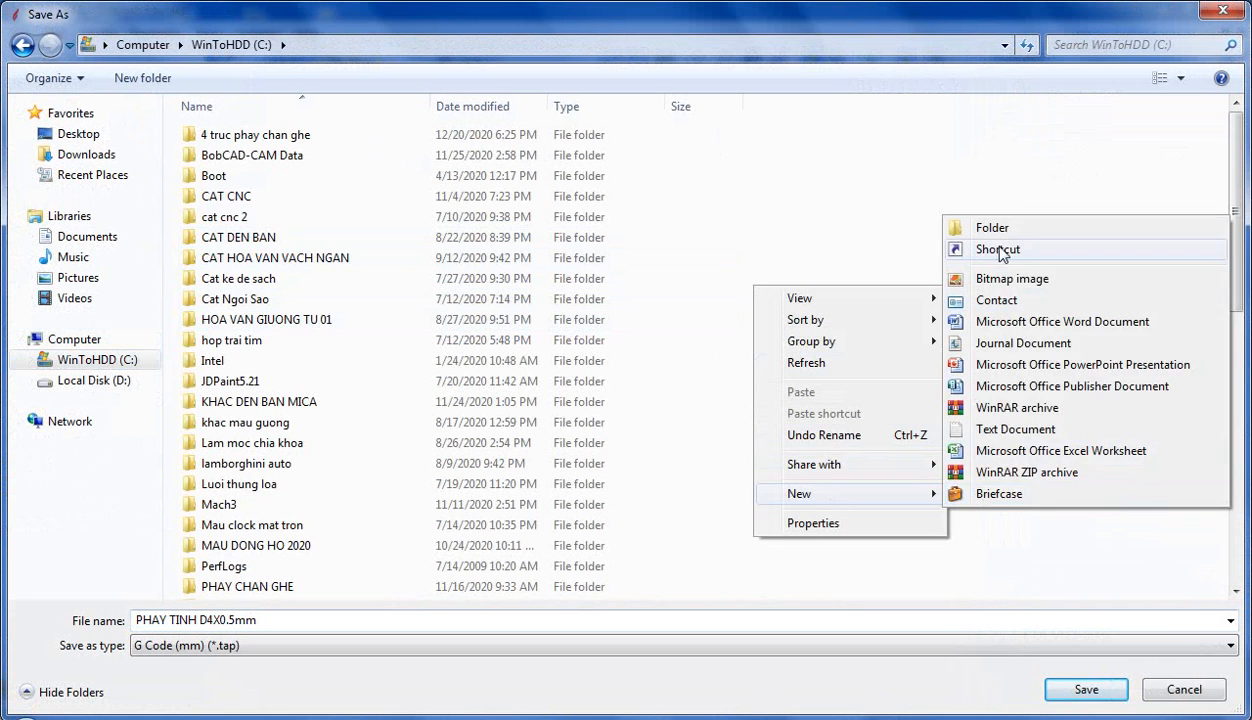
{"action": "left_click", "coordinate": [975, 227]}
{"action": "type", "text": "HO"}
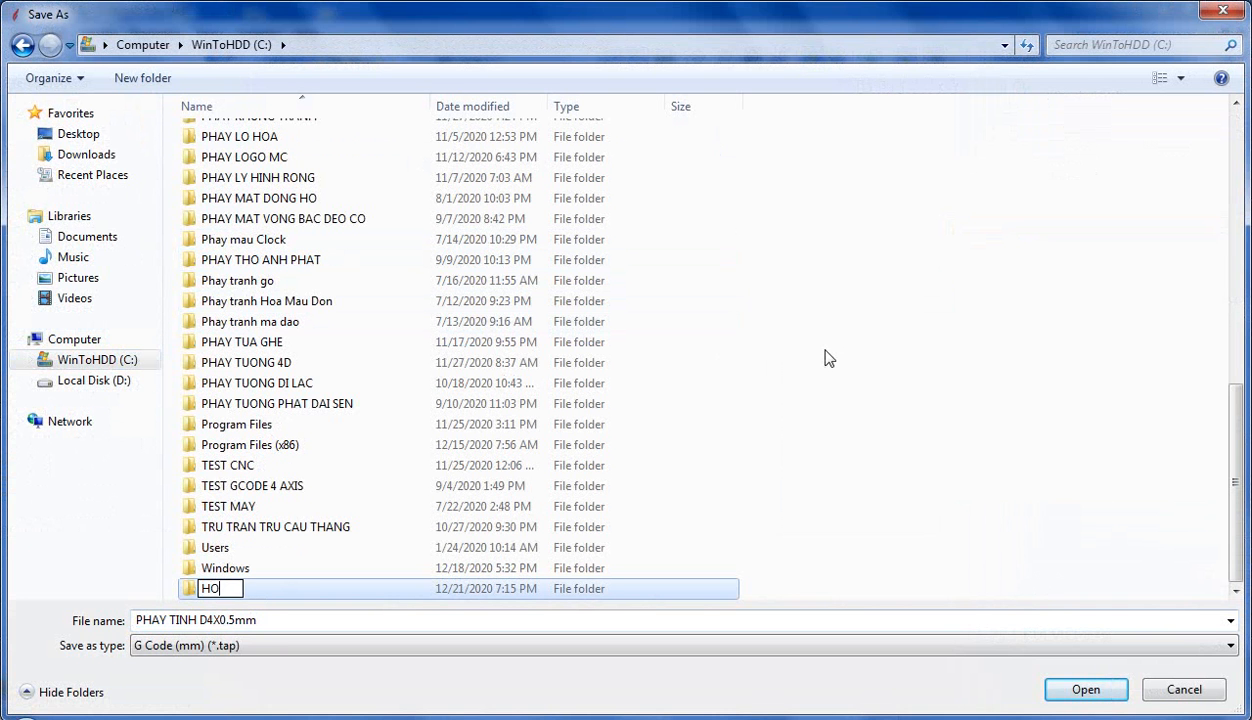
{"action": "type", "text": "A VAN GOC"}
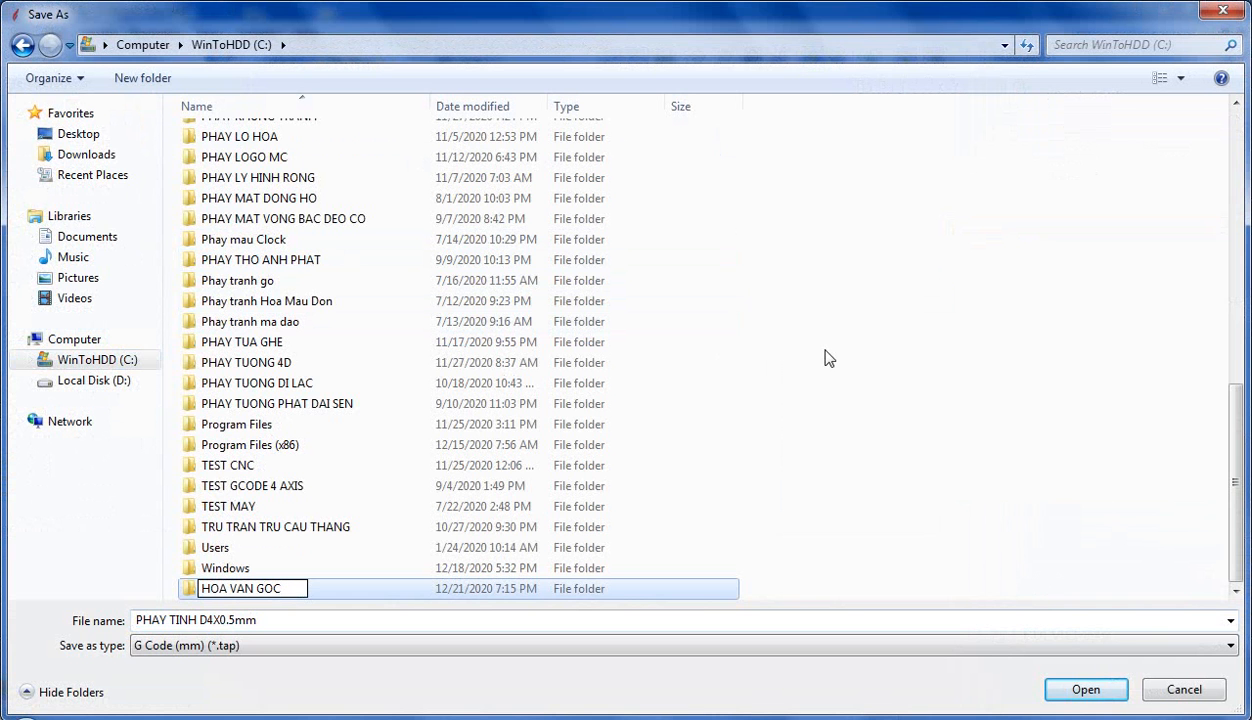
{"action": "type", "text": " VUON"}
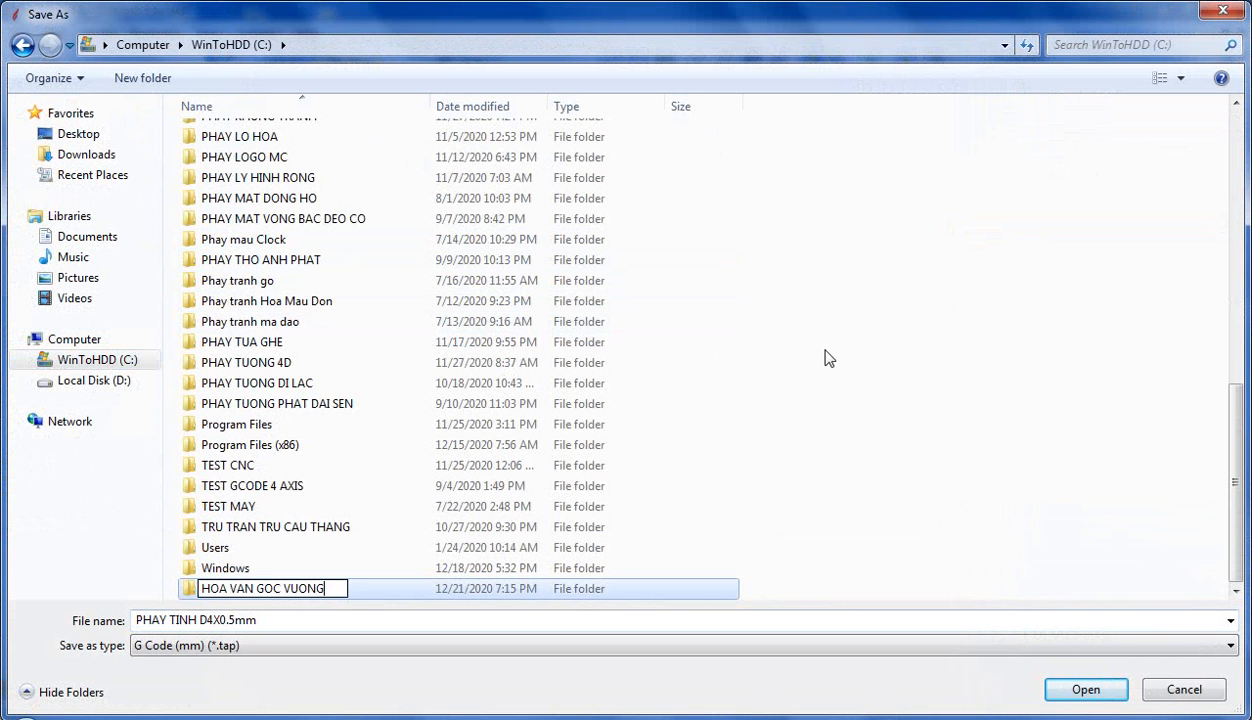
{"action": "type", "text": "G"}
{"action": "key", "text": "Return"}
{"action": "key", "text": "Return"}
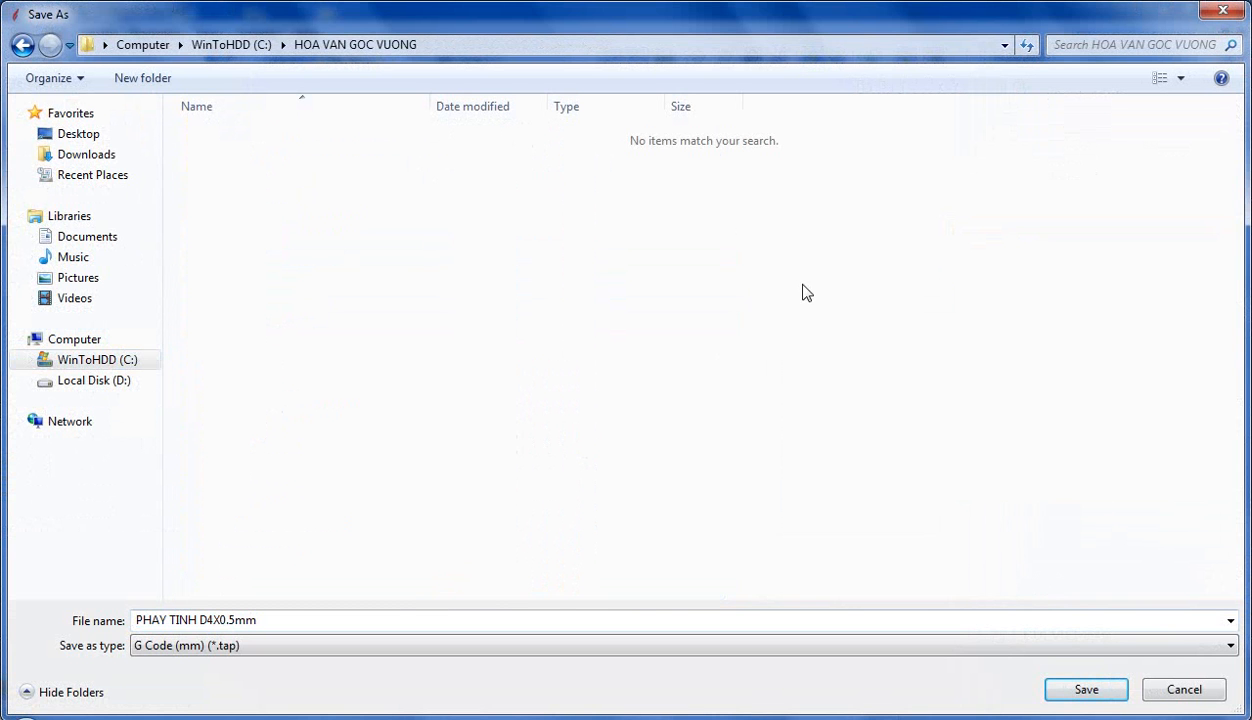
{"action": "left_click", "coordinate": [1084, 688]}
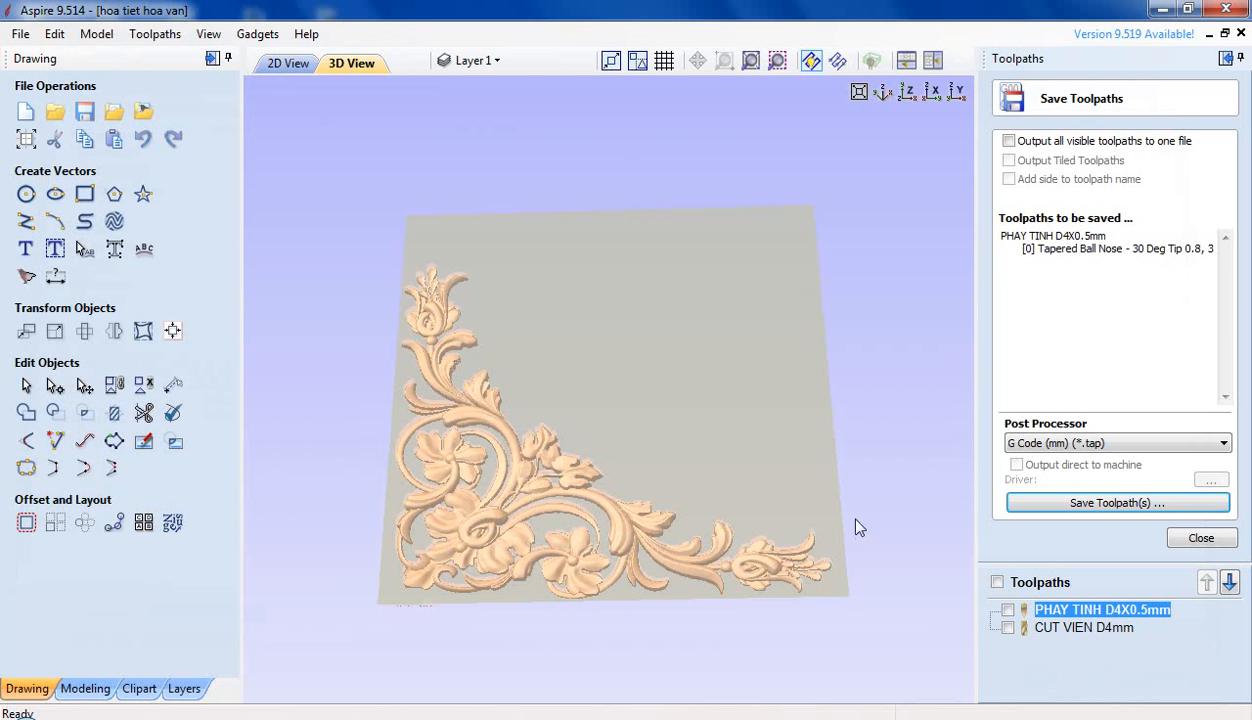
Step: Save the CUT VIEN D4mm toolpath as a separate G Code (mm) file in the same folder and finish saving toolpaths
{"action": "left_click", "coordinate": [1080, 627]}
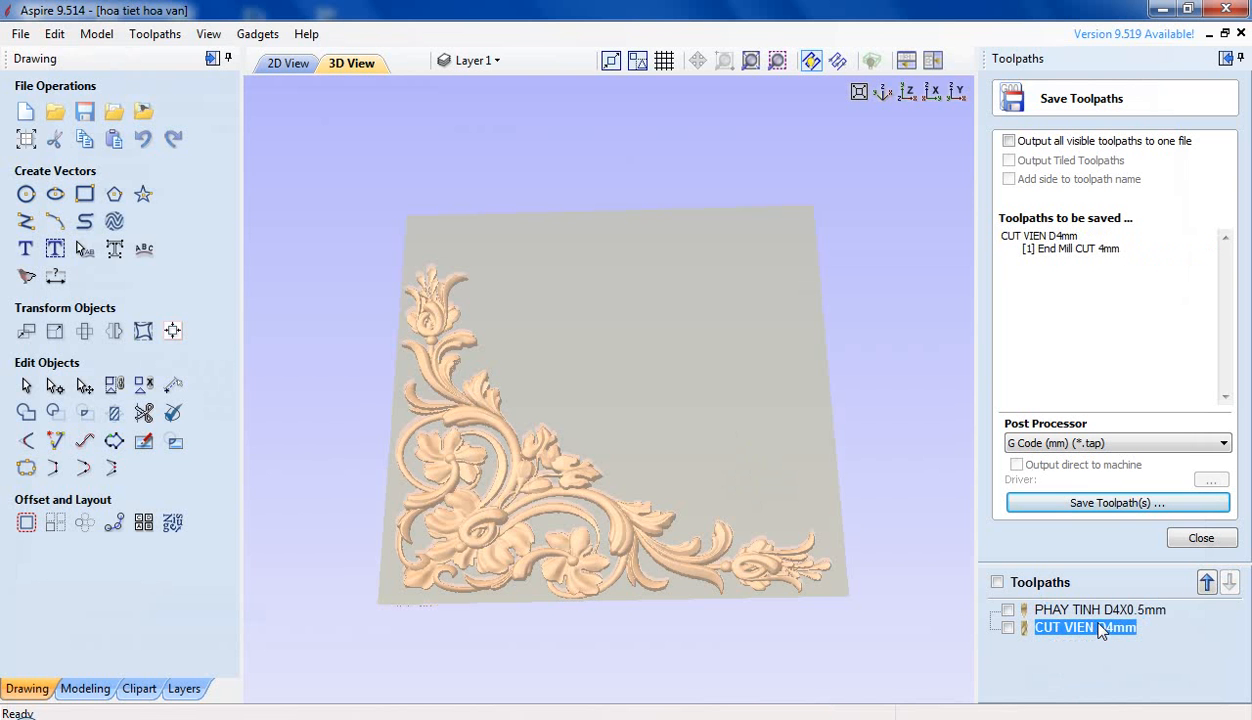
{"action": "left_click", "coordinate": [1100, 502]}
{"action": "left_click", "coordinate": [1086, 688]}
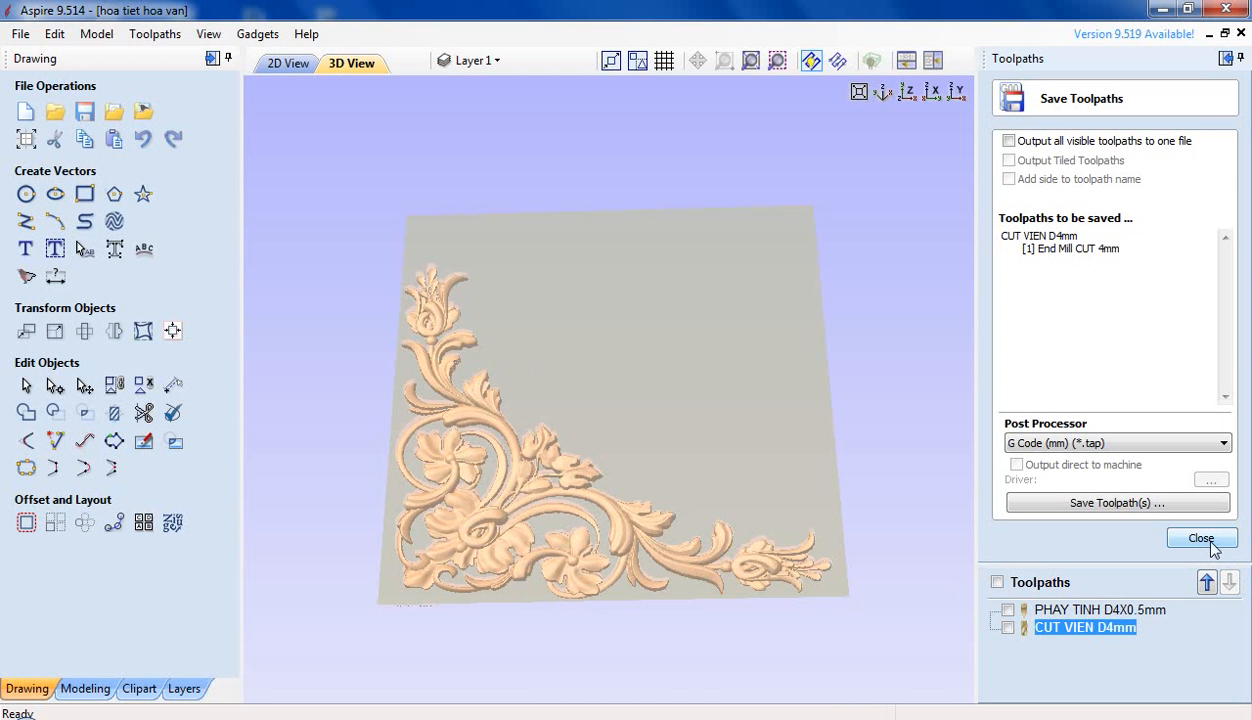
{"action": "left_click", "coordinate": [1210, 540]}
{"action": "scroll", "coordinate": [600, 570], "scroll_direction": "up", "scroll_amount": 5}
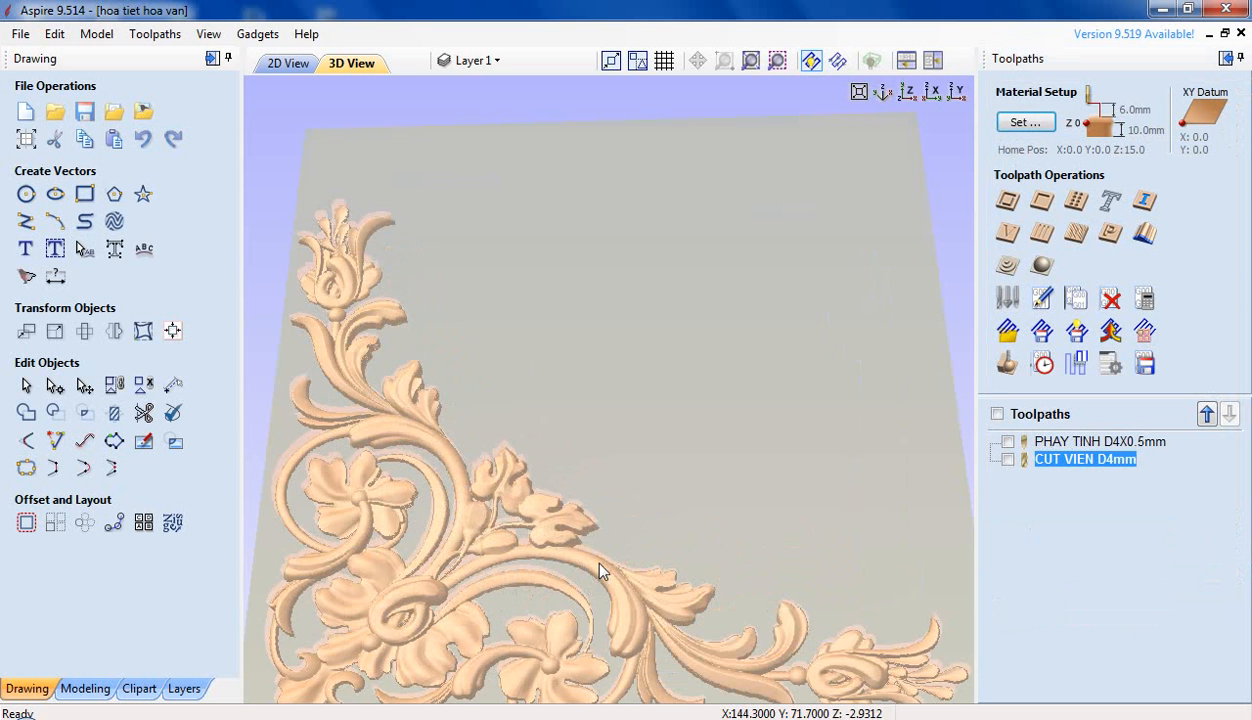
{"action": "scroll", "coordinate": [600, 570], "scroll_direction": "down", "scroll_amount": 6}
{"action": "scroll", "coordinate": [593, 601], "scroll_direction": "up", "scroll_amount": 2}
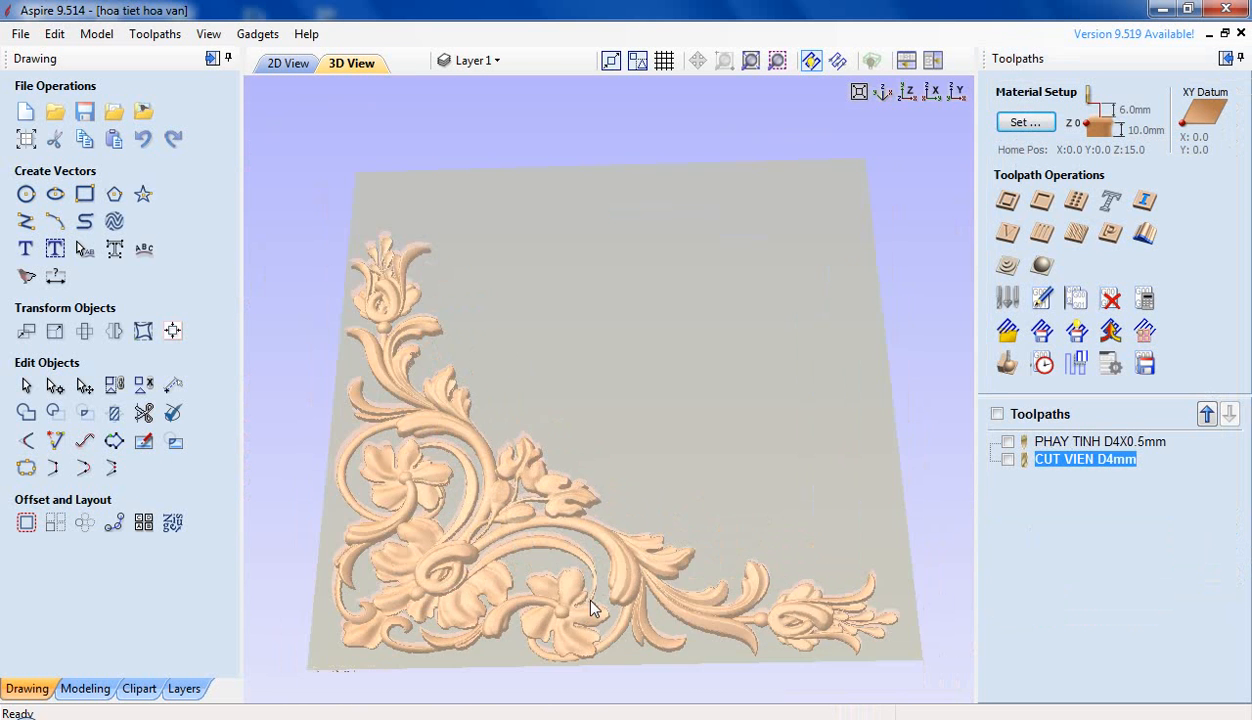
{"action": "scroll", "coordinate": [593, 605], "scroll_direction": "down", "scroll_amount": 2}
{"action": "scroll", "coordinate": [590, 605], "scroll_direction": "up", "scroll_amount": 2}
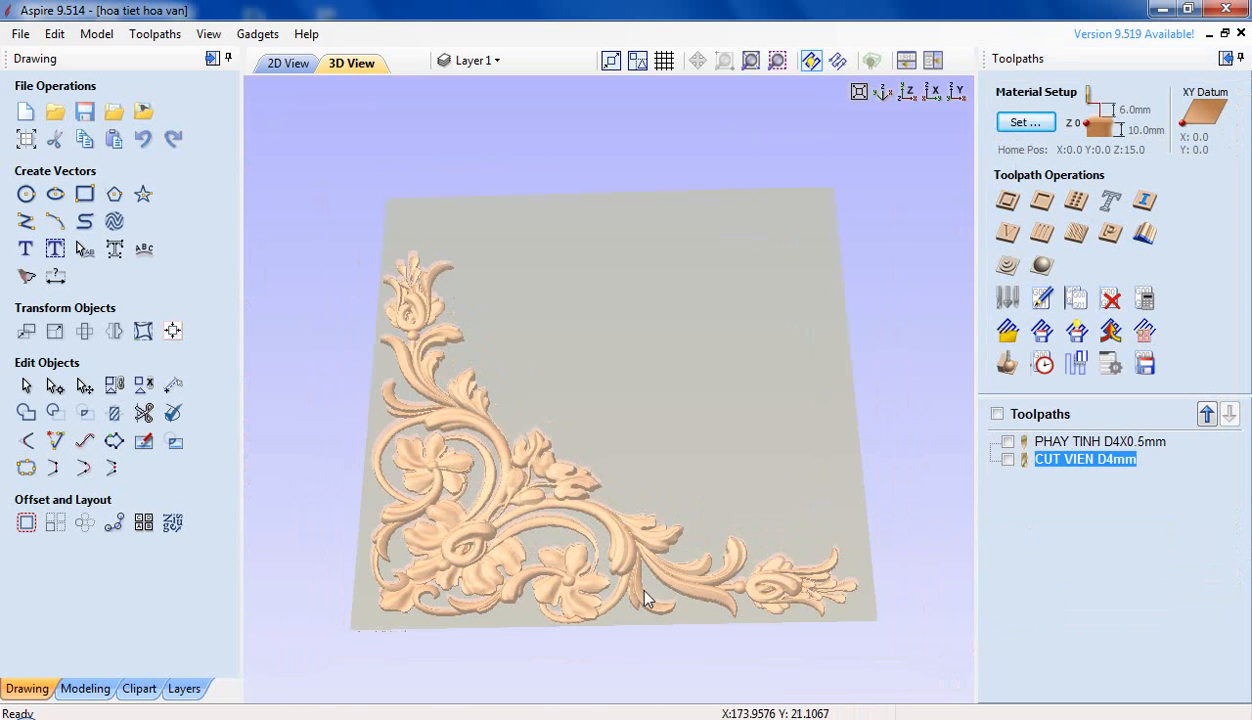
Step: Reopen the toolpath preview, reset it to uncut material and simulate the CUT VIEN D4mm toolpath
{"action": "left_click", "coordinate": [997, 413]}
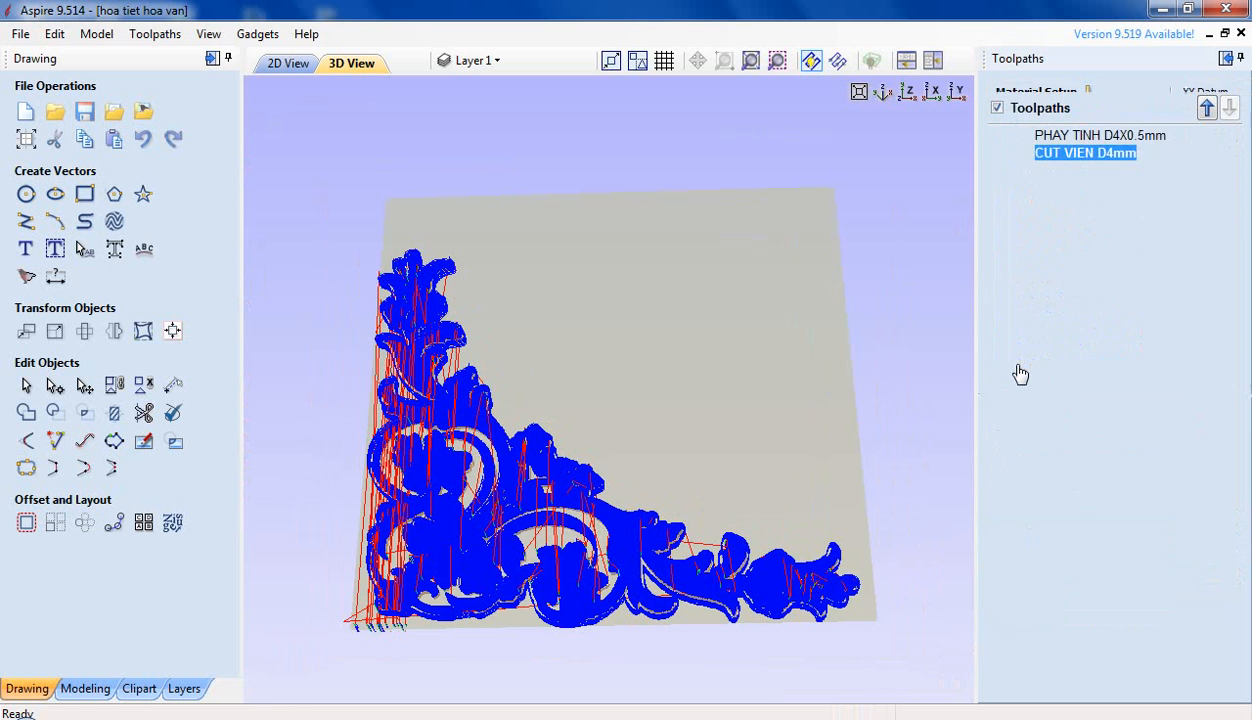
{"action": "left_click", "coordinate": [1053, 318]}
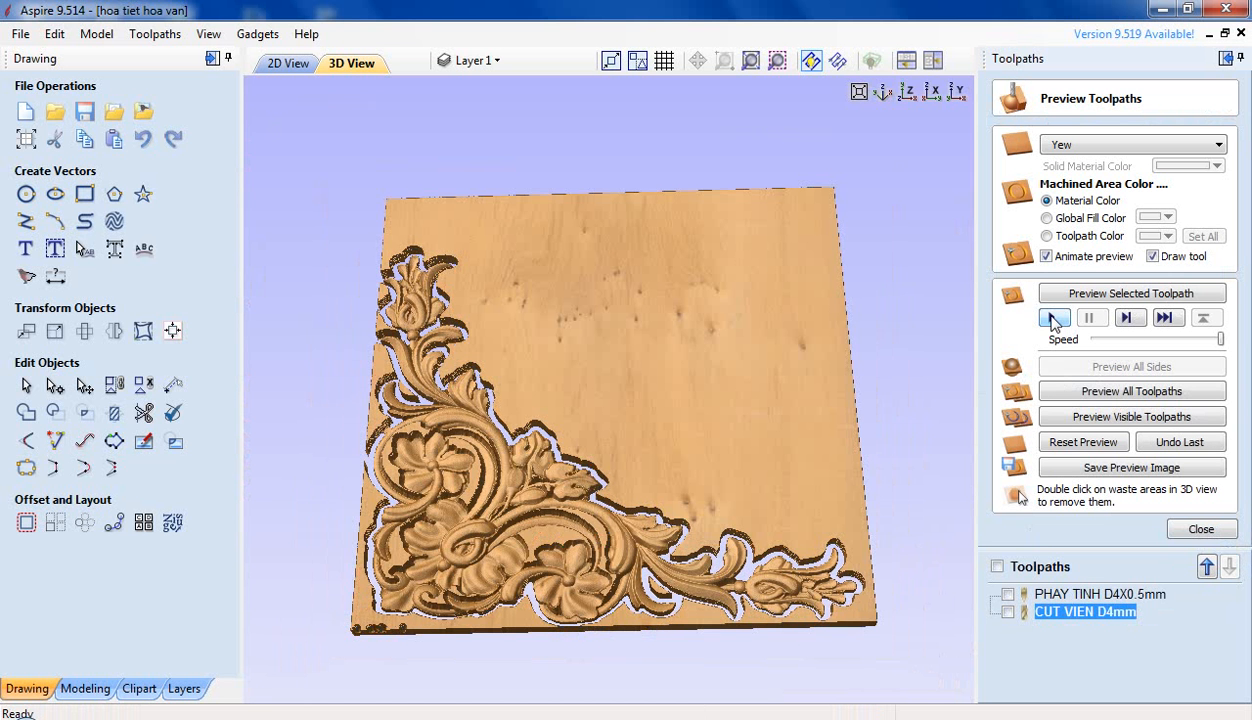
{"action": "scroll", "coordinate": [614, 620], "scroll_direction": "up", "scroll_amount": 2}
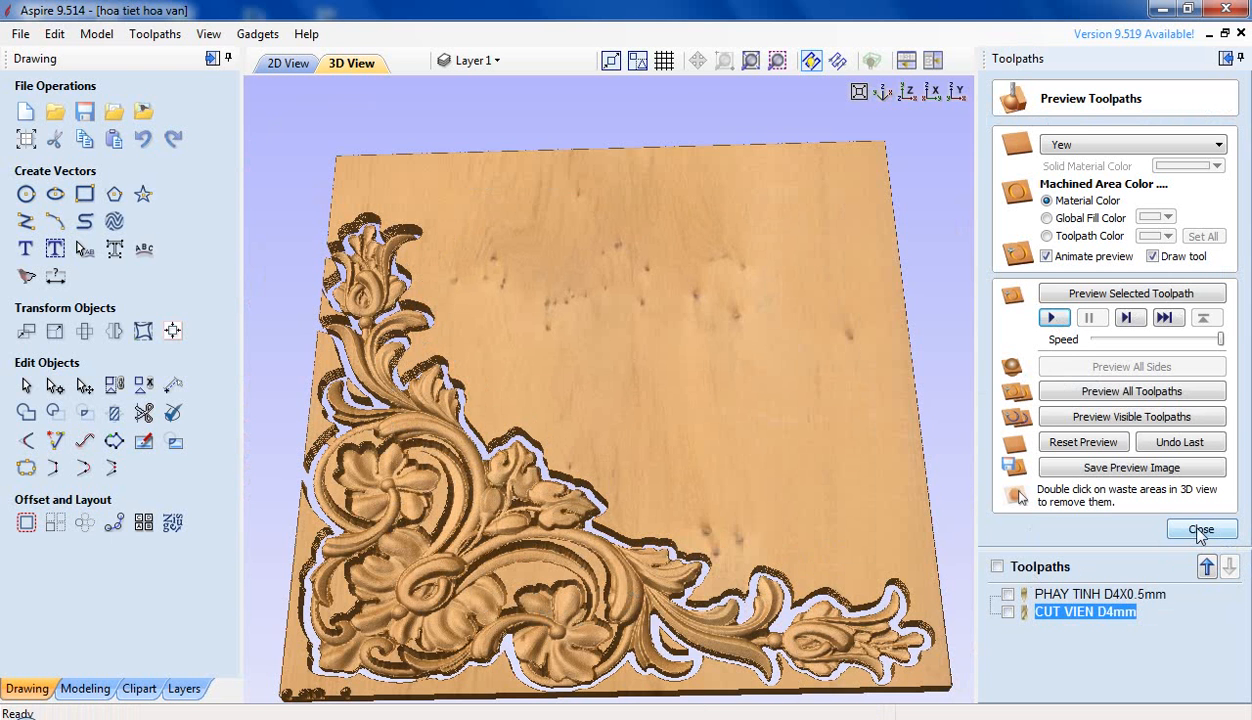
{"action": "left_click", "coordinate": [1080, 447]}
{"action": "left_click", "coordinate": [1052, 318]}
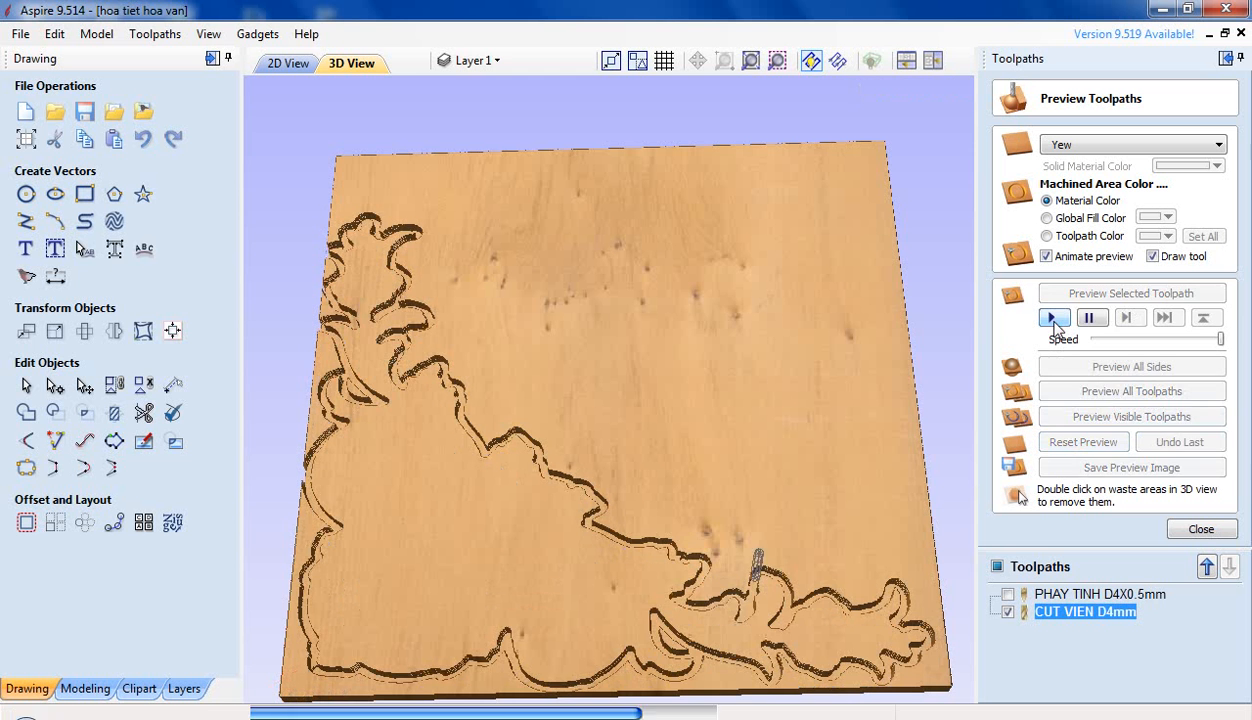
Step: Simulate the PHAY TINH D4X0.5mm toolpath on the previewed cutout, preview all toolpaths together and close the preview
{"action": "left_click", "coordinate": [1079, 596]}
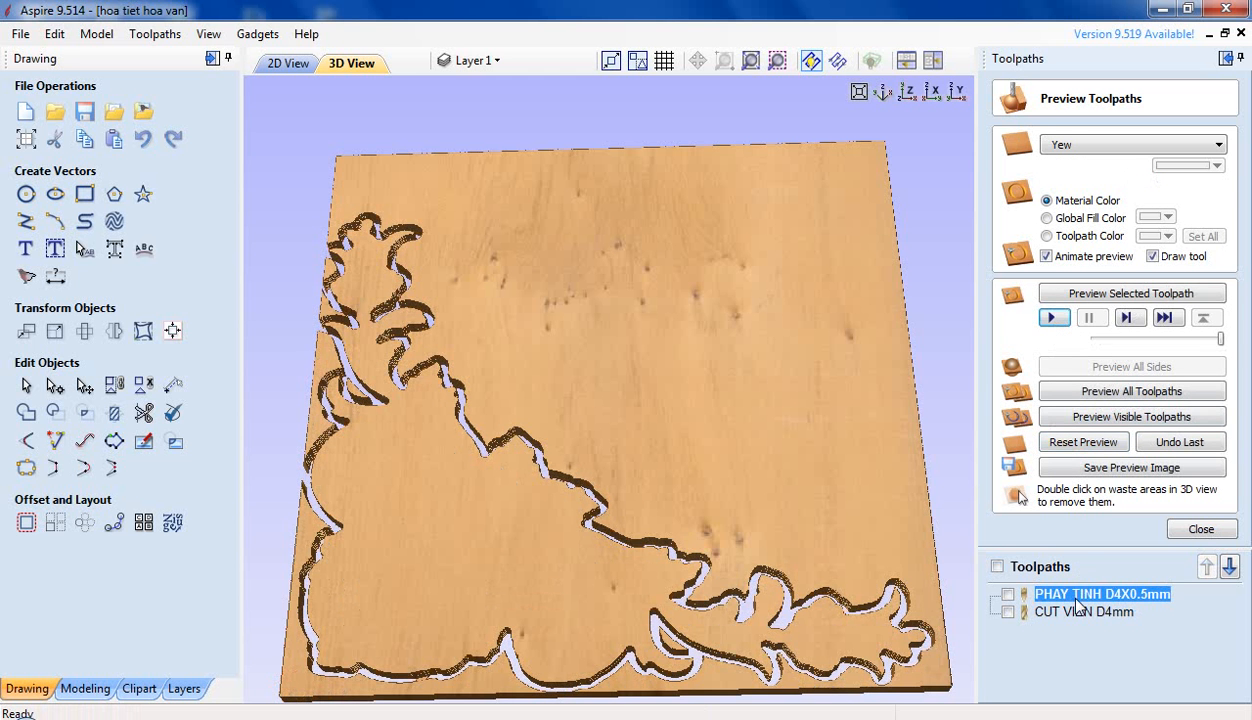
{"action": "left_click", "coordinate": [1052, 318]}
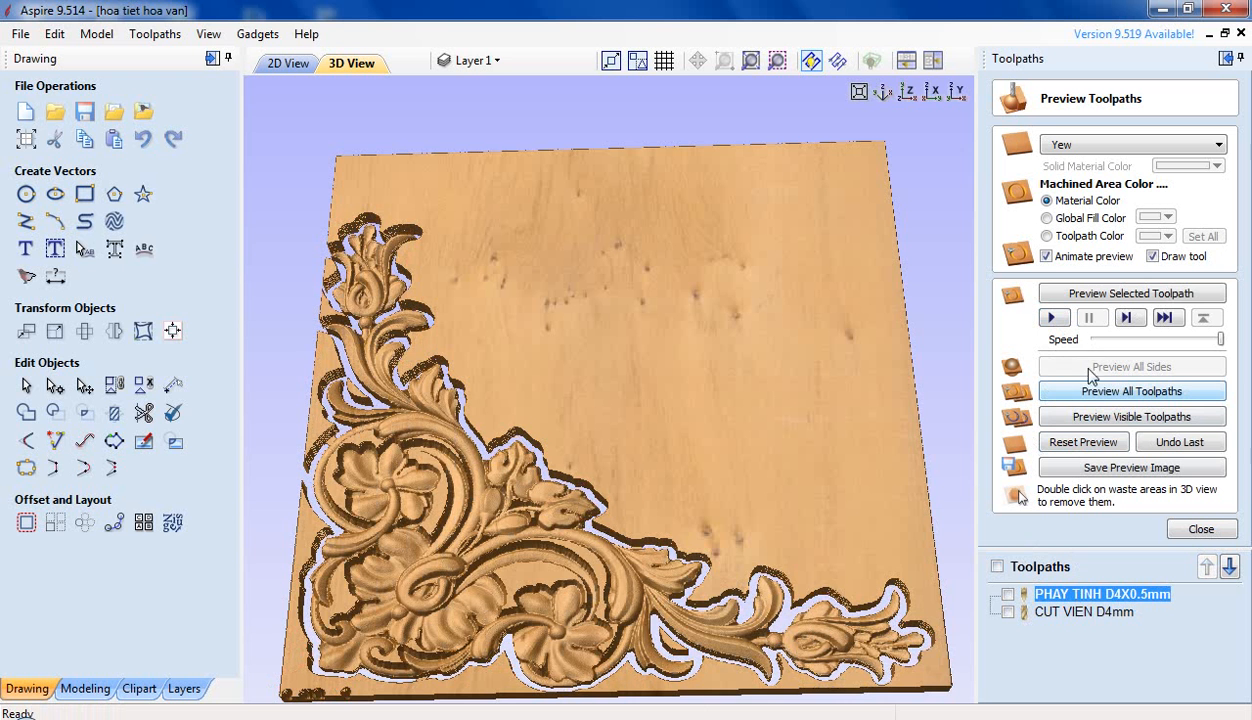
{"action": "left_click", "coordinate": [1090, 441]}
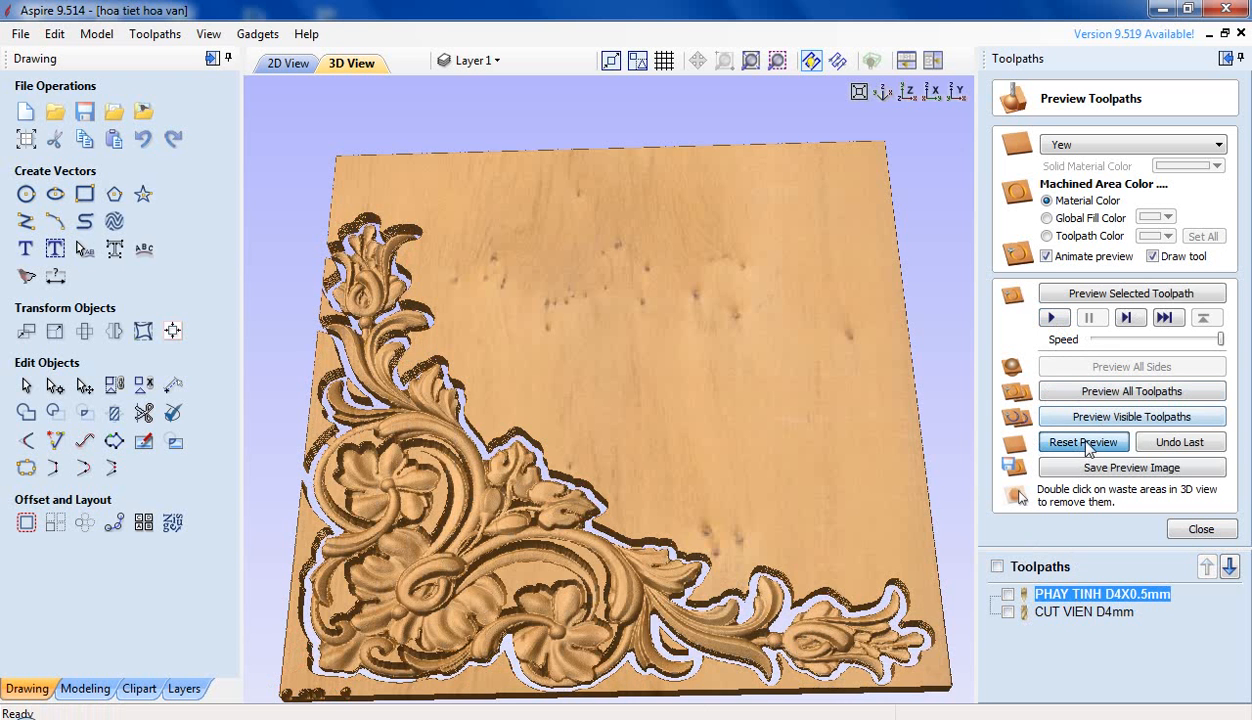
{"action": "left_click", "coordinate": [1097, 392]}
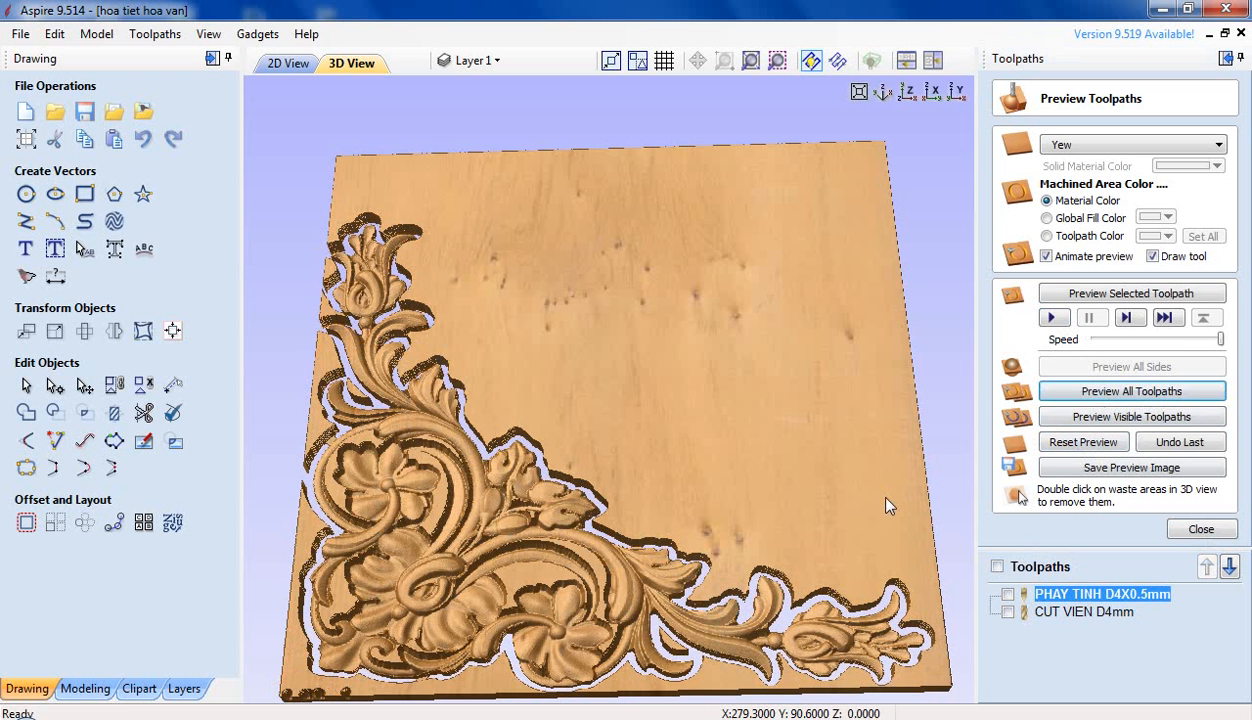
{"action": "left_click", "coordinate": [1203, 531]}
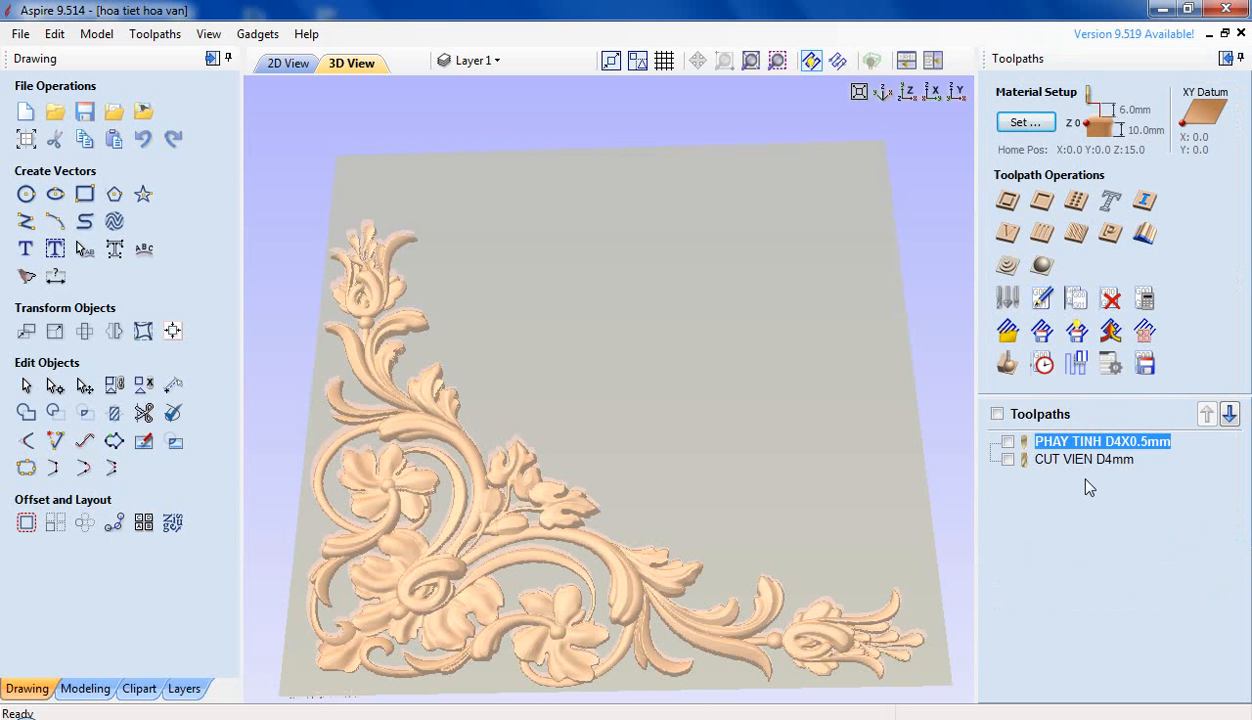
Step: Switch to Mach3Mill using the BL-UsbMach-V2.1 control device, home all axes and zero the A axis
{"action": "left_click", "coordinate": [1160, 10]}
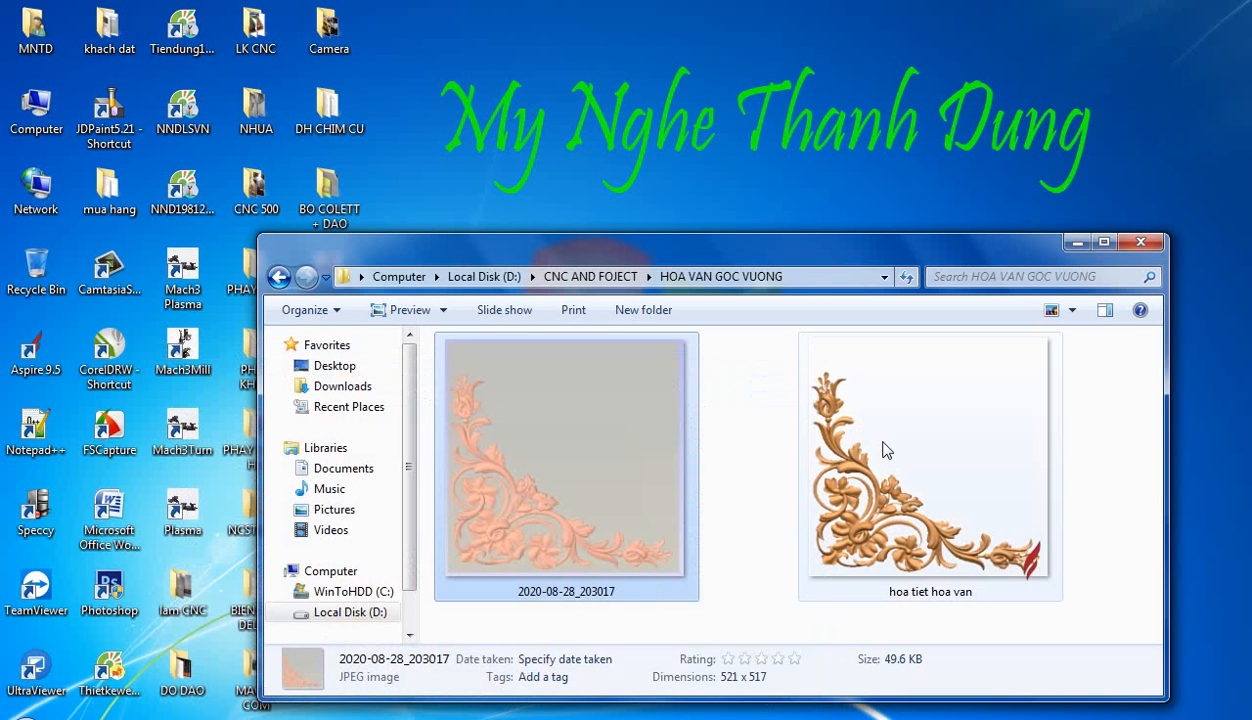
{"action": "left_click_drag", "start_coordinate": [744, 256], "coordinate": [788, 234]}
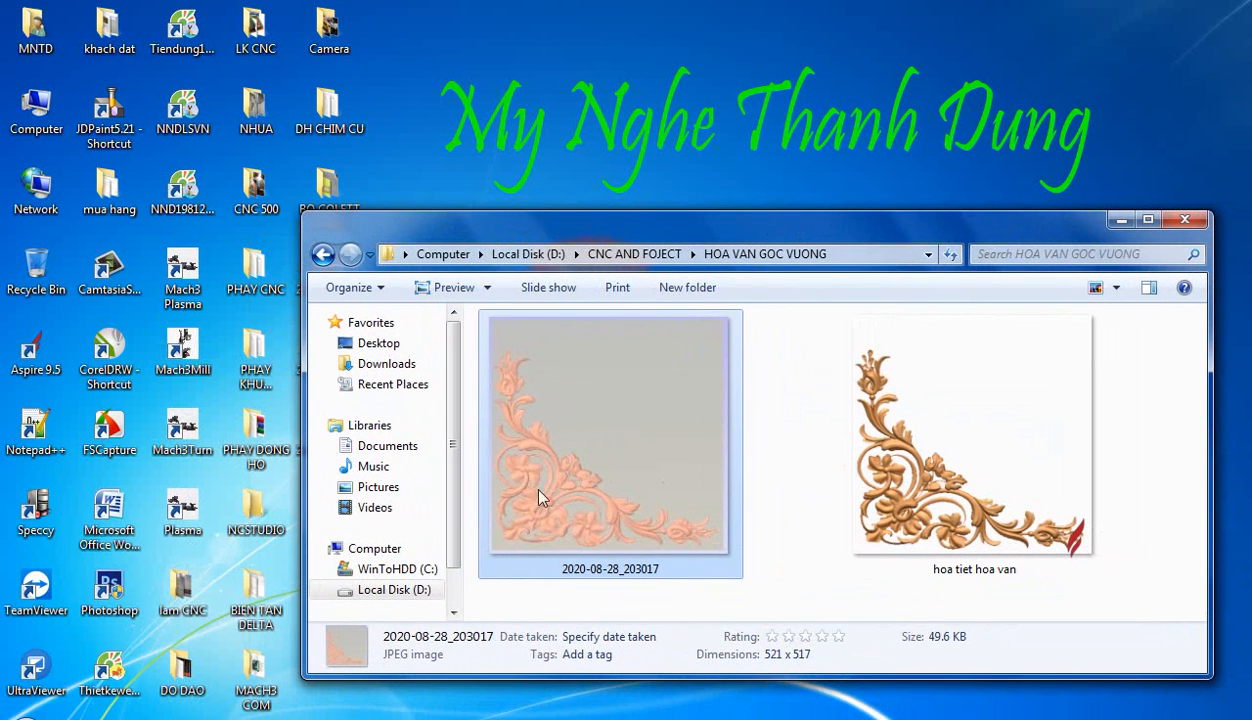
{"action": "double_click", "coordinate": [203, 370]}
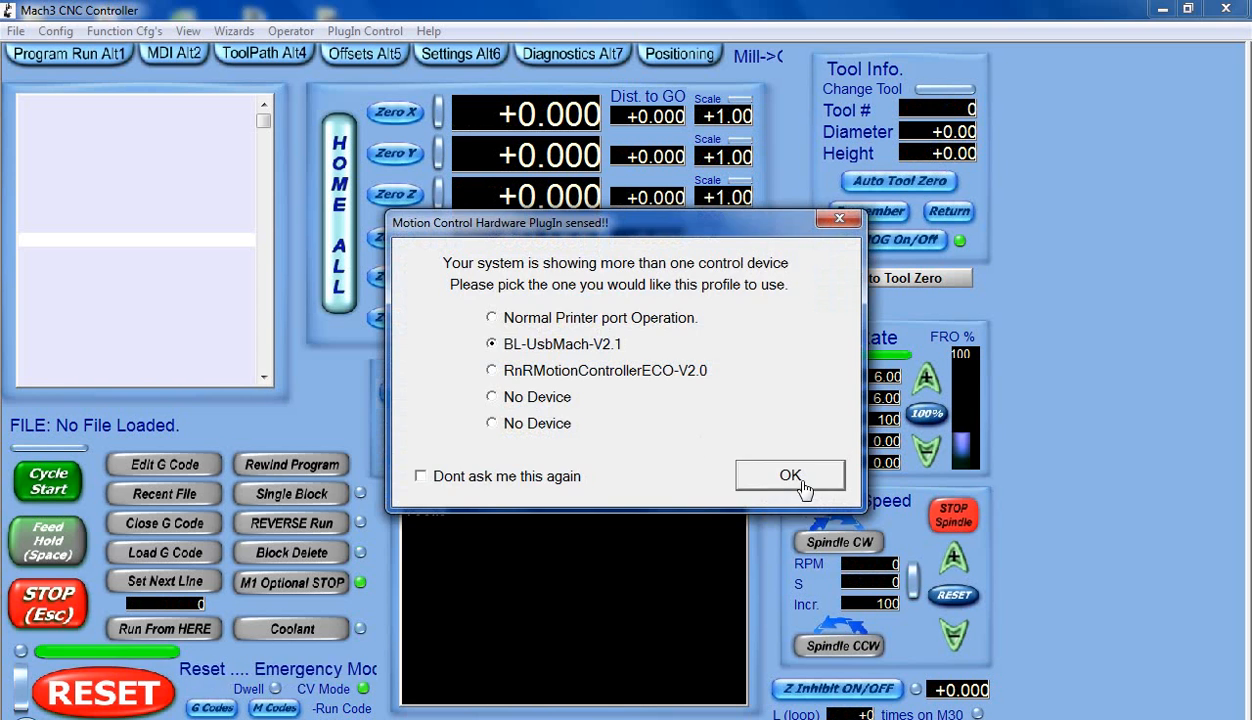
{"action": "left_click", "coordinate": [790, 476]}
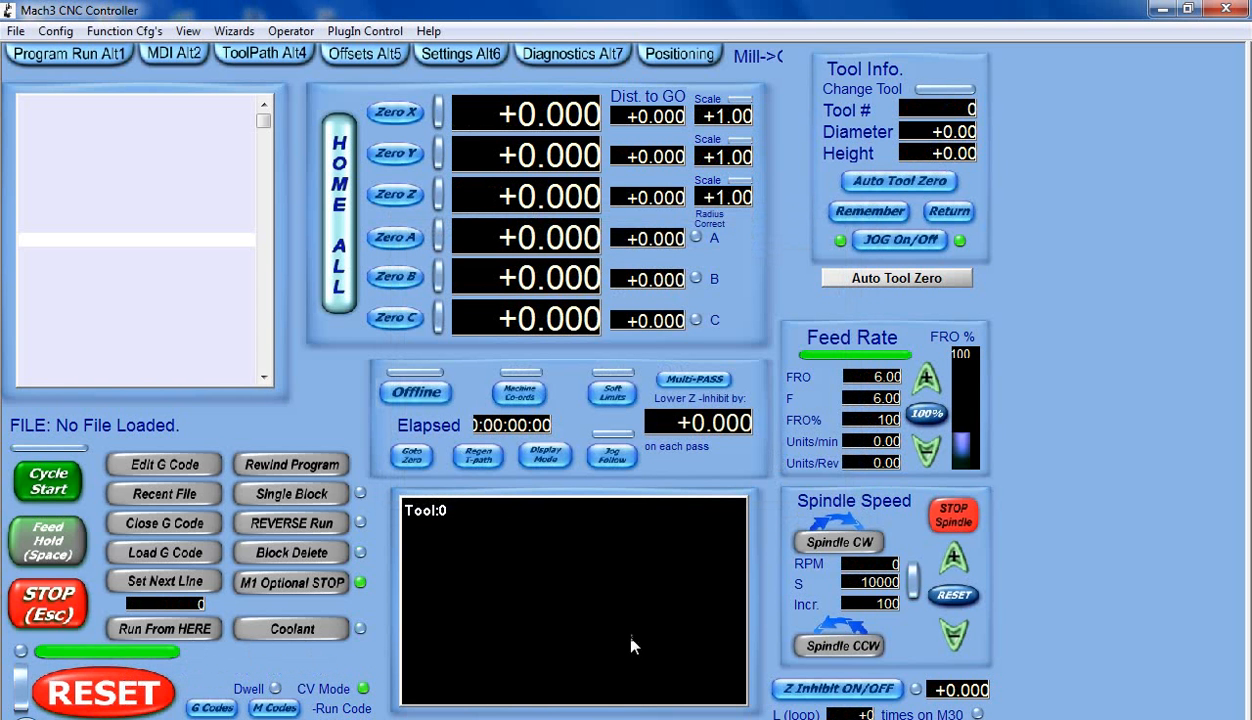
{"action": "left_click", "coordinate": [352, 289]}
{"action": "left_click", "coordinate": [398, 240]}
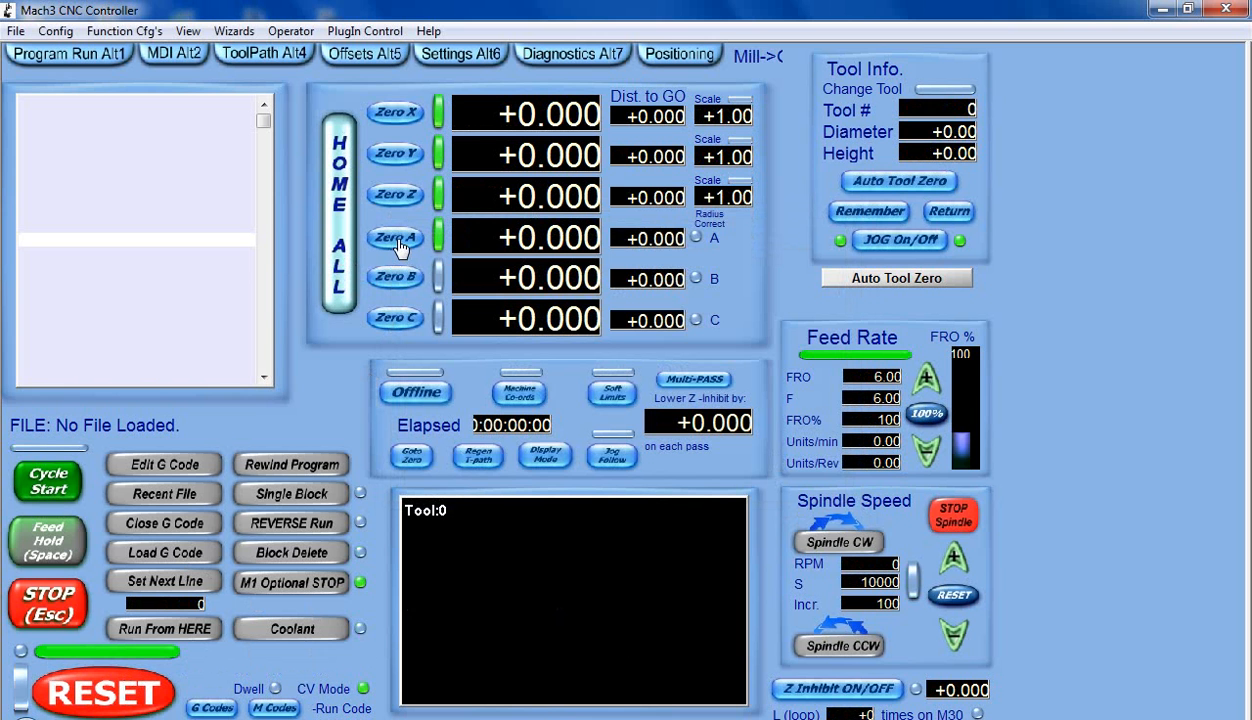
Step: Load PHAY TINH D4X0.5mm.tap from the HOA VAN GOC VUONG folder on drive C: with all file types shown, and start the cycle
{"action": "left_click", "coordinate": [168, 556]}
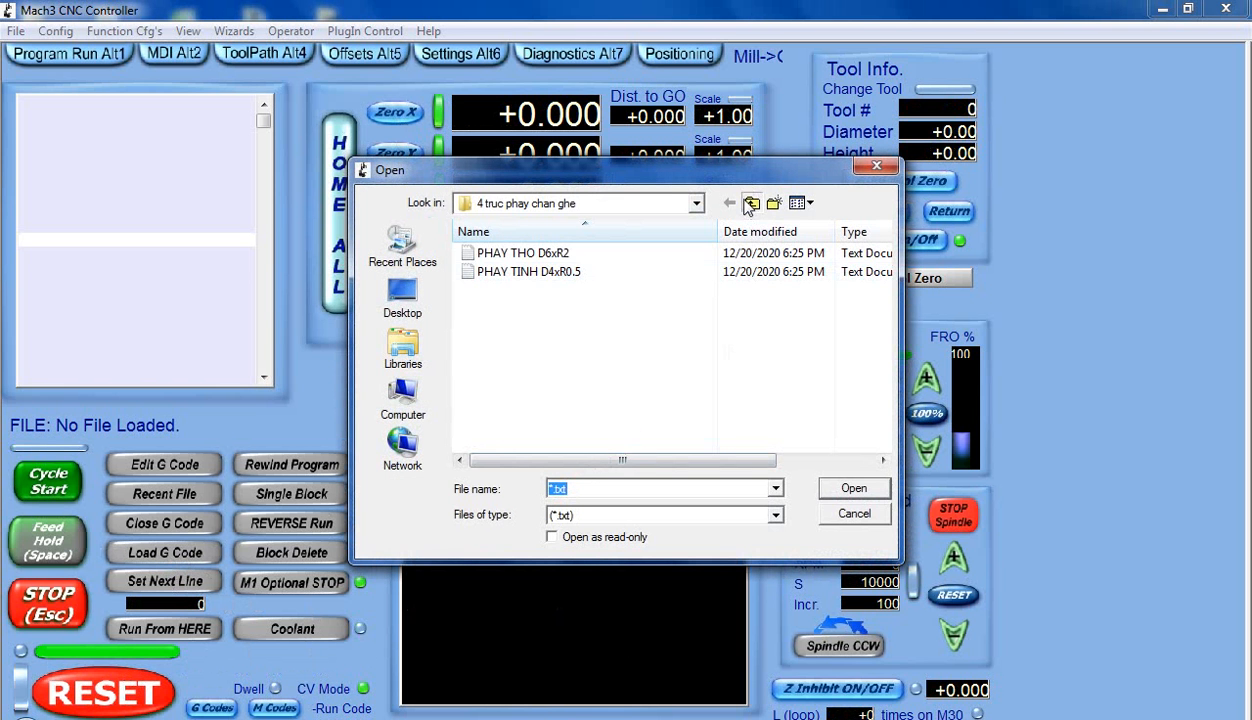
{"action": "left_click", "coordinate": [749, 204]}
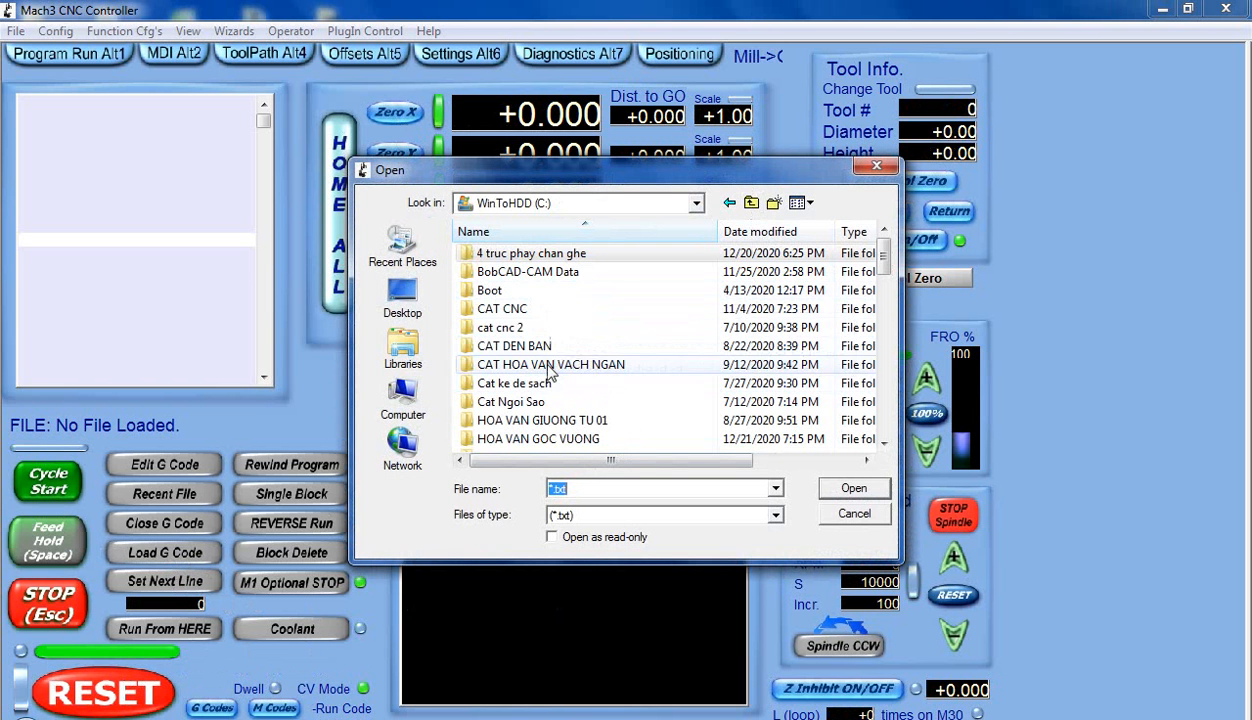
{"action": "double_click", "coordinate": [548, 440]}
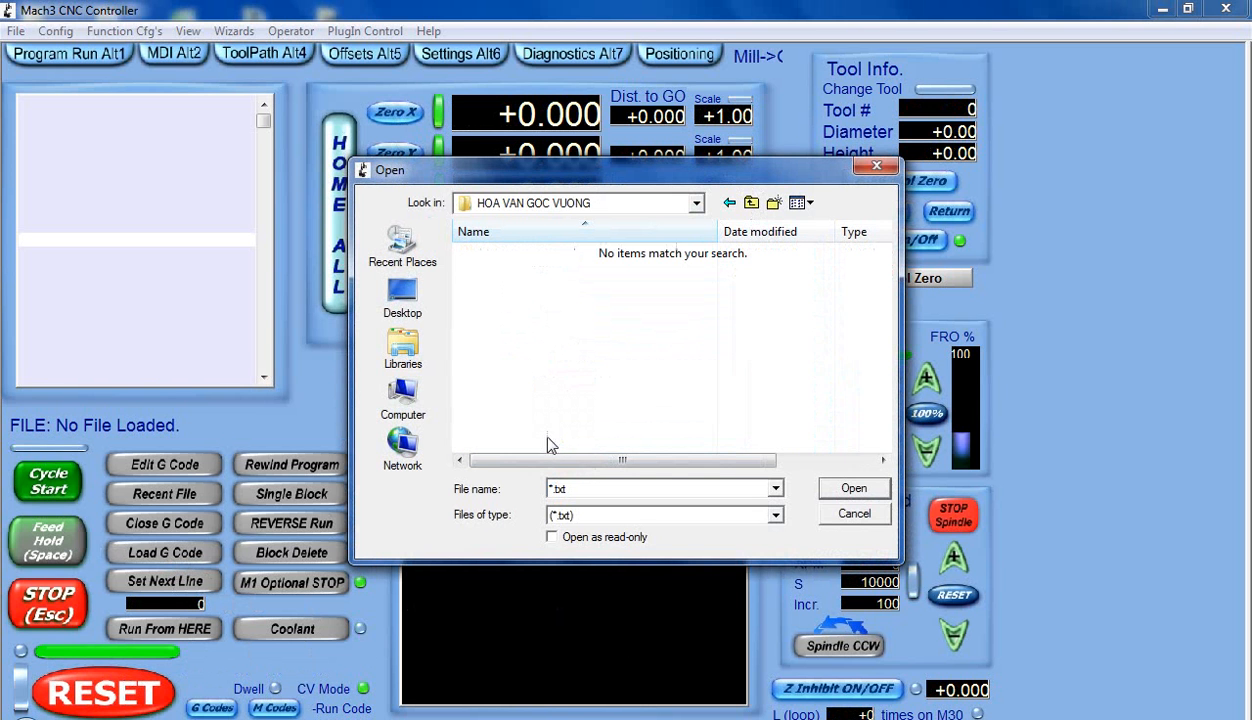
{"action": "left_click", "coordinate": [643, 516]}
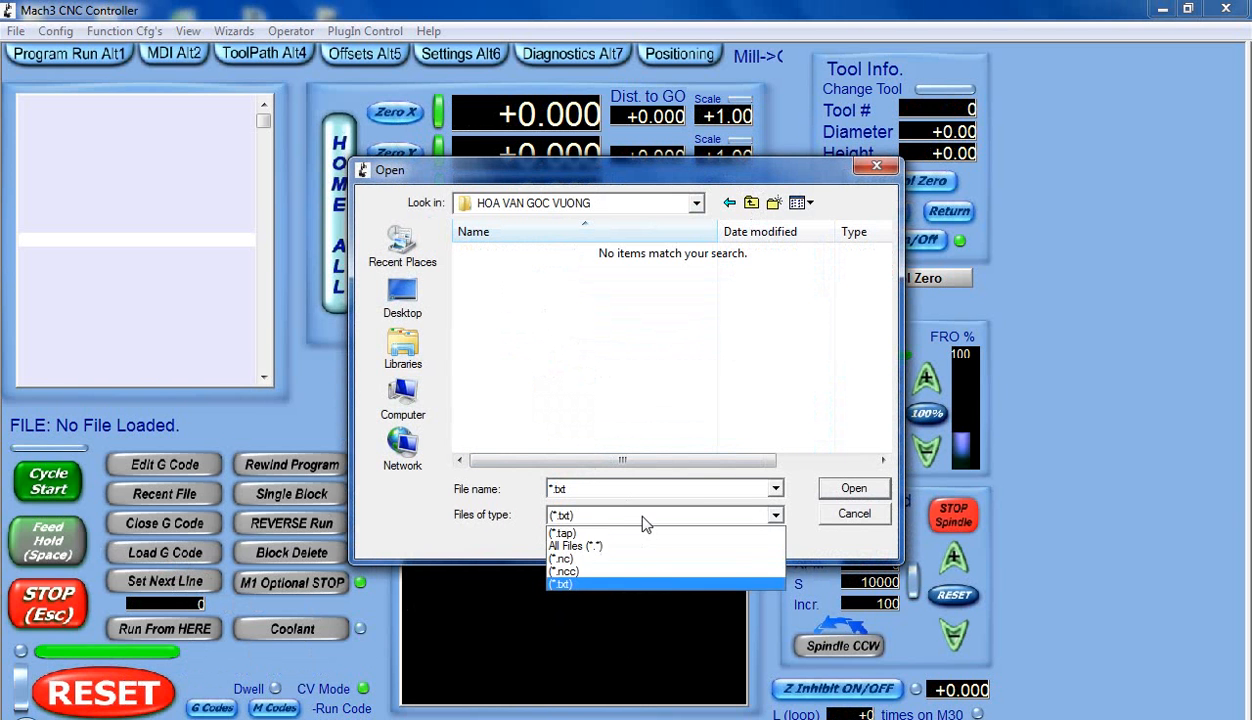
{"action": "left_click", "coordinate": [580, 539]}
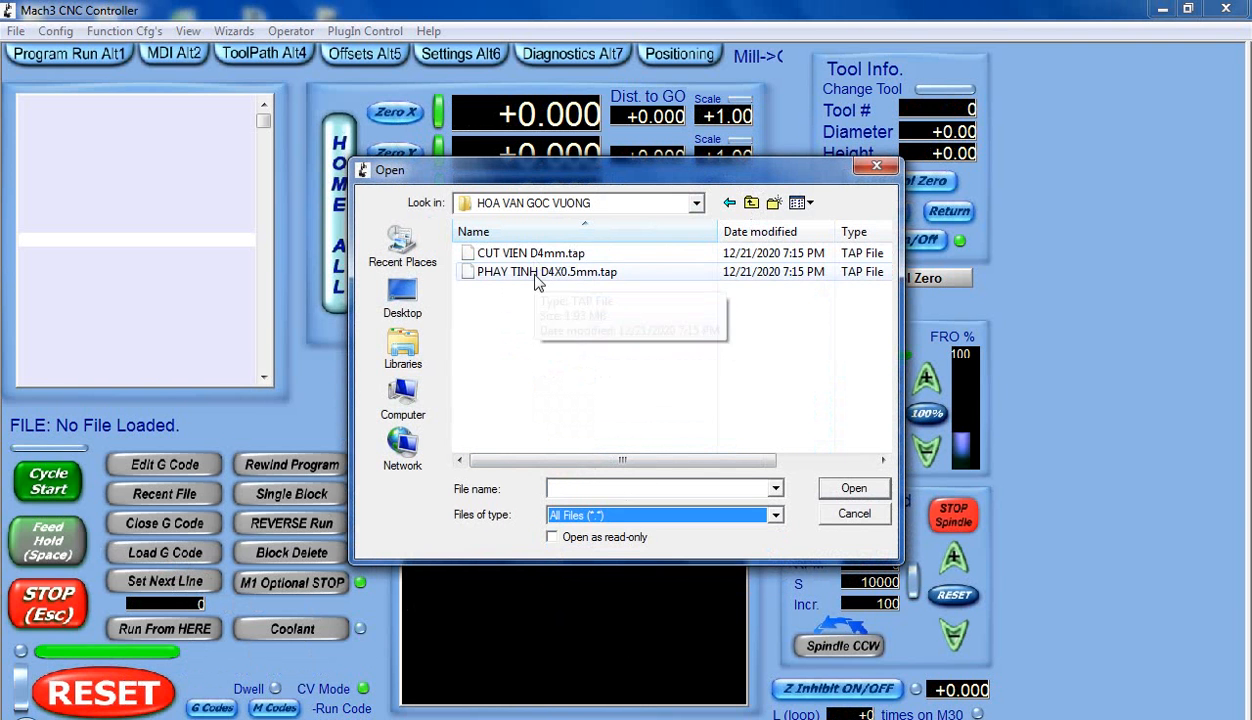
{"action": "left_click", "coordinate": [590, 272]}
{"action": "left_click", "coordinate": [850, 489]}
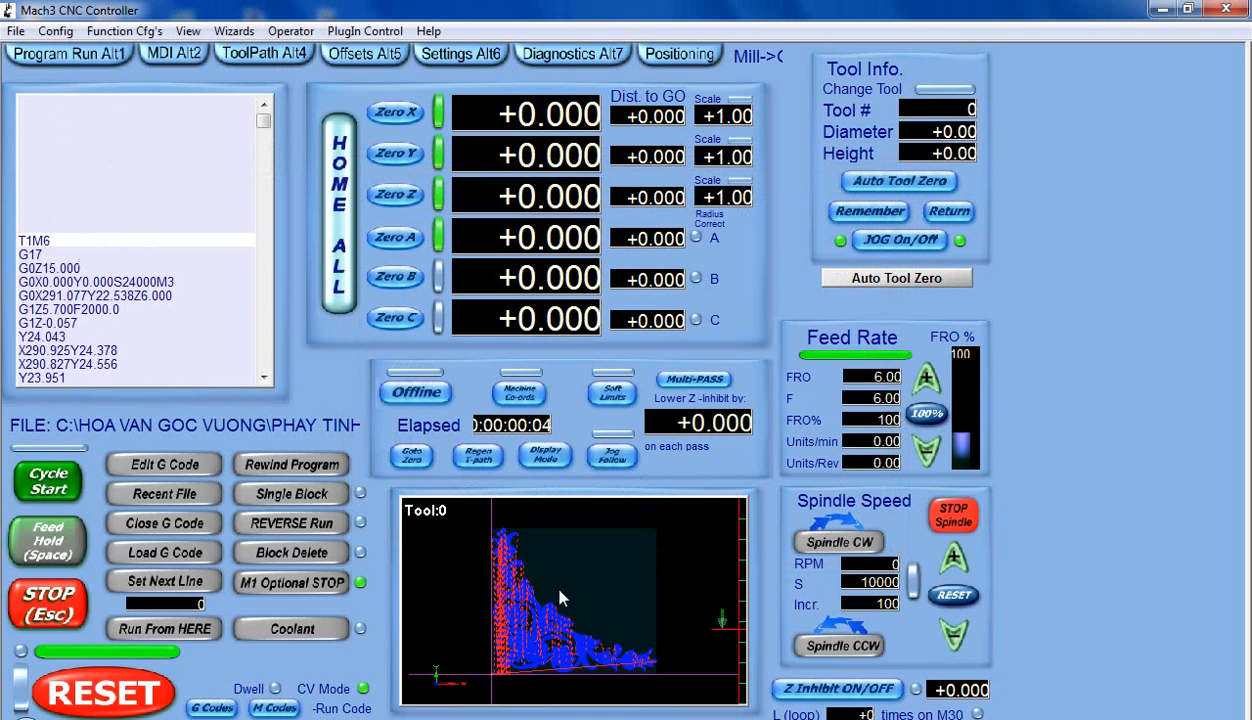
{"action": "left_click", "coordinate": [62, 485]}
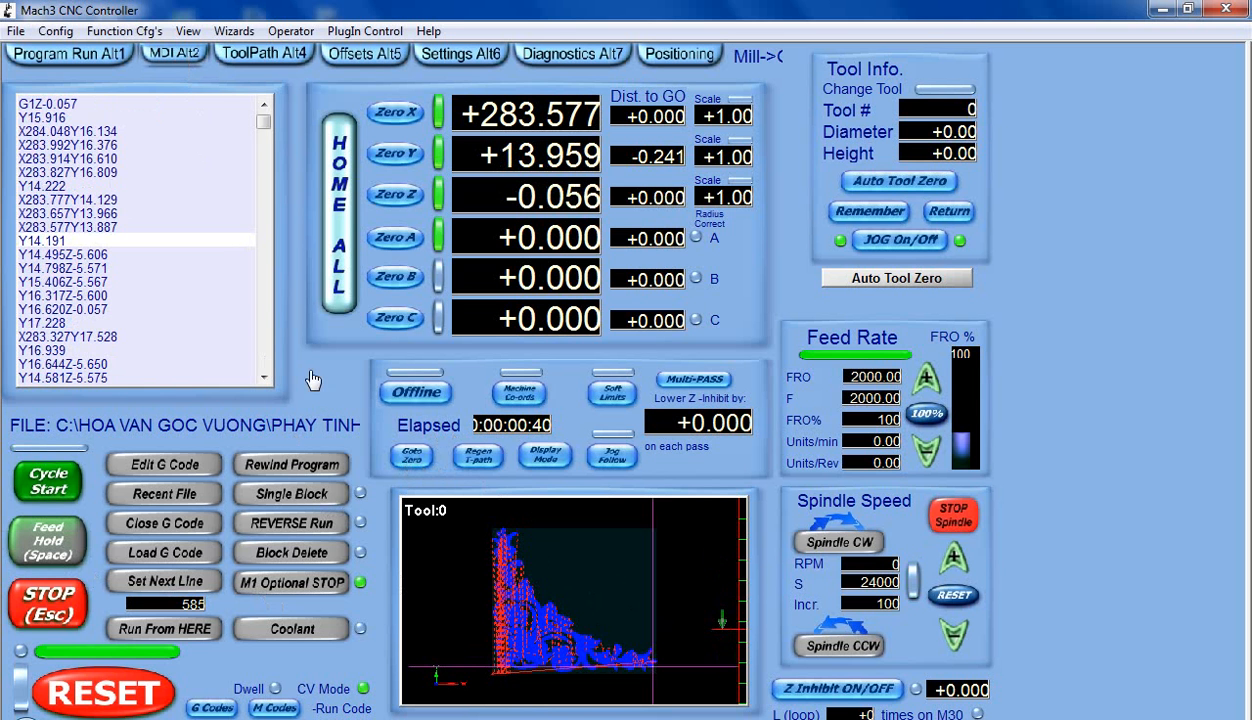
Step: Raise the Z axis to 20 mm with the manual command G0 Z20 and send the machine to zero from the program run screen
{"action": "left_click", "coordinate": [175, 62]}
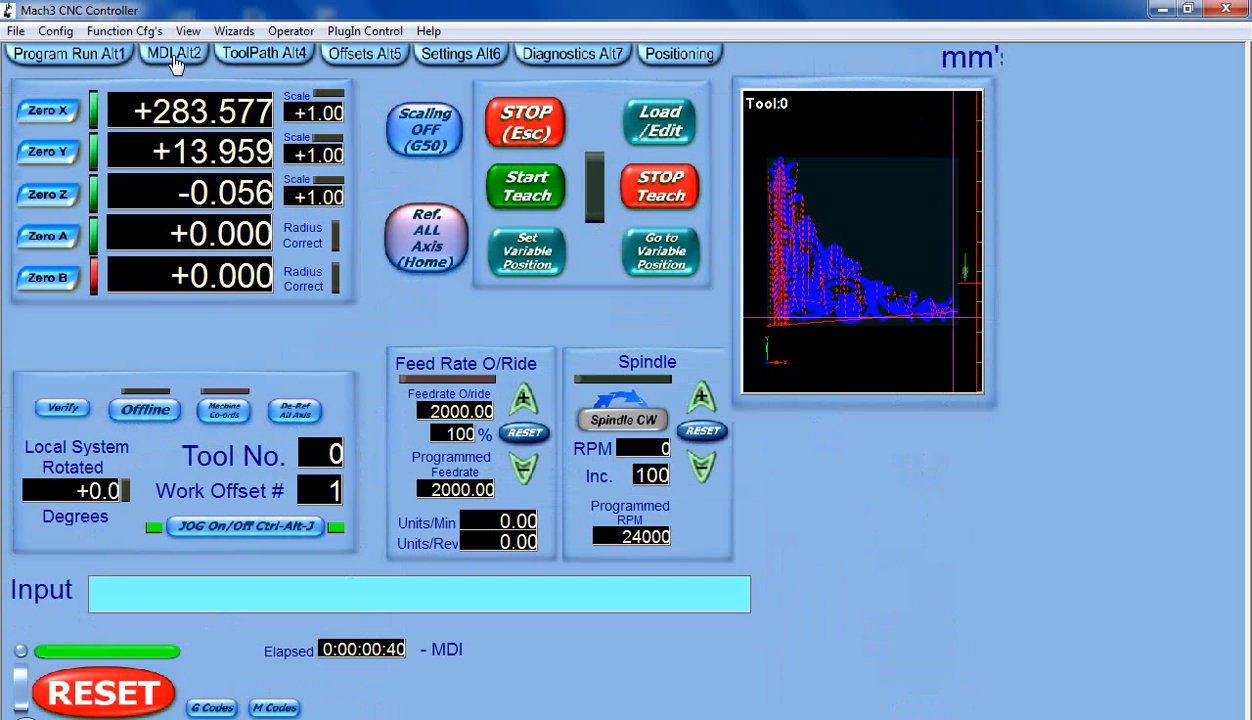
{"action": "left_click", "coordinate": [264, 595]}
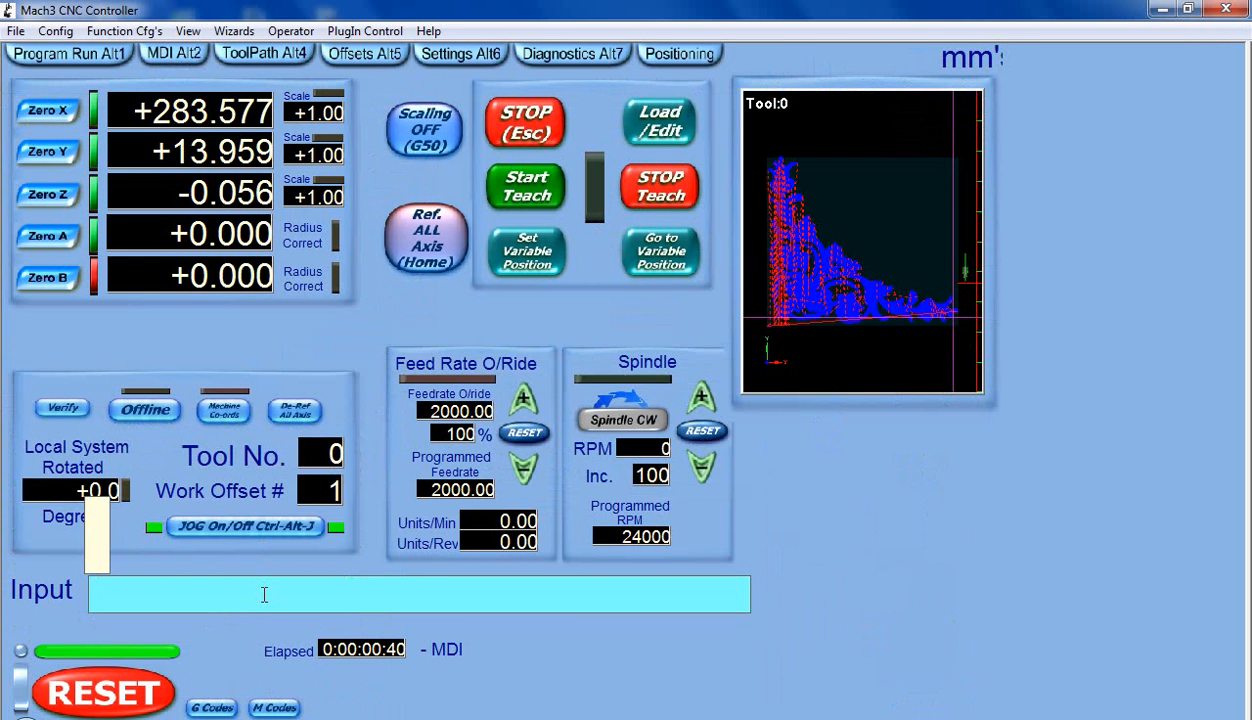
{"action": "type", "text": "go"}
{"action": "key", "text": "BackSpace"}
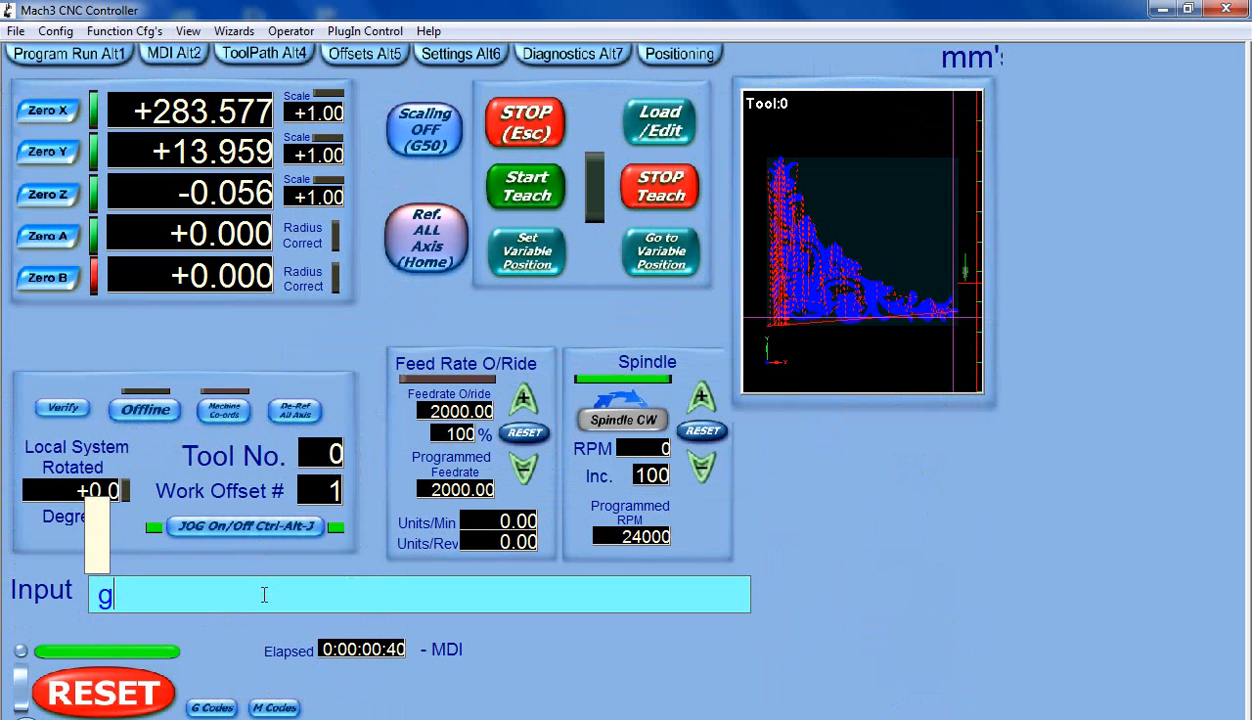
{"action": "type", "text": "0 Z20"}
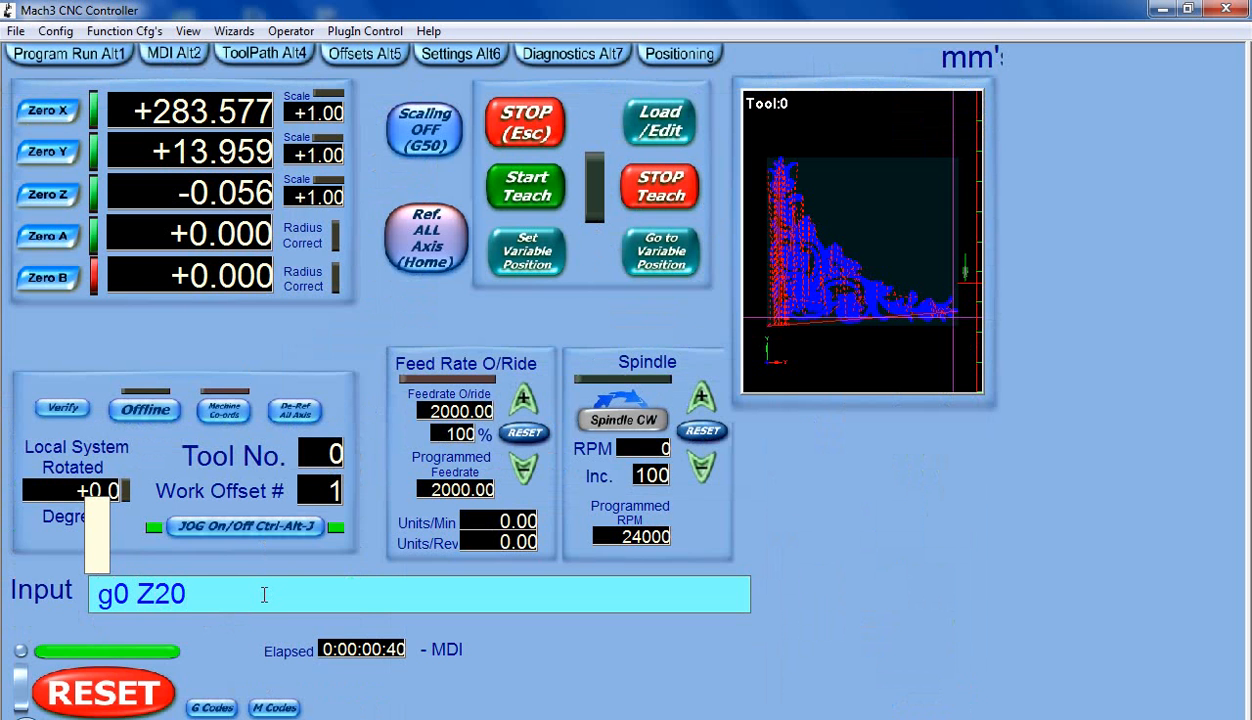
{"action": "key", "text": "Return"}
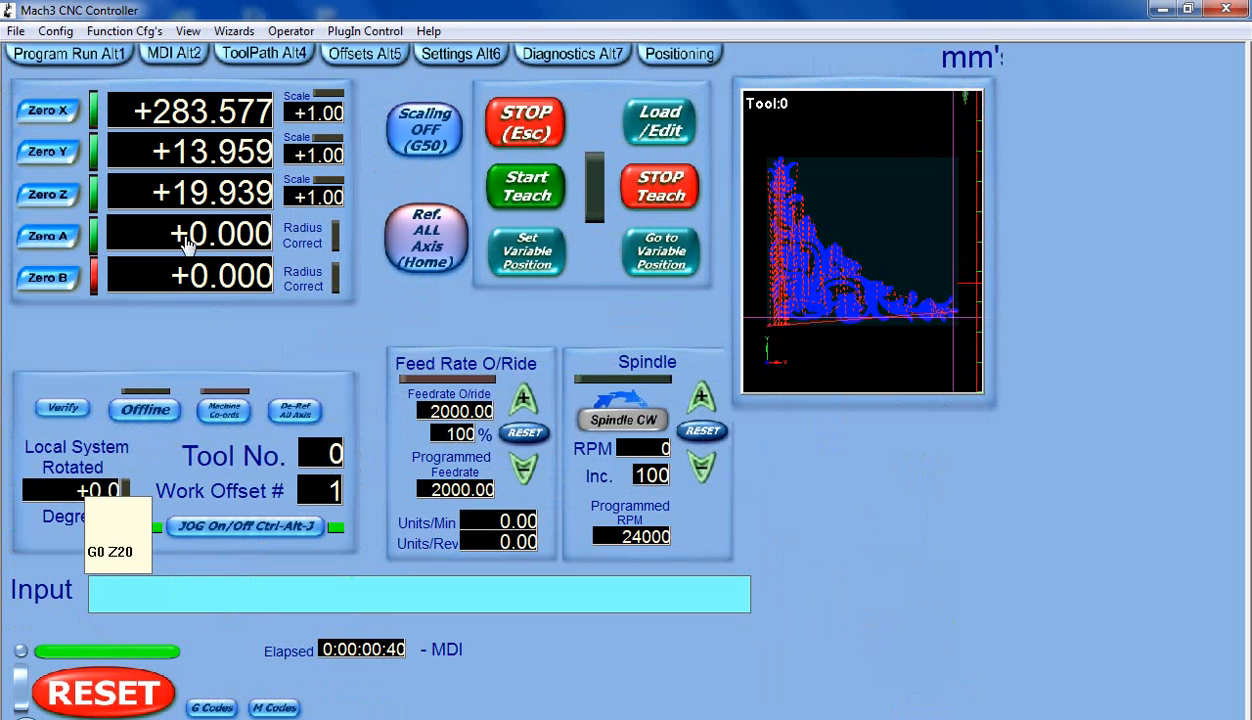
{"action": "left_click", "coordinate": [85, 60]}
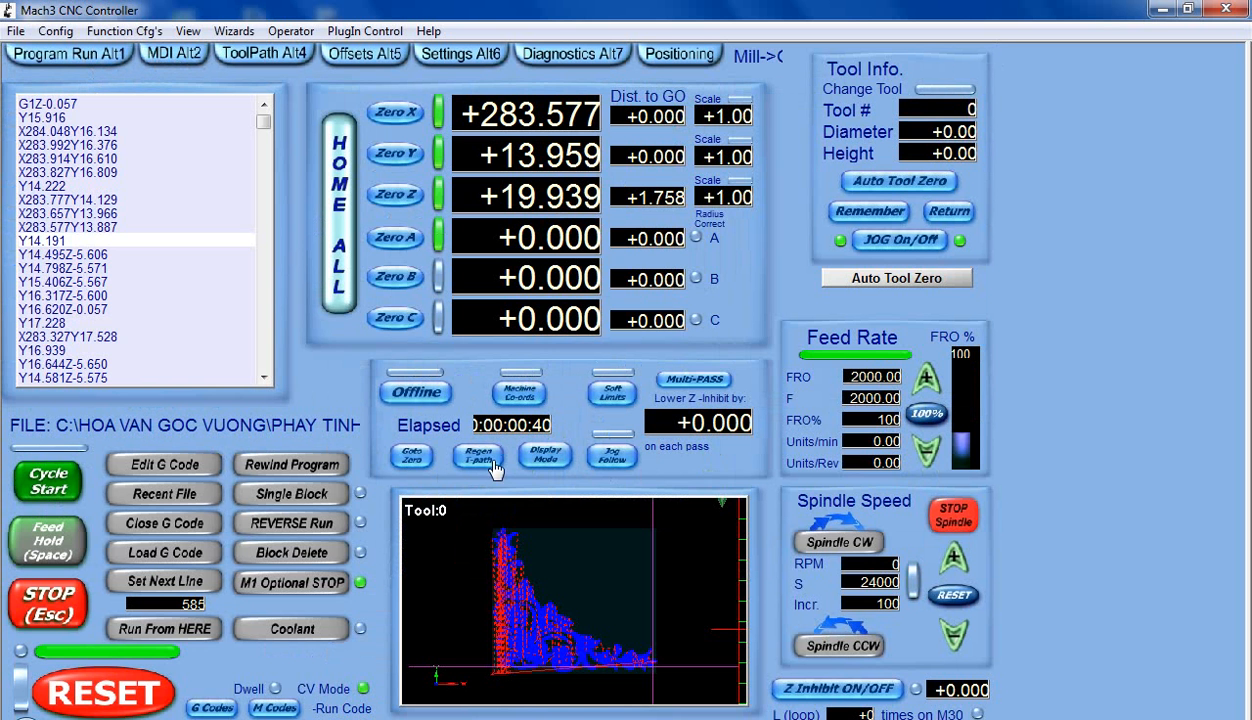
{"action": "left_click", "coordinate": [412, 456]}
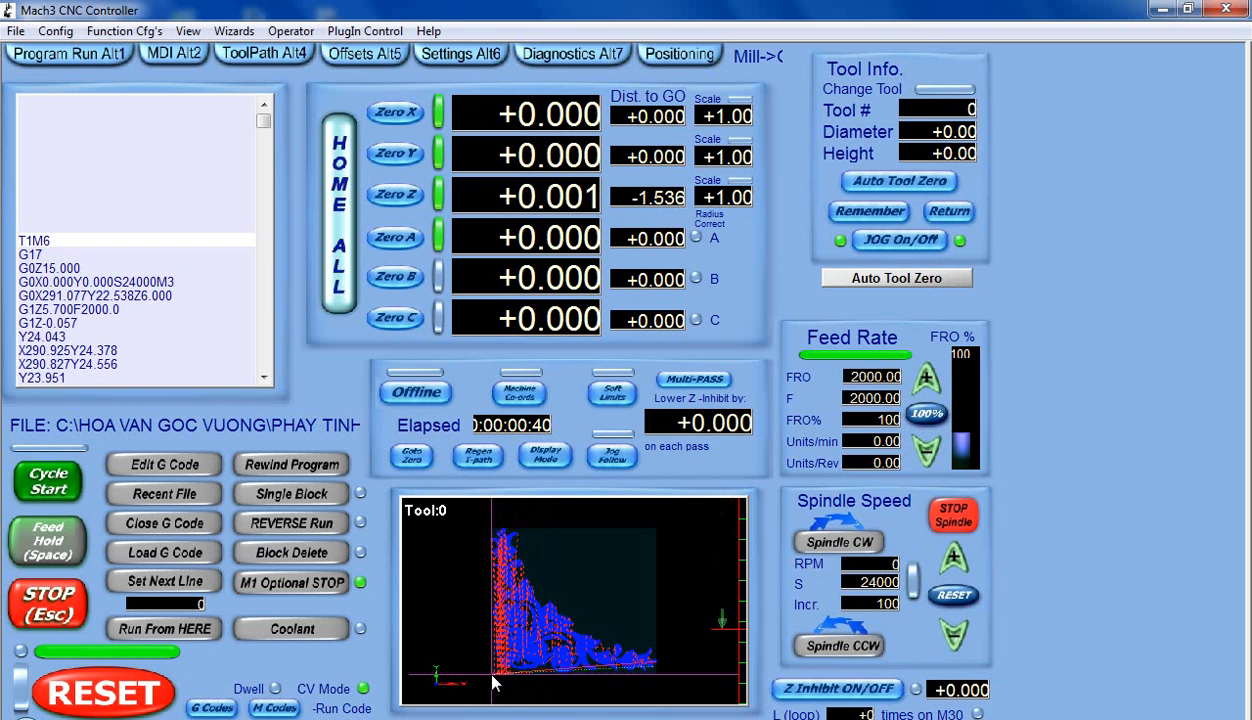
Step: Load CUT VIEN D4mm.tap from the HOA VAN GOC VUONG folder and start its cutting cycle
{"action": "left_click", "coordinate": [167, 552]}
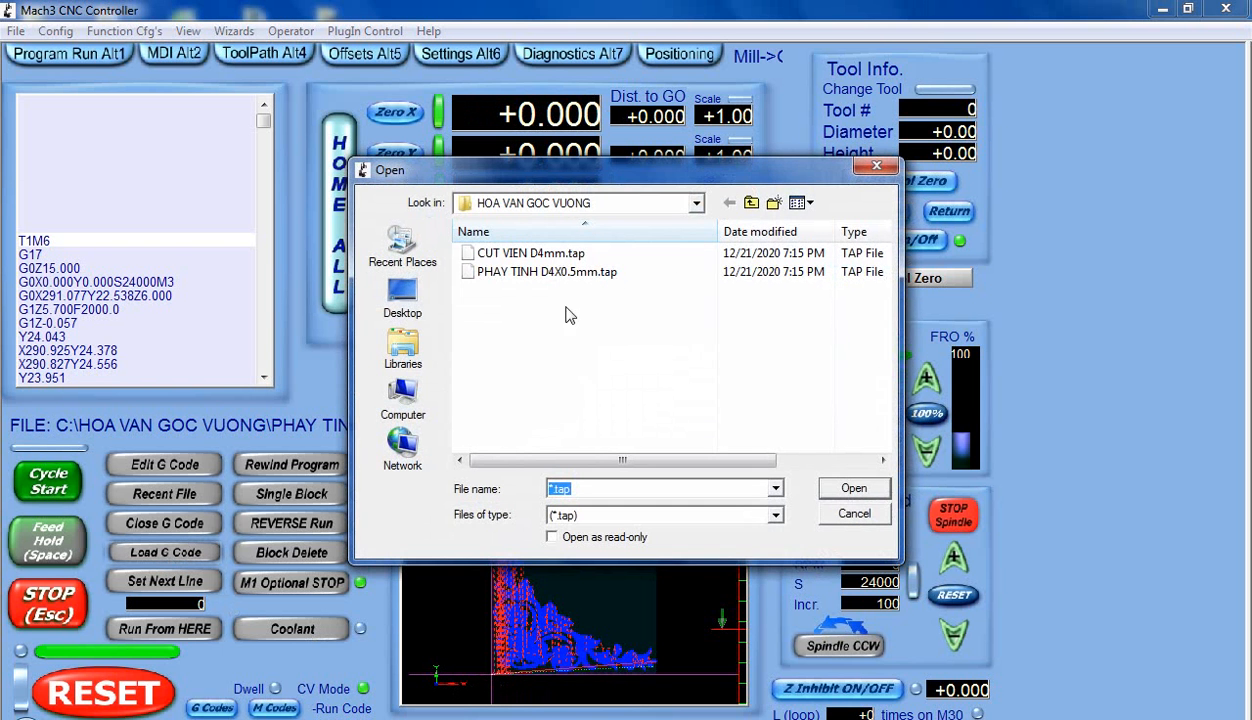
{"action": "double_click", "coordinate": [541, 256]}
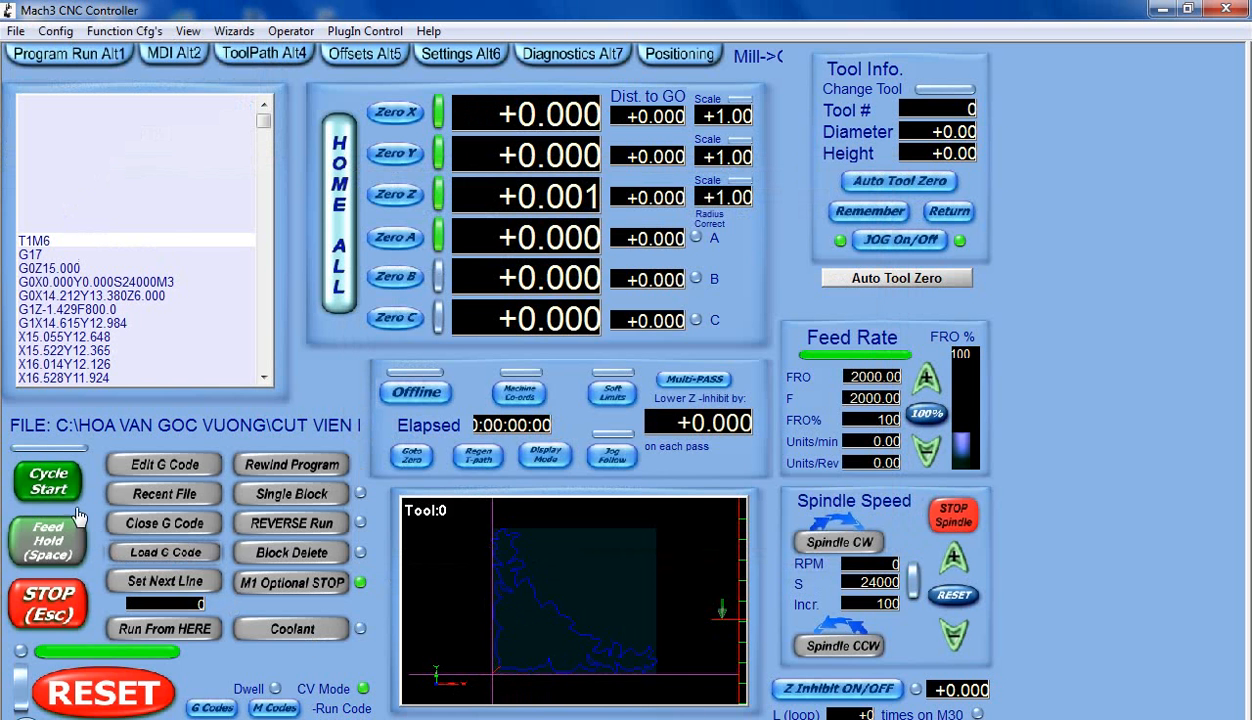
{"action": "left_click", "coordinate": [58, 484]}
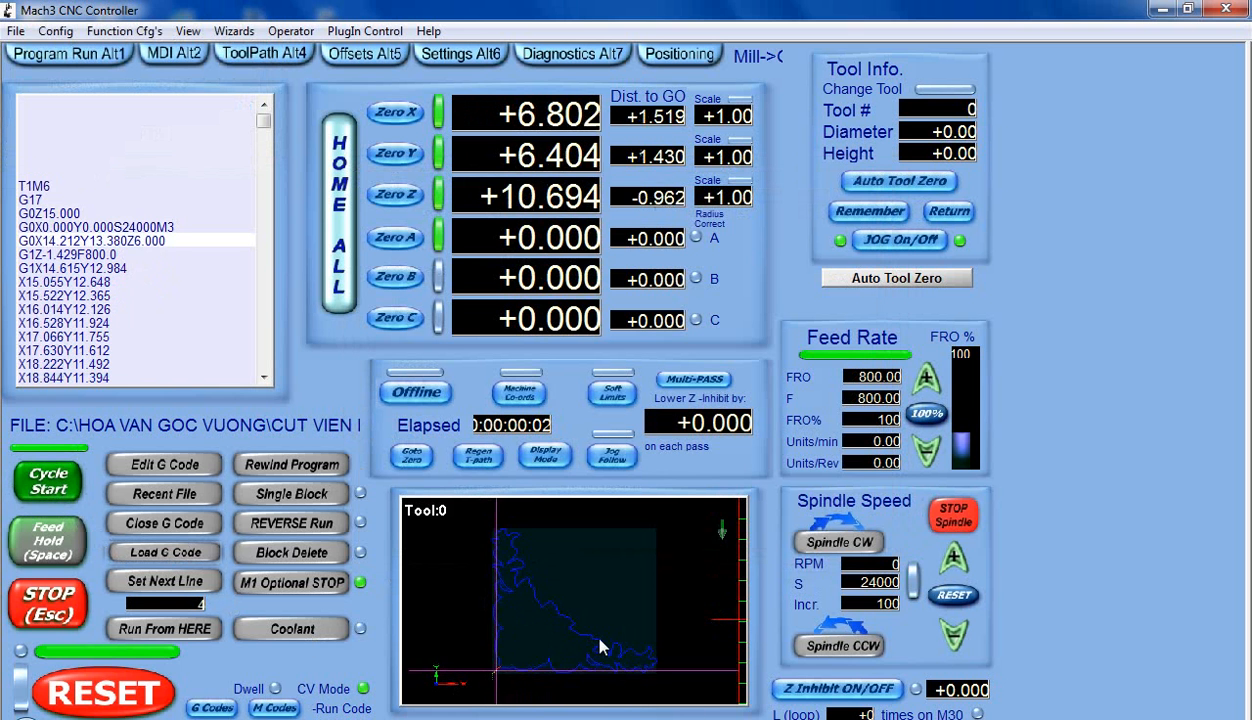